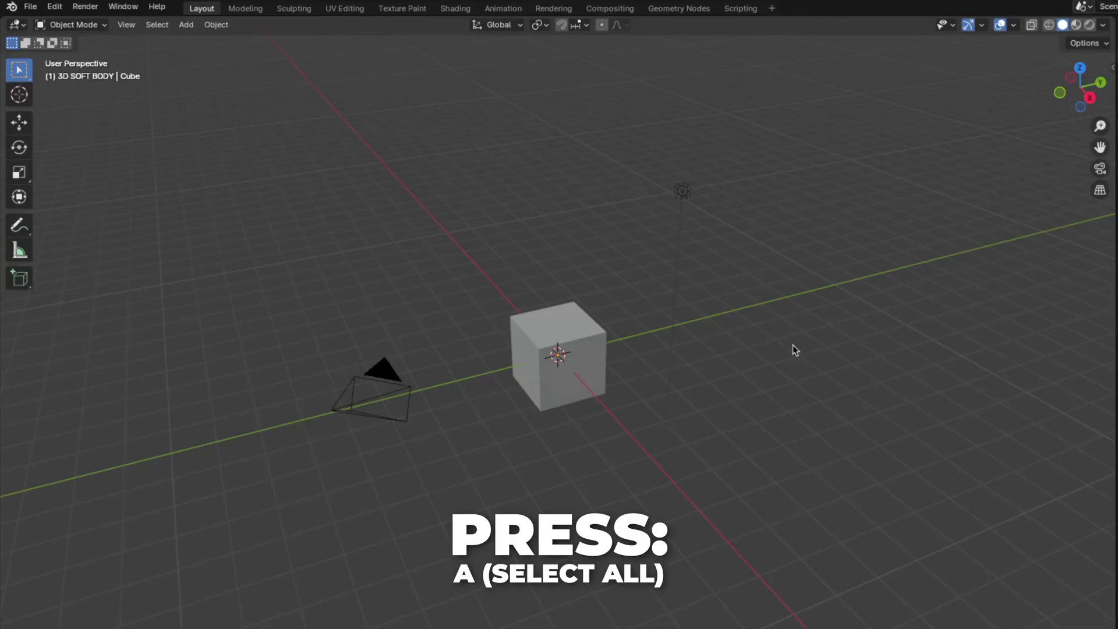
Delete all the default objects from the scene: the cube, the camera and the light.
{"action": "key", "text": "a"}
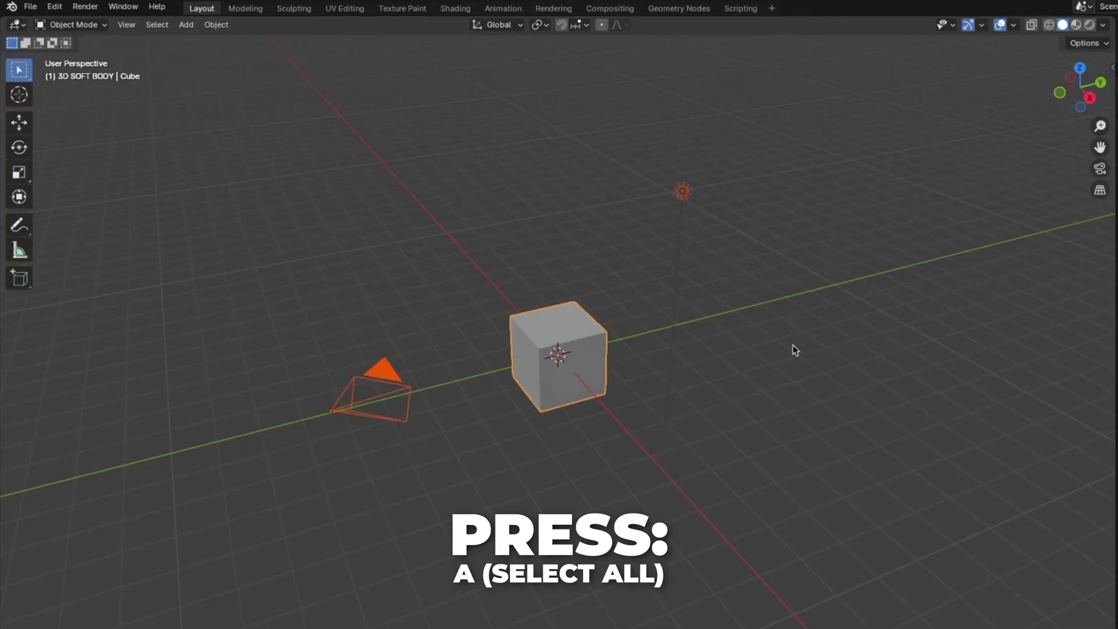
{"action": "key", "text": "x"}
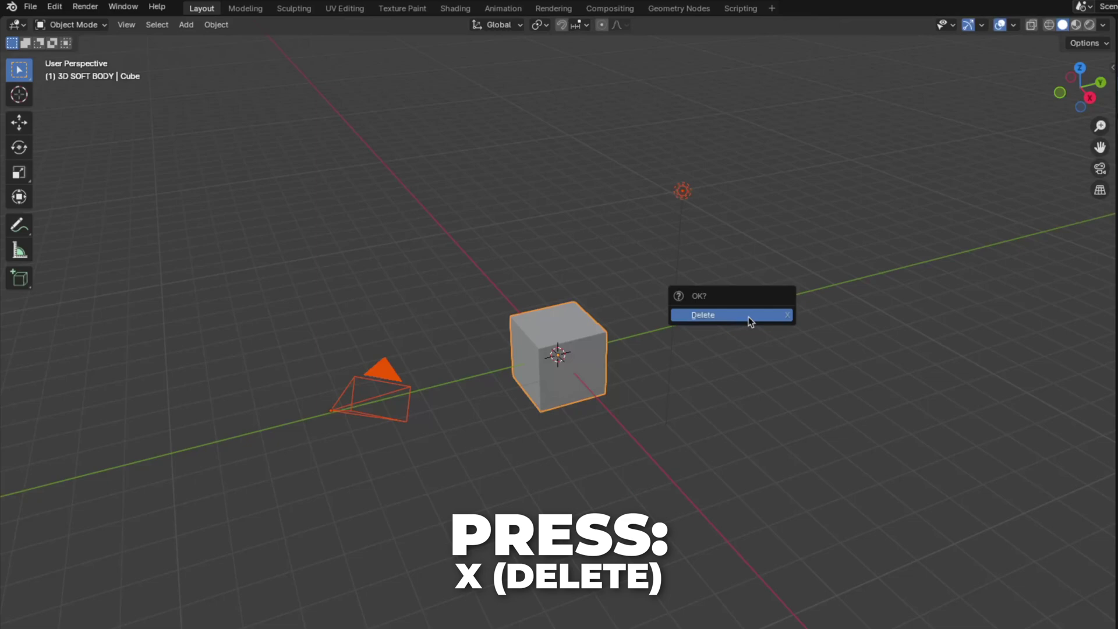
{"action": "left_click", "coordinate": [749, 321]}
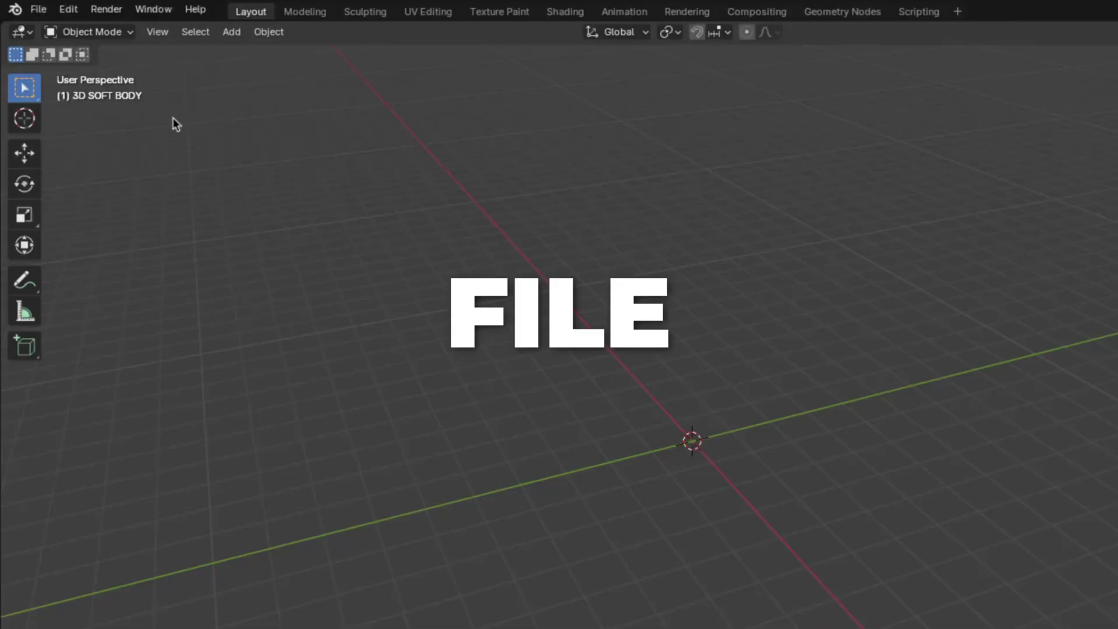
Append the SODA CAN-MIDDLE object from 3D-CAN-MODEL.blend in the GUMROAD folder and clear its location so it sits at the world origin.
{"action": "left_click", "coordinate": [50, 10]}
{"action": "left_click", "coordinate": [107, 214]}
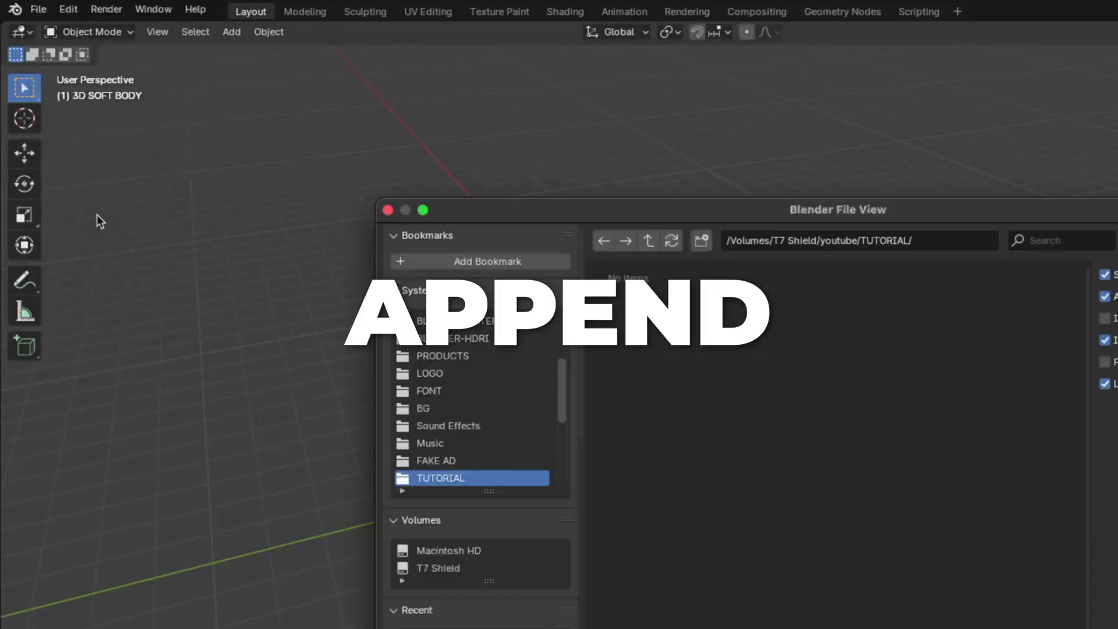
{"action": "left_click", "coordinate": [341, 240]}
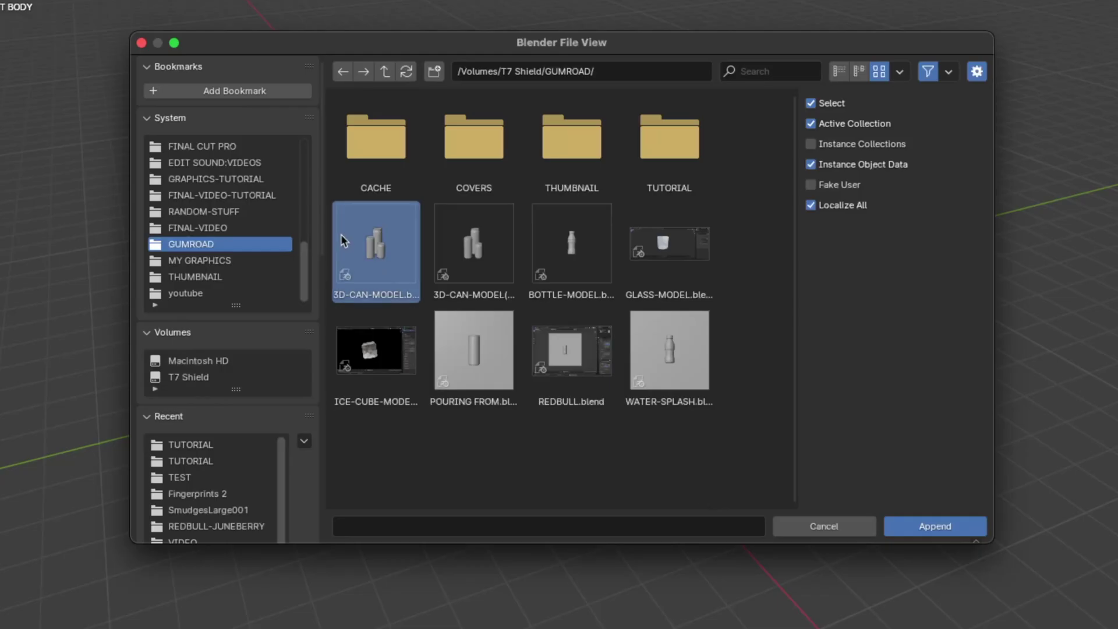
{"action": "double_click", "coordinate": [380, 259]}
{"action": "double_click", "coordinate": [480, 357]}
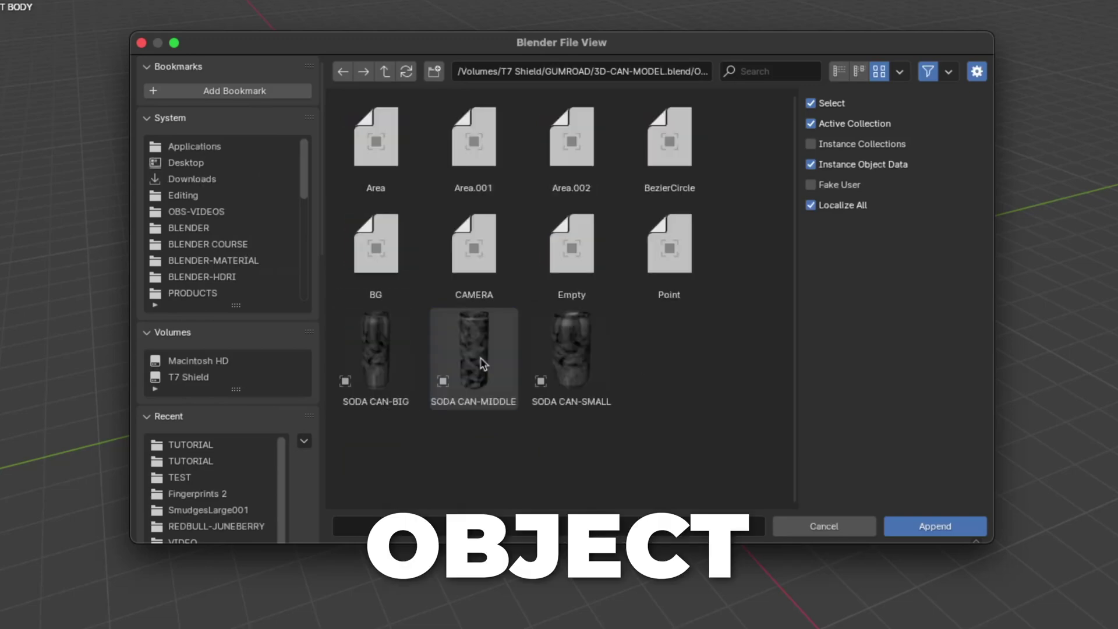
{"action": "left_click", "coordinate": [480, 357]}
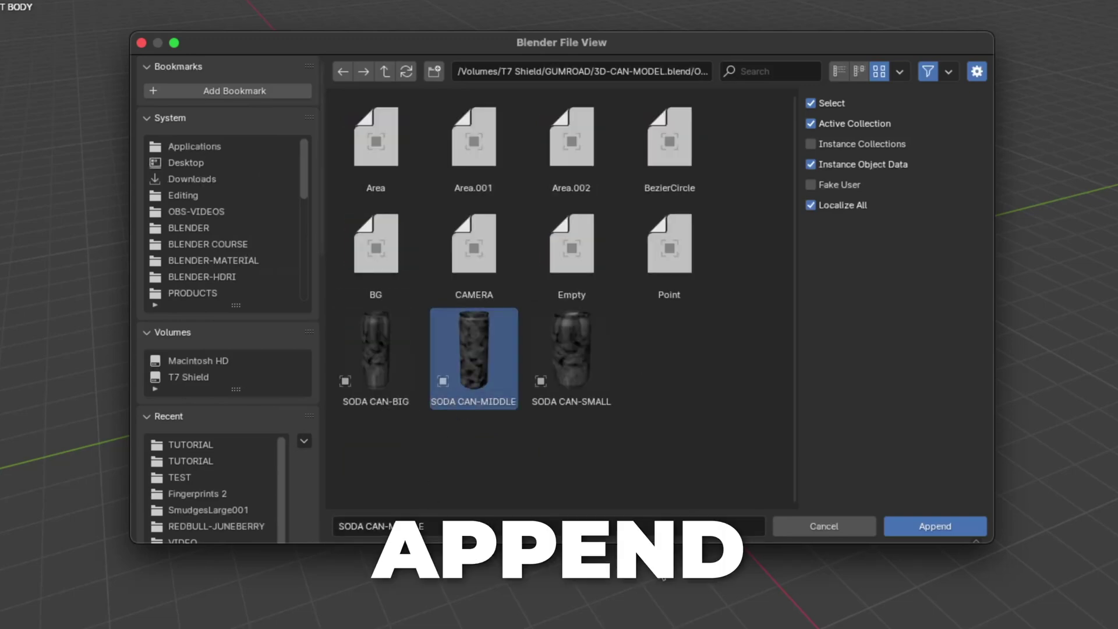
{"action": "left_click", "coordinate": [930, 527]}
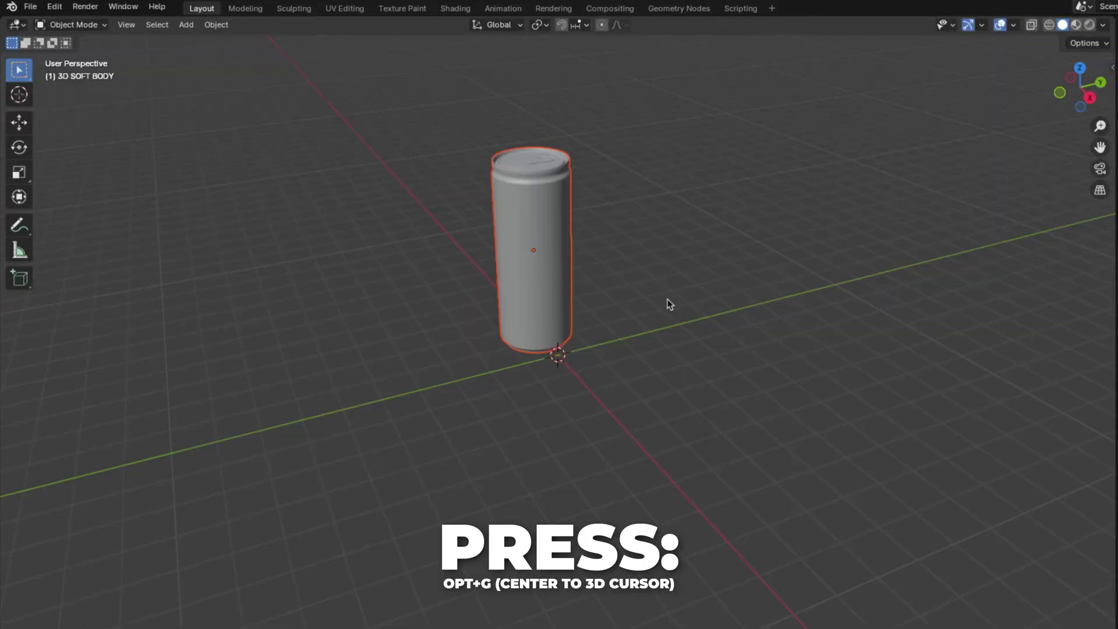
{"action": "key", "text": "alt+g"}
{"action": "left_click", "coordinate": [667, 299]}
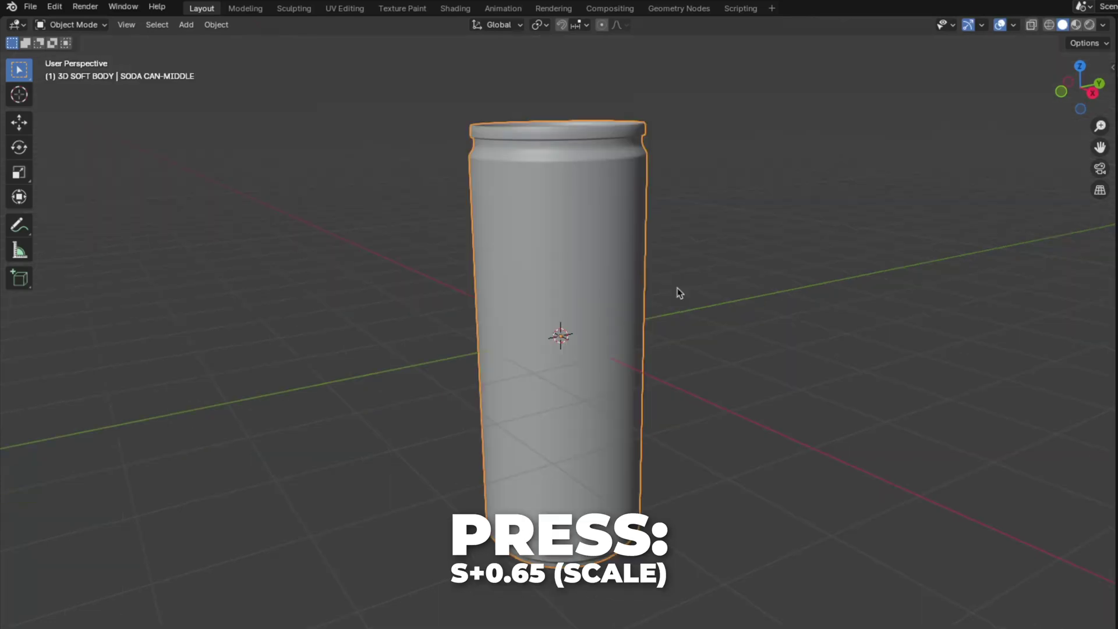
Scale the soda can uniformly by 0.65 and apply its scale.
{"action": "type", "text": "s"}
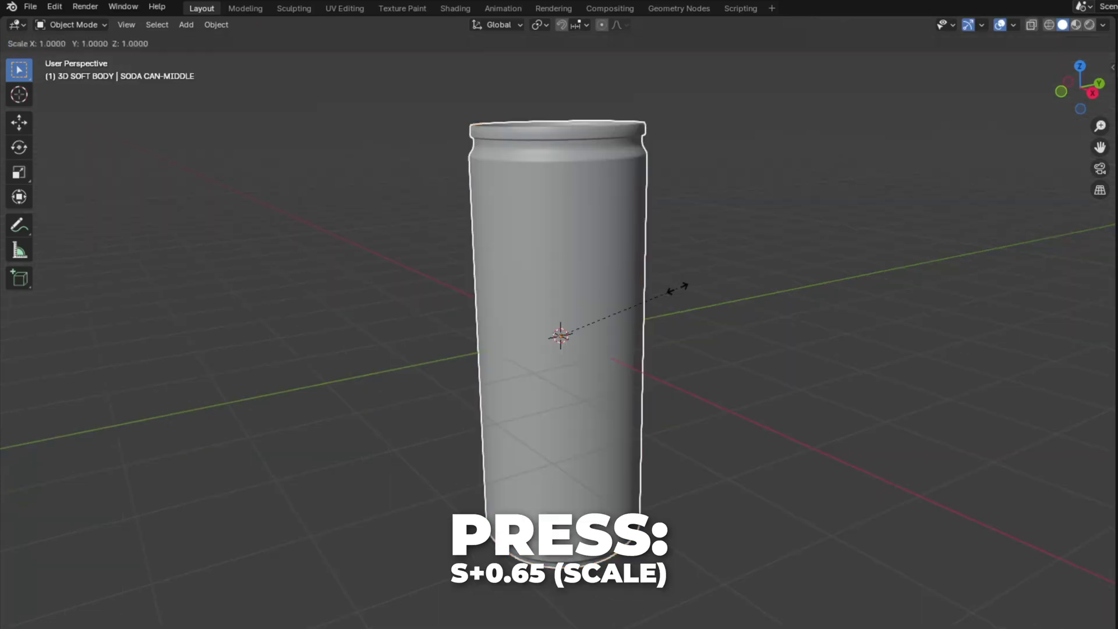
{"action": "type", "text": "0.65"}
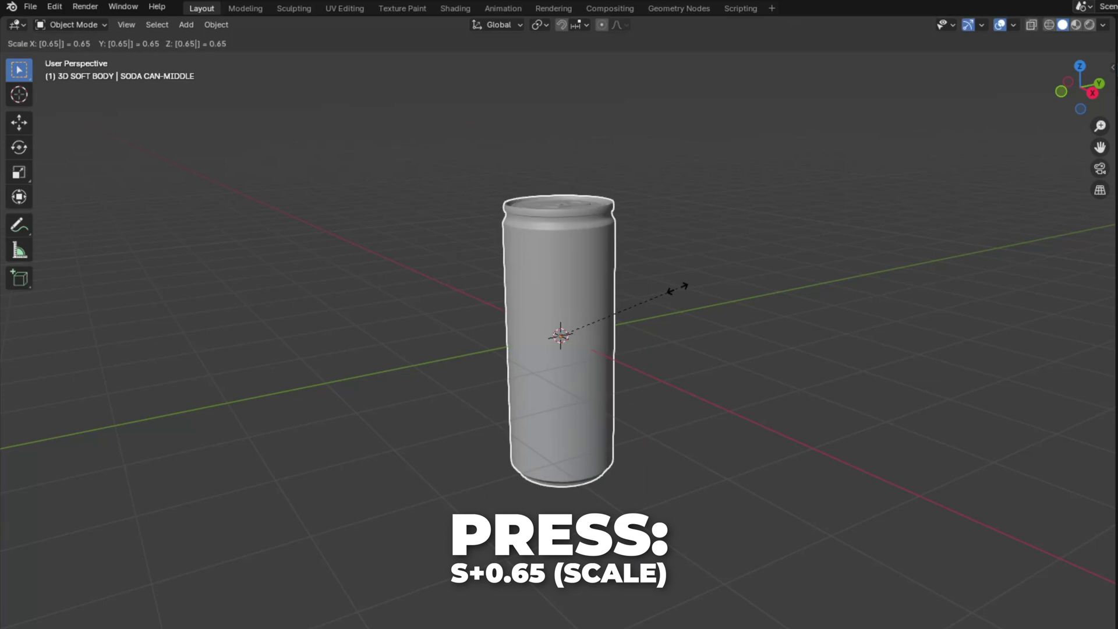
{"action": "key", "text": "Return"}
{"action": "key", "text": "ctrl+a"}
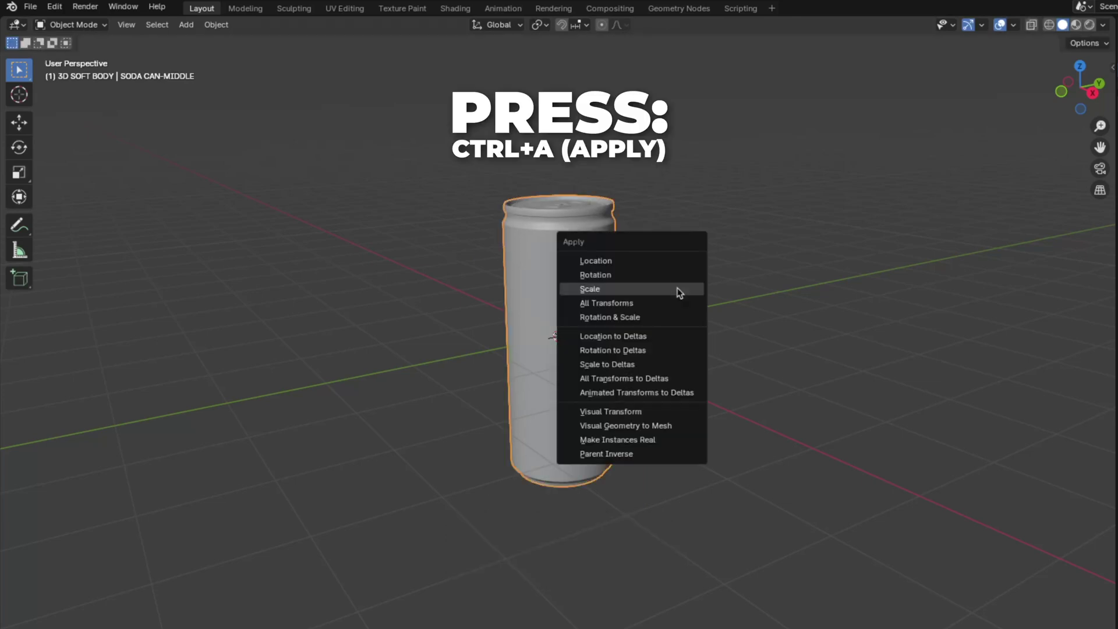
{"action": "left_click", "coordinate": [592, 290]}
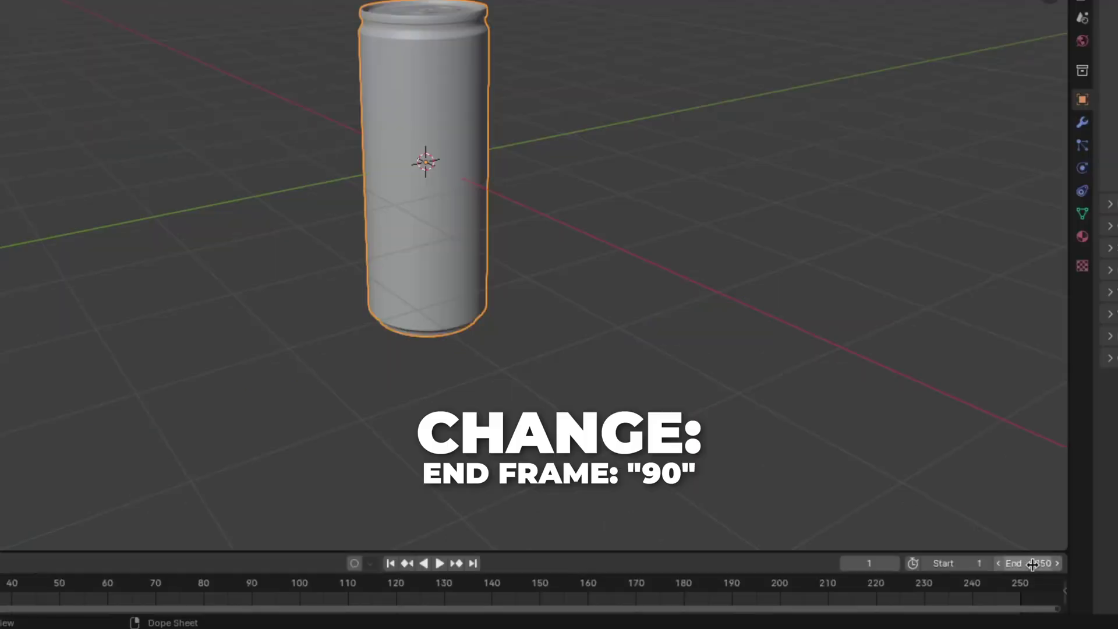
Set the animation's end frame to 90.
{"action": "double_click", "coordinate": [1033, 565]}
{"action": "type", "text": "90"}
{"action": "key", "text": "Return"}
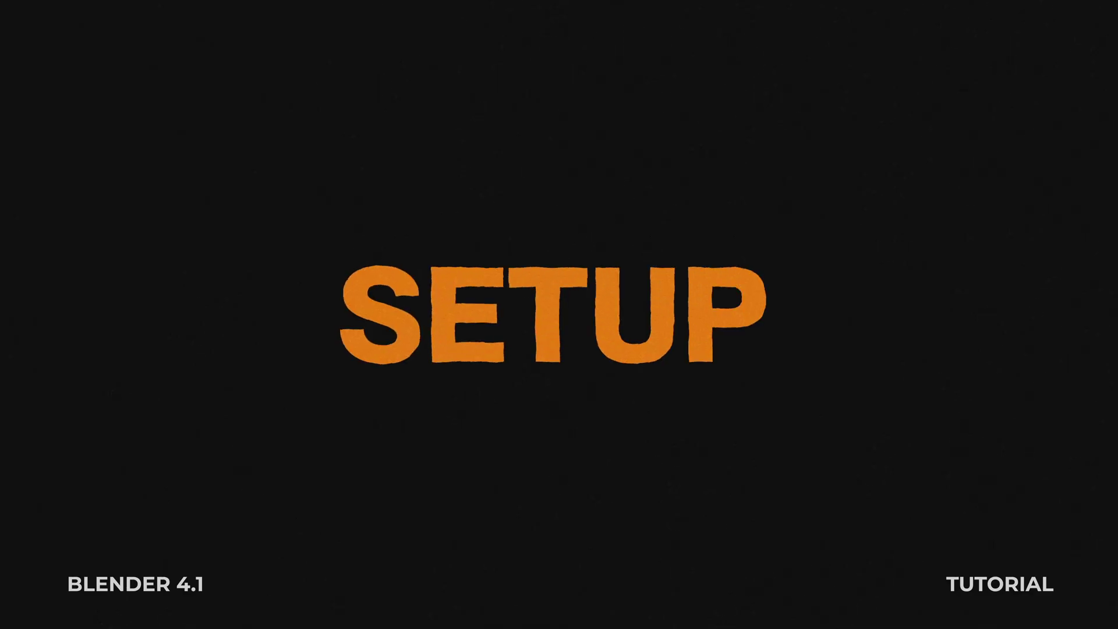
Add a Round Cube mesh at the origin and apply the Quadsphere operator preset to it.
{"action": "key", "text": "shift+a"}
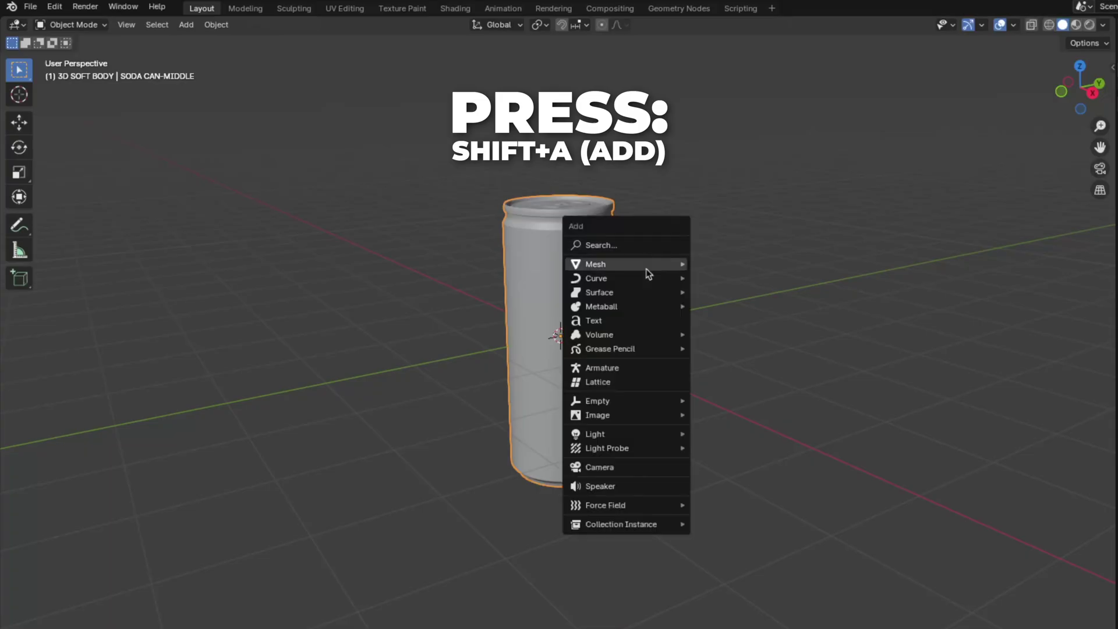
{"action": "mouse_move", "coordinate": [646, 267]}
{"action": "left_click", "coordinate": [735, 448]}
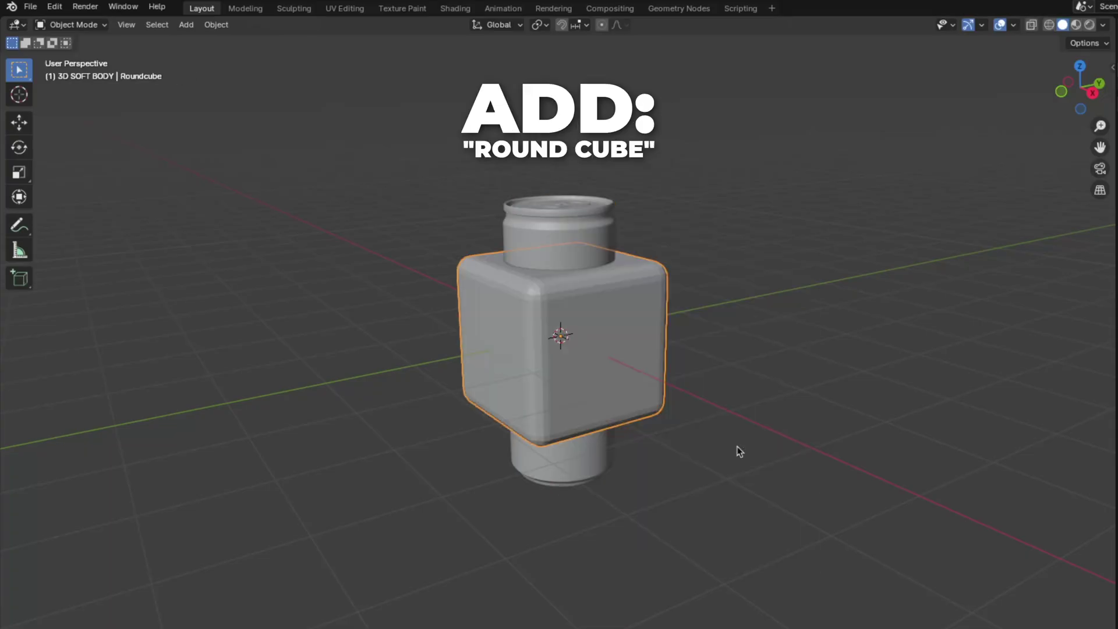
{"action": "left_click", "coordinate": [115, 517]}
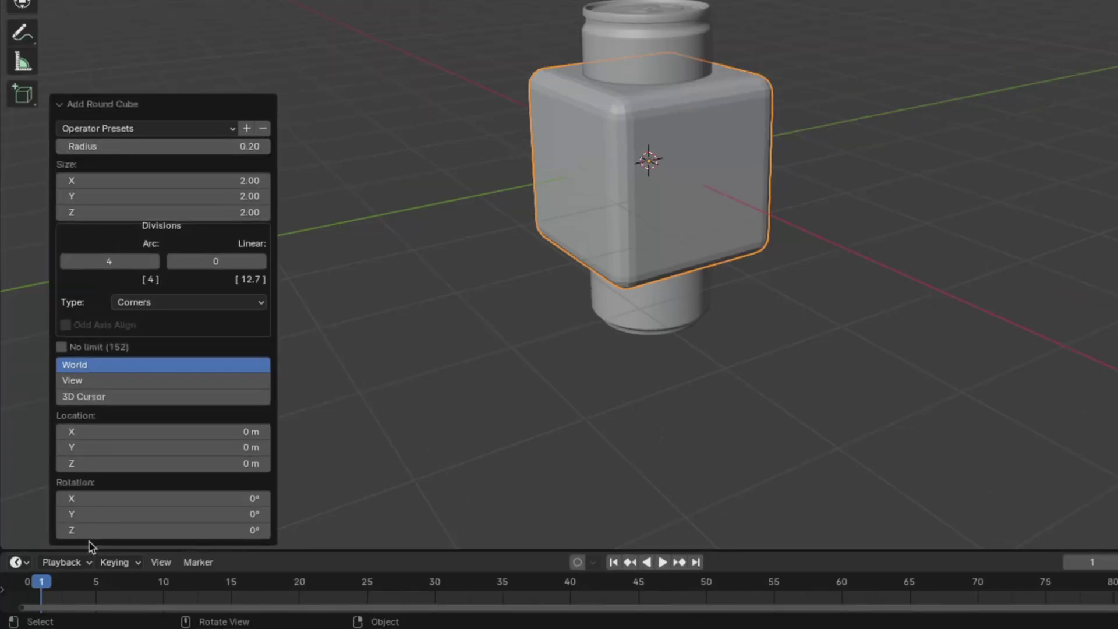
{"action": "left_click", "coordinate": [145, 128]}
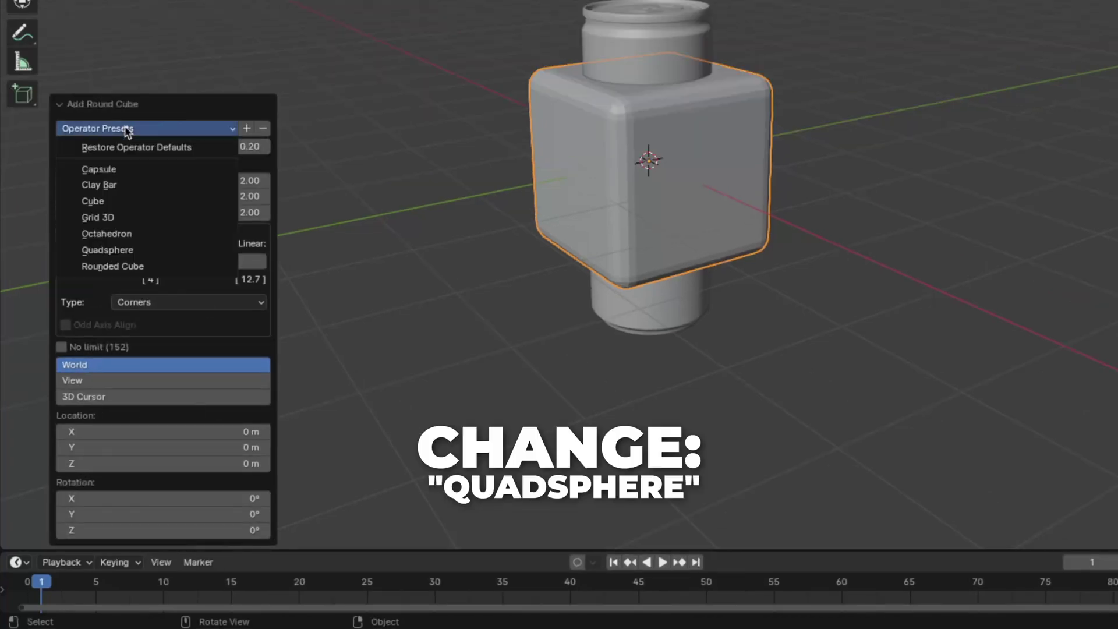
{"action": "left_click", "coordinate": [108, 250]}
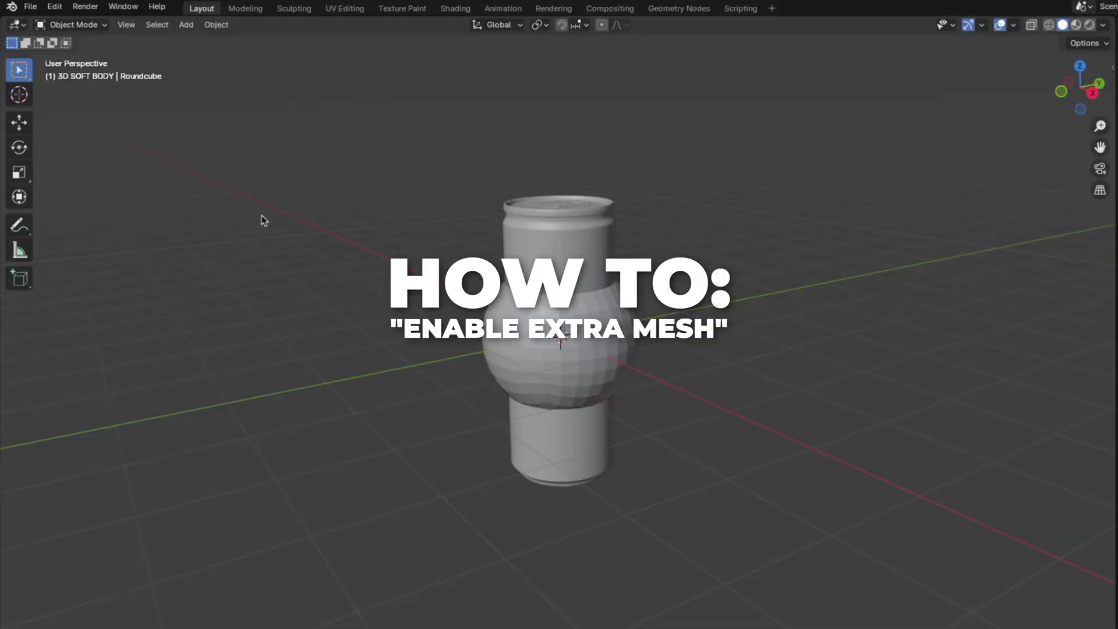
Search the add-ons in the preferences for "extra".
{"action": "left_click", "coordinate": [55, 8]}
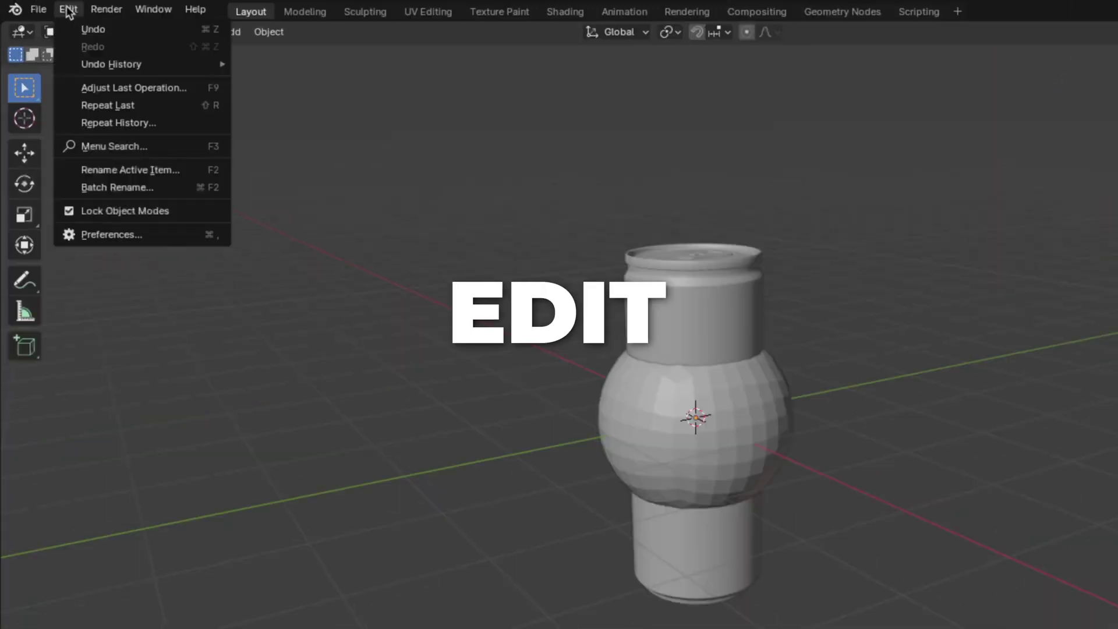
{"action": "left_click", "coordinate": [93, 235]}
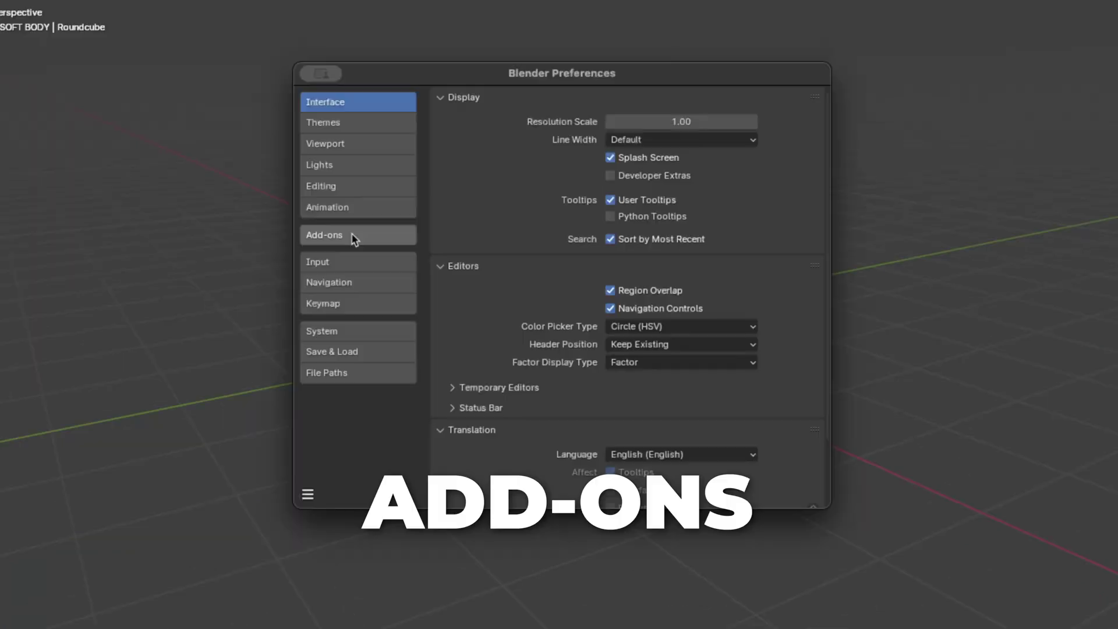
{"action": "left_click", "coordinate": [355, 235]}
{"action": "left_click", "coordinate": [734, 120]}
{"action": "type", "text": "extra"}
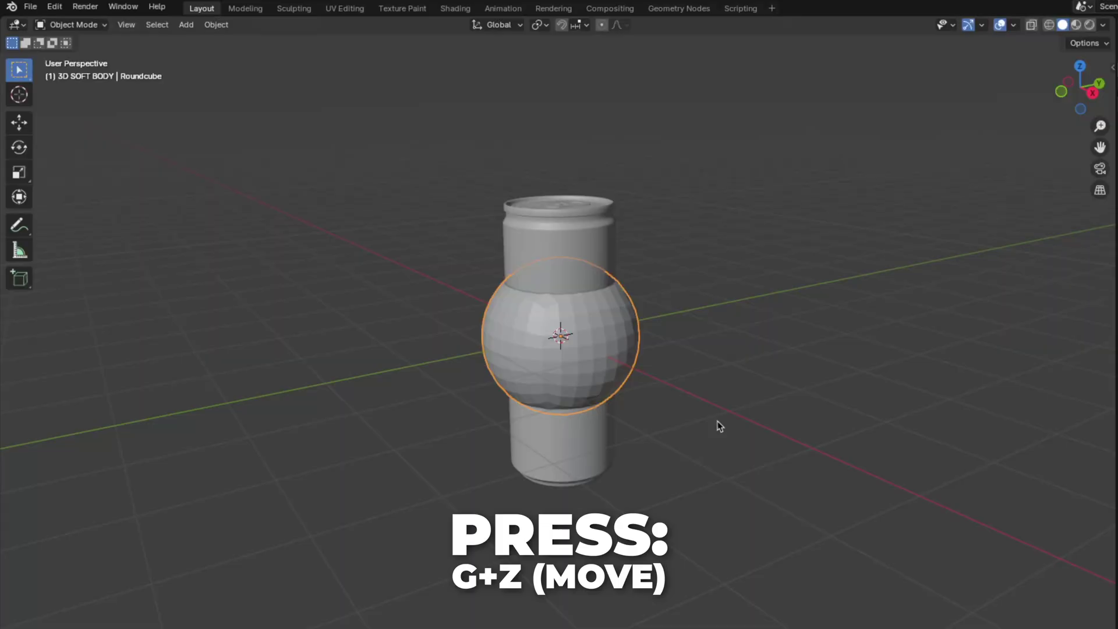
Move the quadsphere about 3.75 m up along the Z axis, above the can.
{"action": "key", "text": "g"}
{"action": "key", "text": "z"}
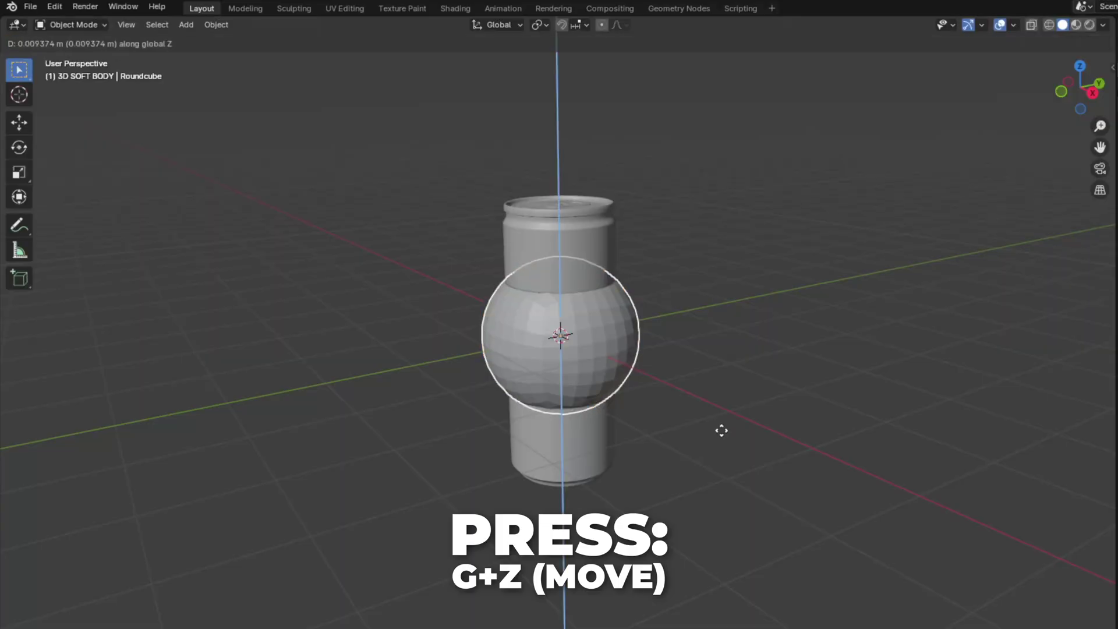
{"action": "left_click", "coordinate": [759, 125]}
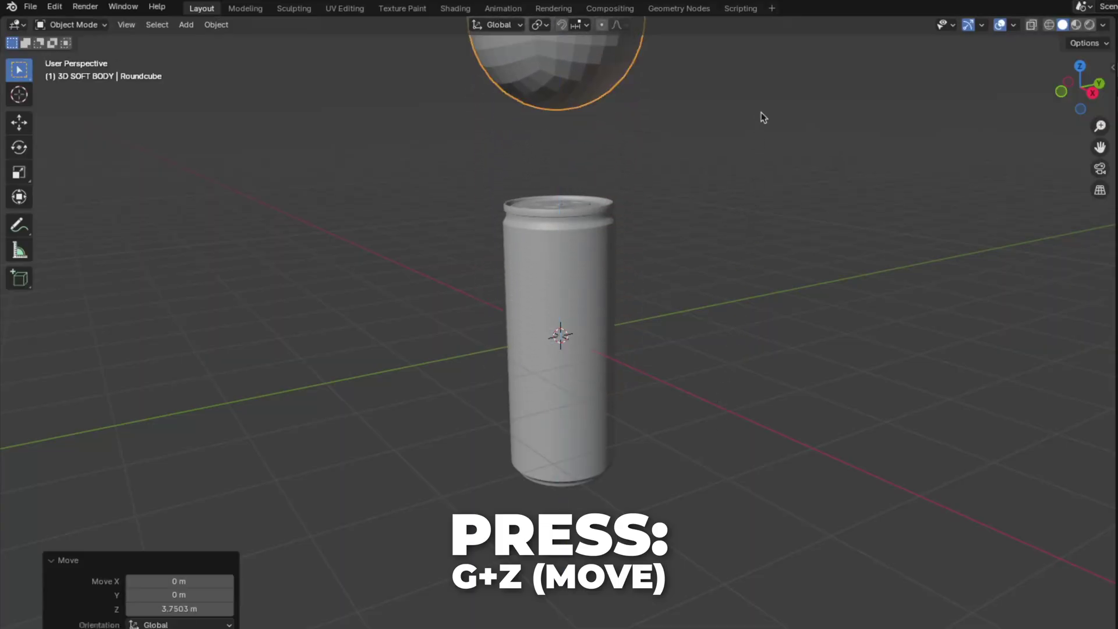
Rename the sphere object above the can to BUBBLE.
{"action": "key", "text": "F2"}
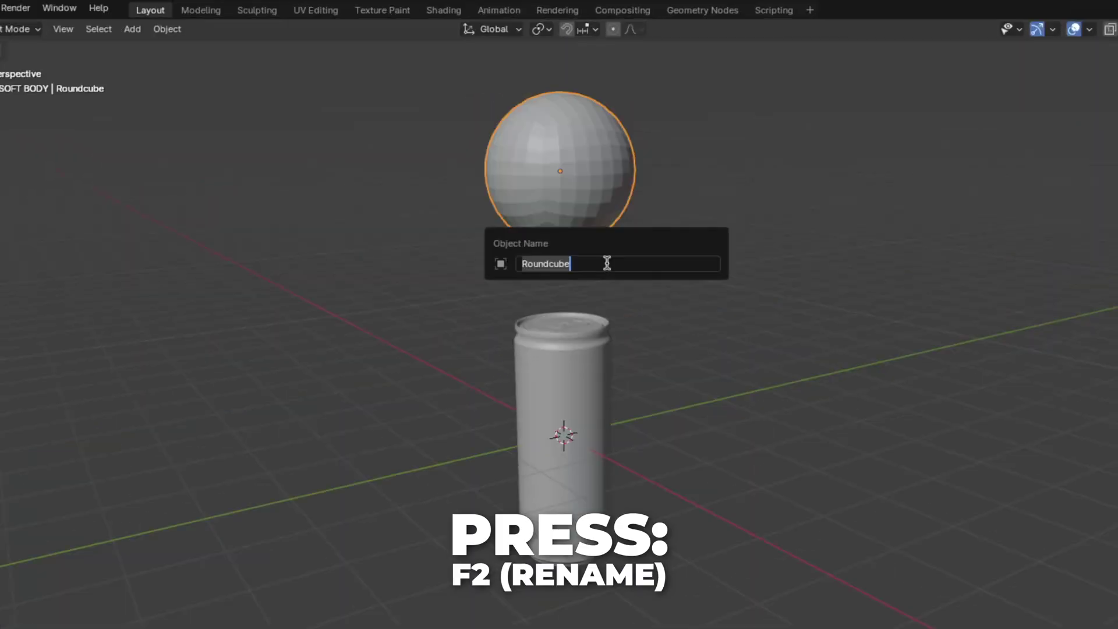
{"action": "key", "text": "BackSpace"}
{"action": "type", "text": "BUB"}
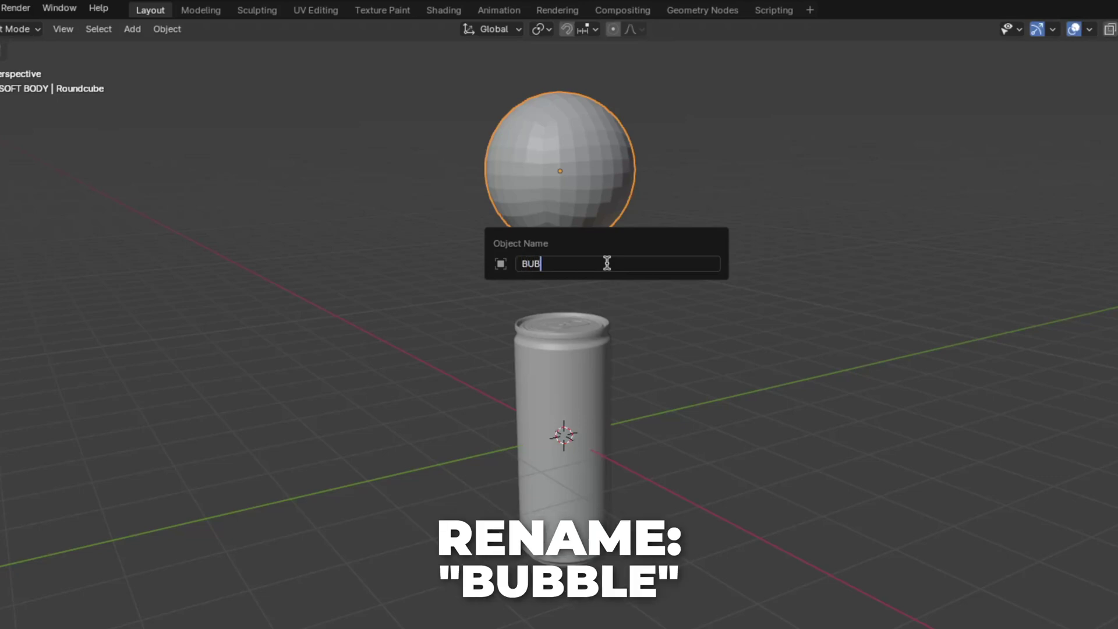
{"action": "type", "text": "BLE"}
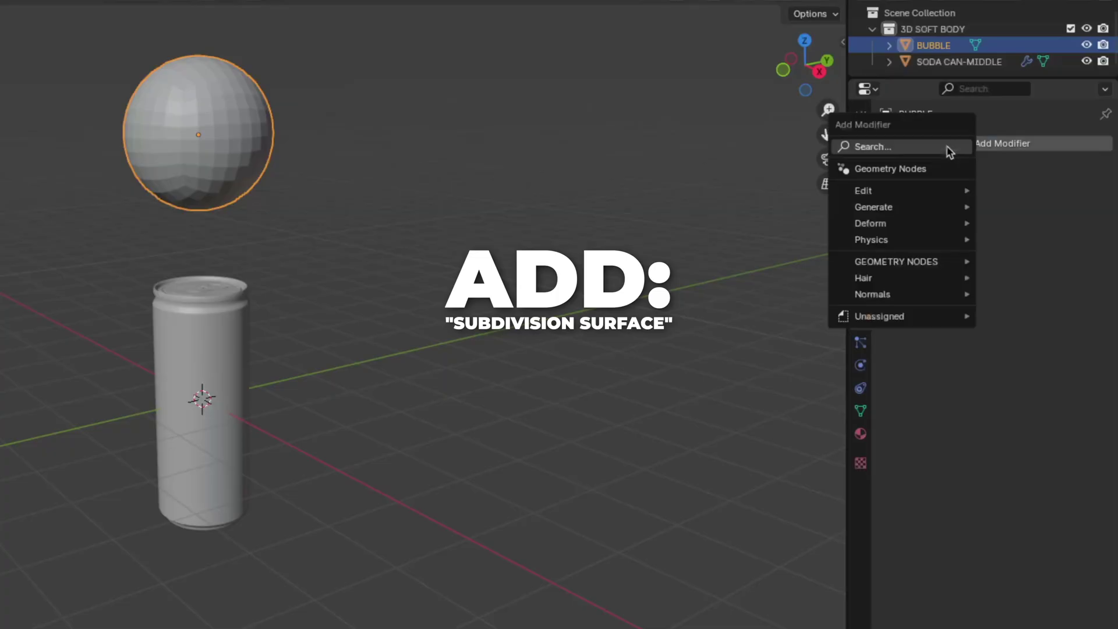
Add a Subdivision Surface modifier to the BUBBLE sphere and shade it smooth.
{"action": "mouse_move", "coordinate": [913, 206]}
{"action": "left_click", "coordinate": [770, 419]}
{"action": "left_click", "coordinate": [1085, 216]}
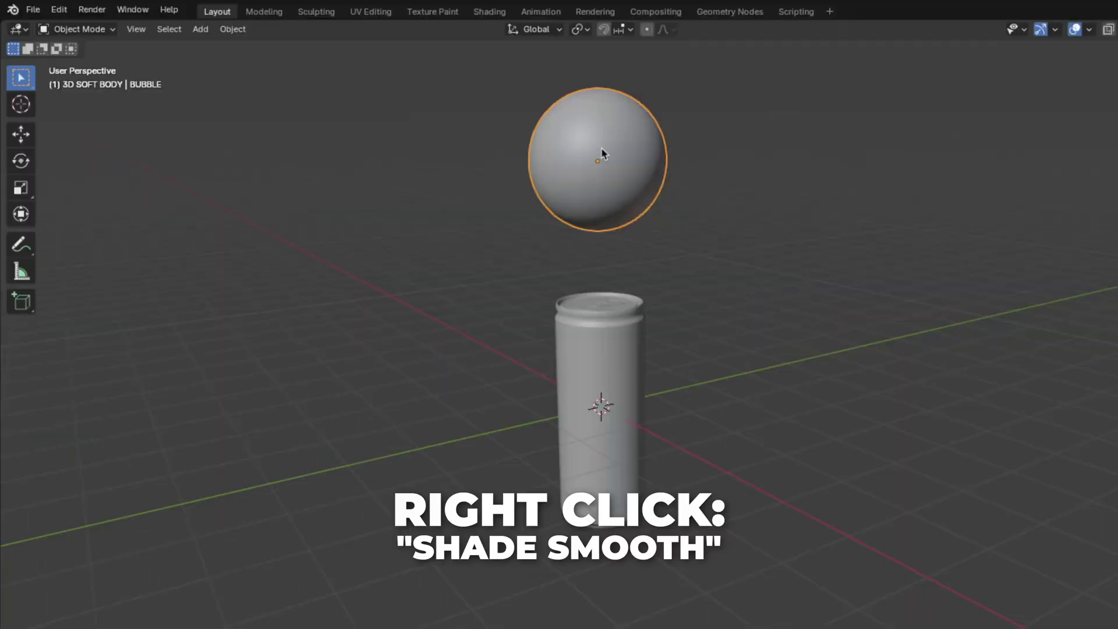
{"action": "right_click", "coordinate": [602, 151]}
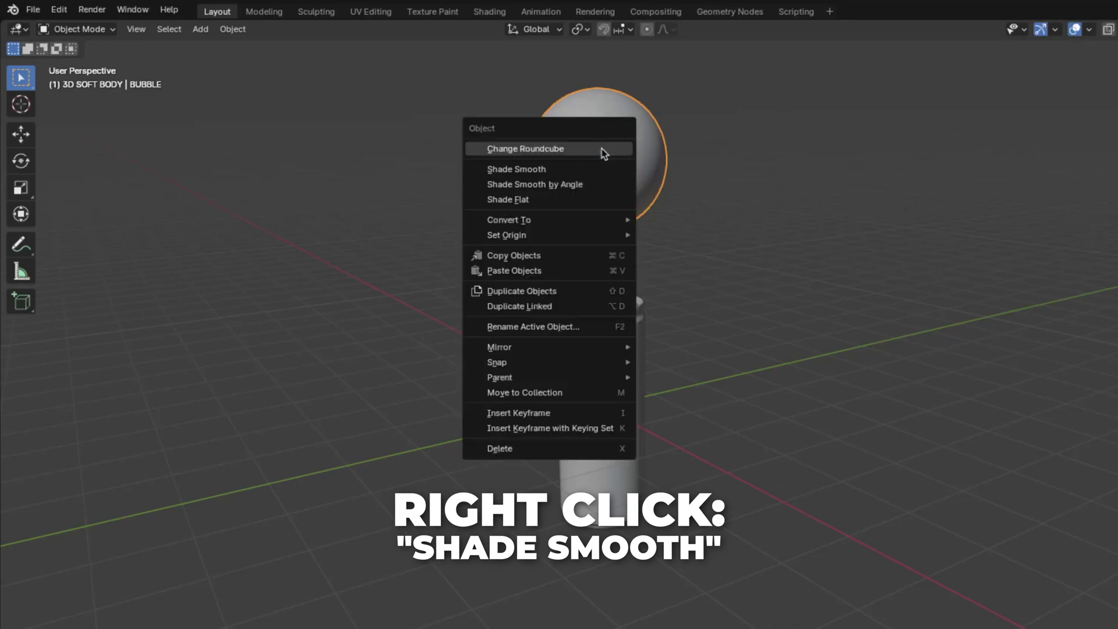
{"action": "left_click", "coordinate": [560, 171]}
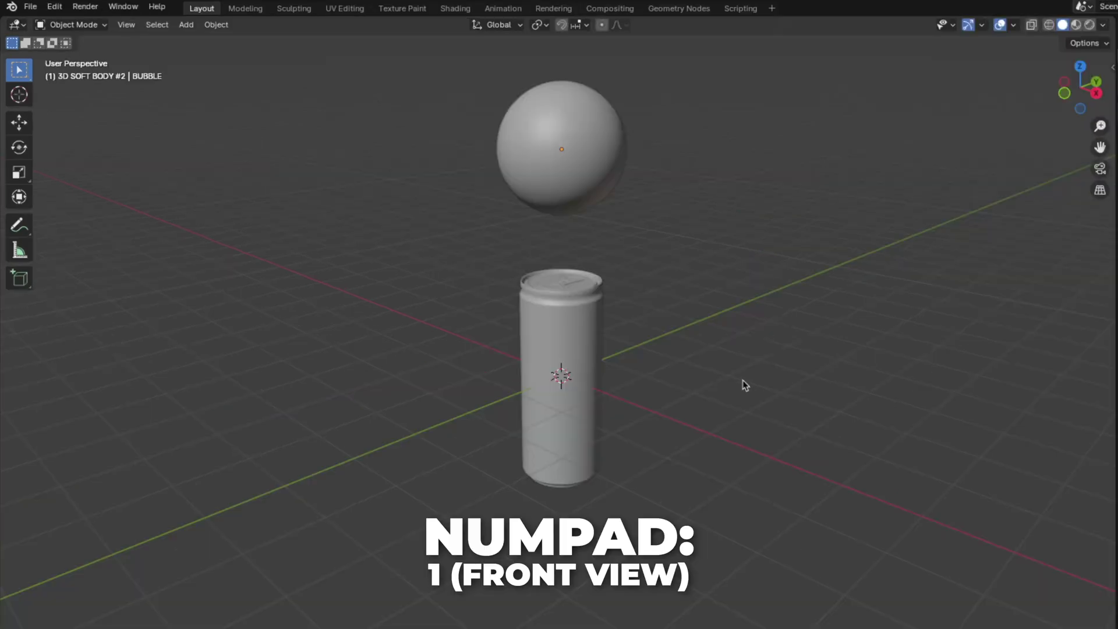
Switch the viewport to the front view and open the Input settings in the preferences.
{"action": "key", "text": "KP_1"}
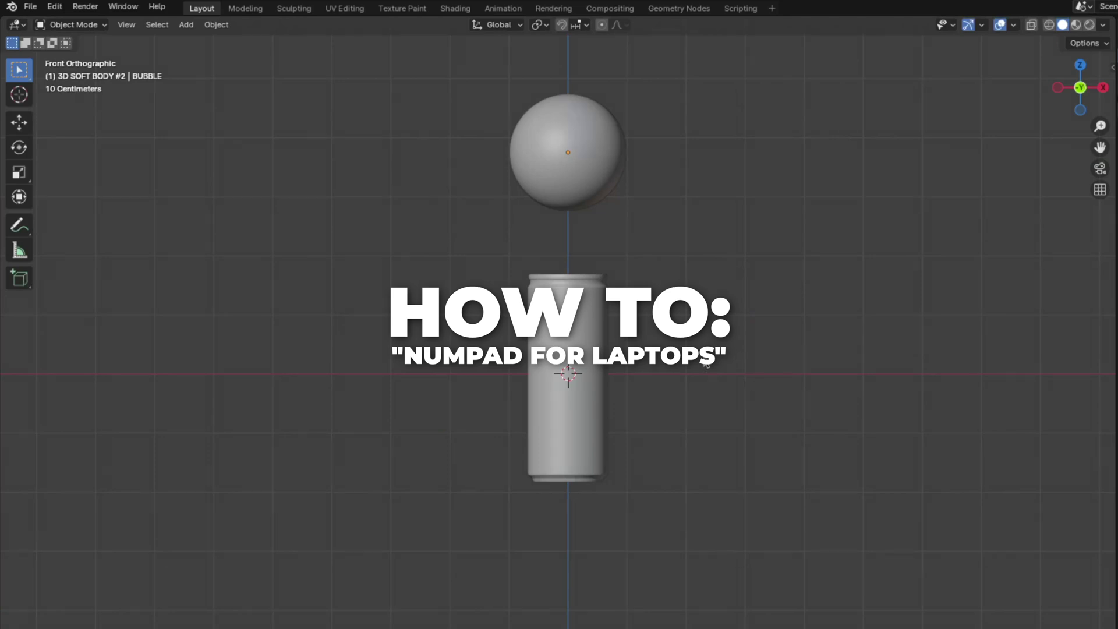
{"action": "left_click", "coordinate": [55, 7]}
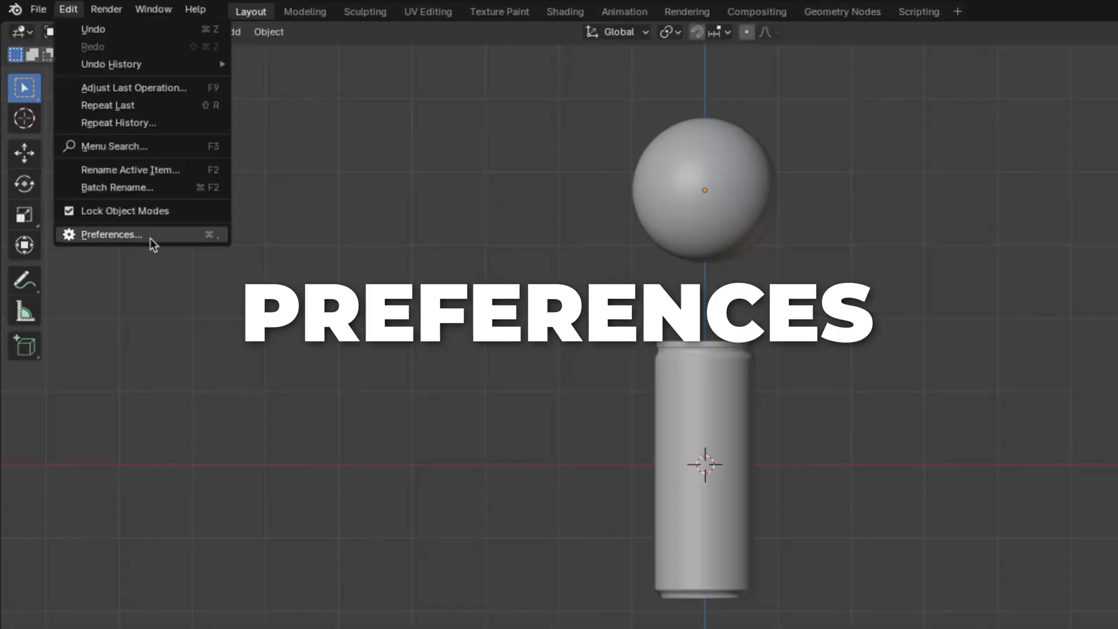
{"action": "left_click", "coordinate": [93, 236]}
{"action": "left_click", "coordinate": [357, 265]}
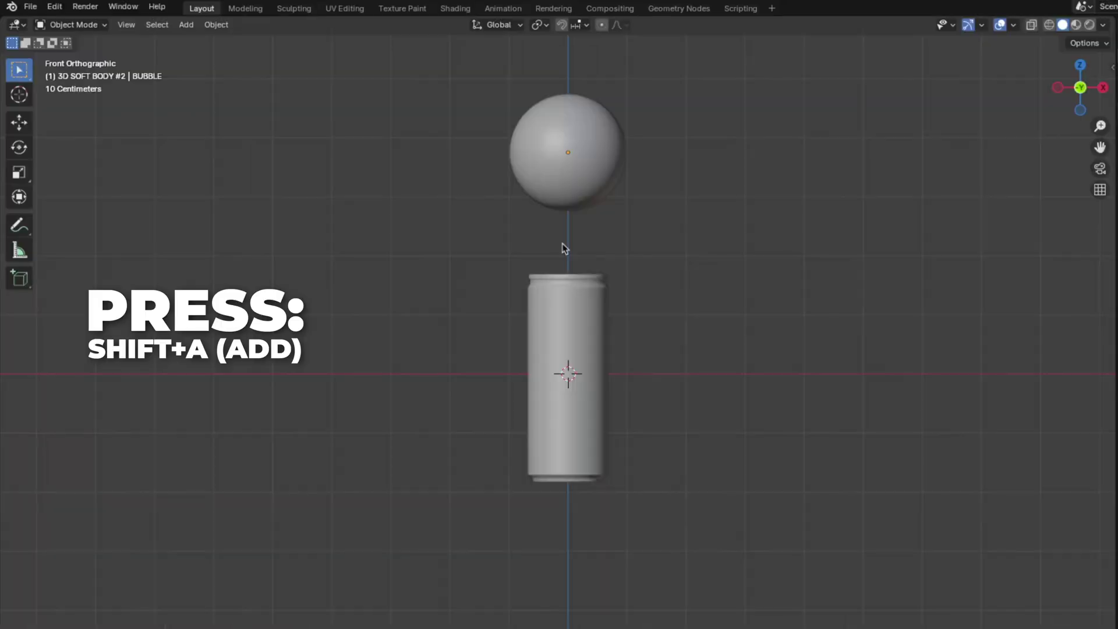
Add a cylinder mesh at the world origin, around the soda can.
{"action": "key", "text": "shift+a"}
{"action": "mouse_move", "coordinate": [564, 248]}
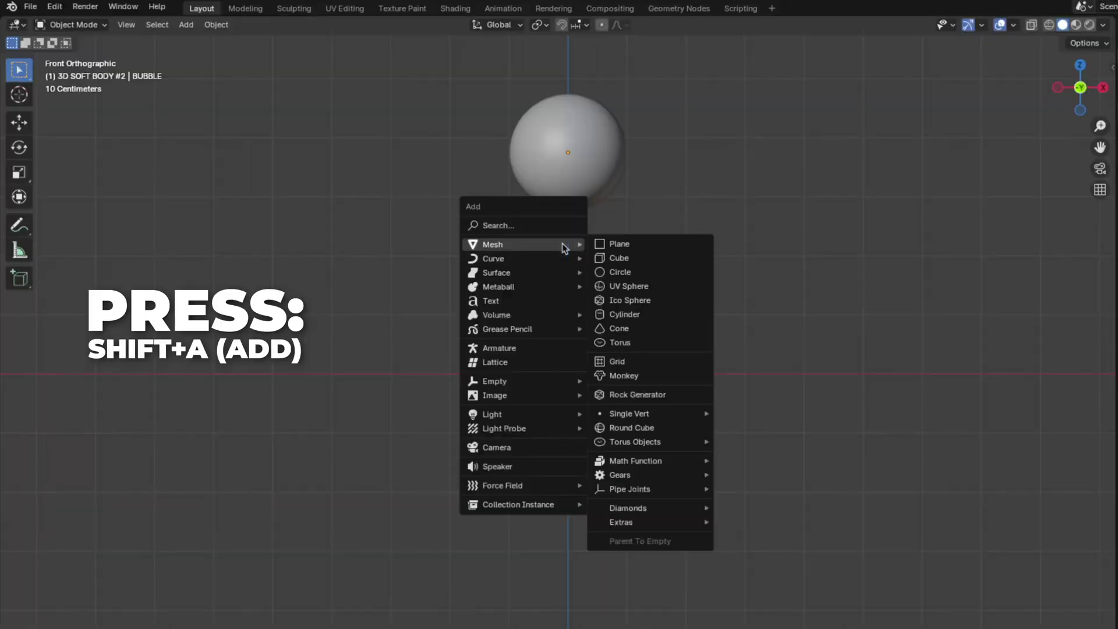
{"action": "left_click", "coordinate": [626, 315]}
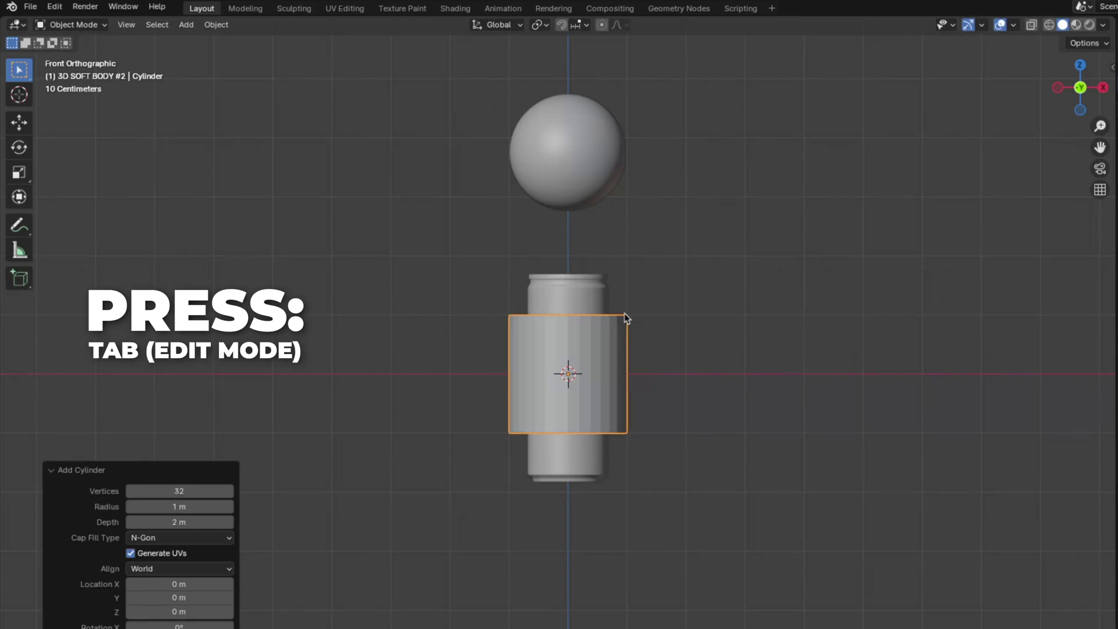
Scale the cylinder's mesh down to 0.725 in wireframe view so it sits just outside the soda can's wall.
{"action": "key", "text": "Tab"}
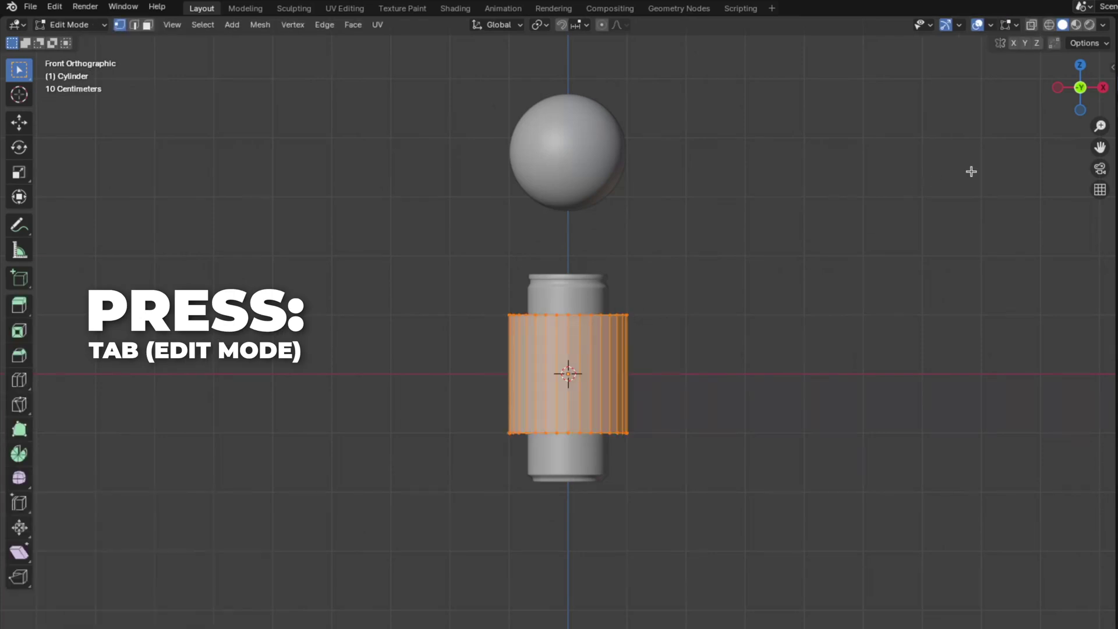
{"action": "left_click_drag", "start_coordinate": [1100, 126], "coordinate": [1100, 87]}
{"action": "left_click_drag", "start_coordinate": [1101, 147], "coordinate": [1100, 123]}
{"action": "key", "text": "z"}
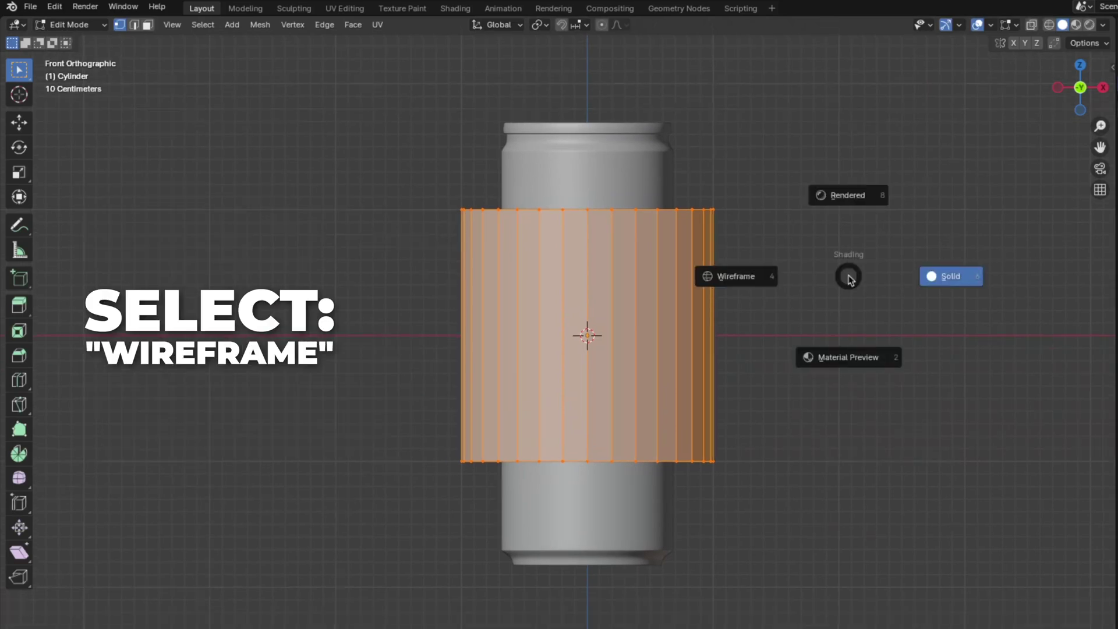
{"action": "left_click", "coordinate": [746, 278]}
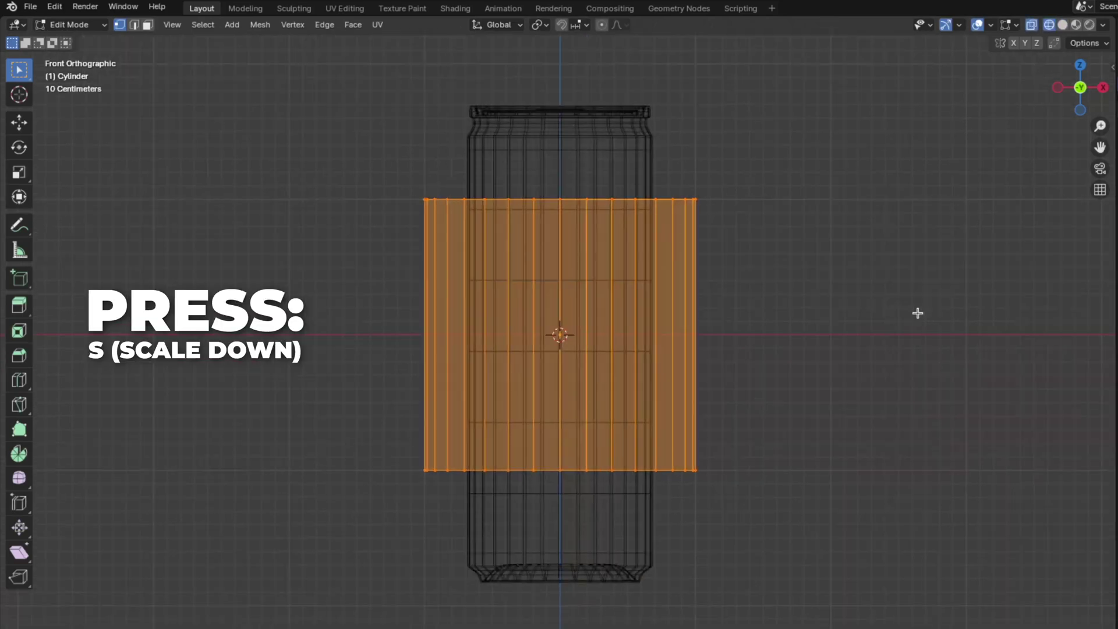
{"action": "key", "text": "s"}
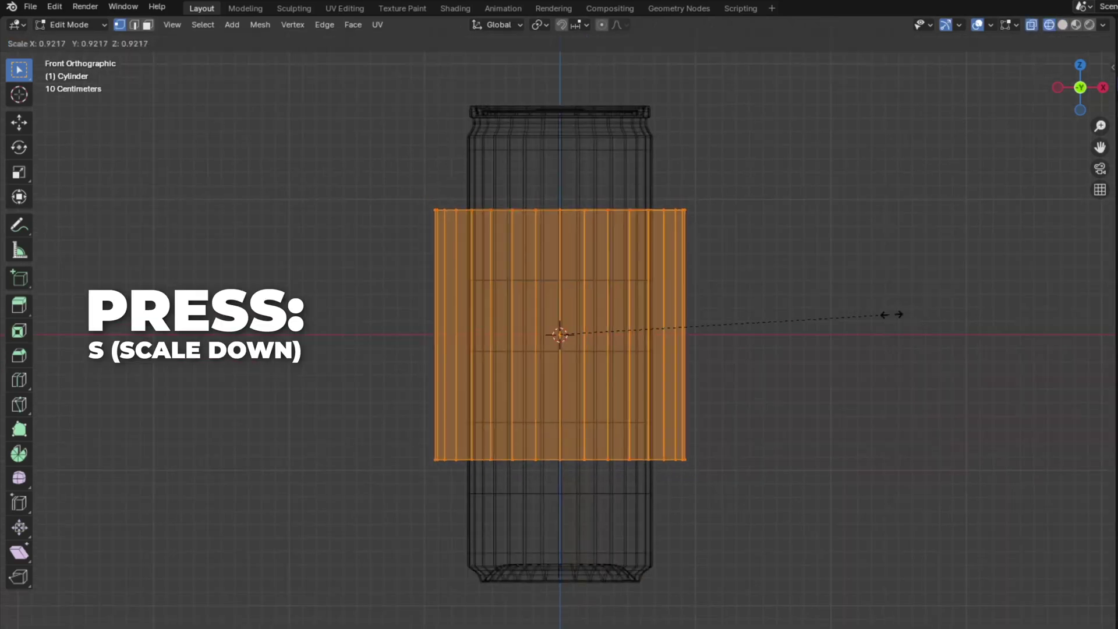
{"action": "left_click", "coordinate": [819, 315]}
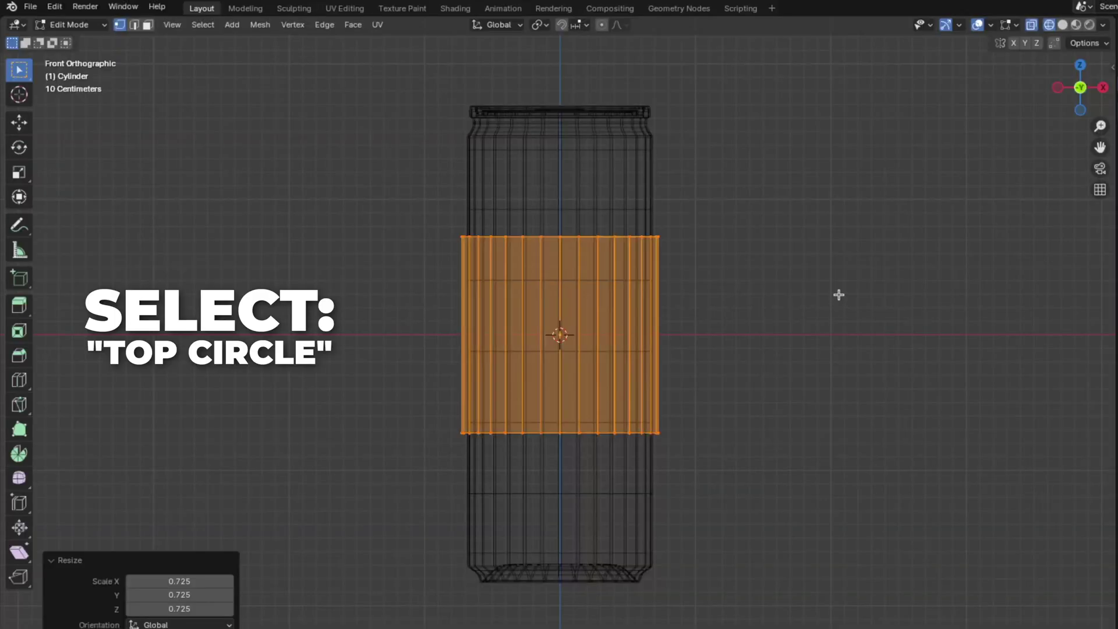
Select the cylinder's top ring and extrude it about 0.72 m up to the can's shoulder.
{"action": "left_click", "coordinate": [743, 3], "text": "alt"}
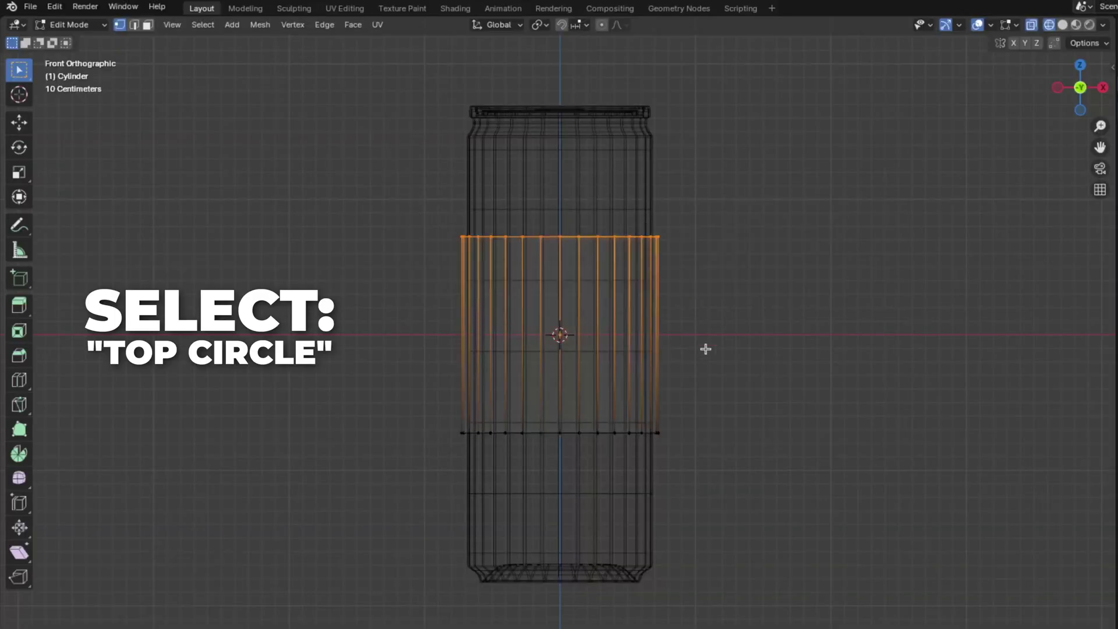
{"action": "key", "text": "e"}
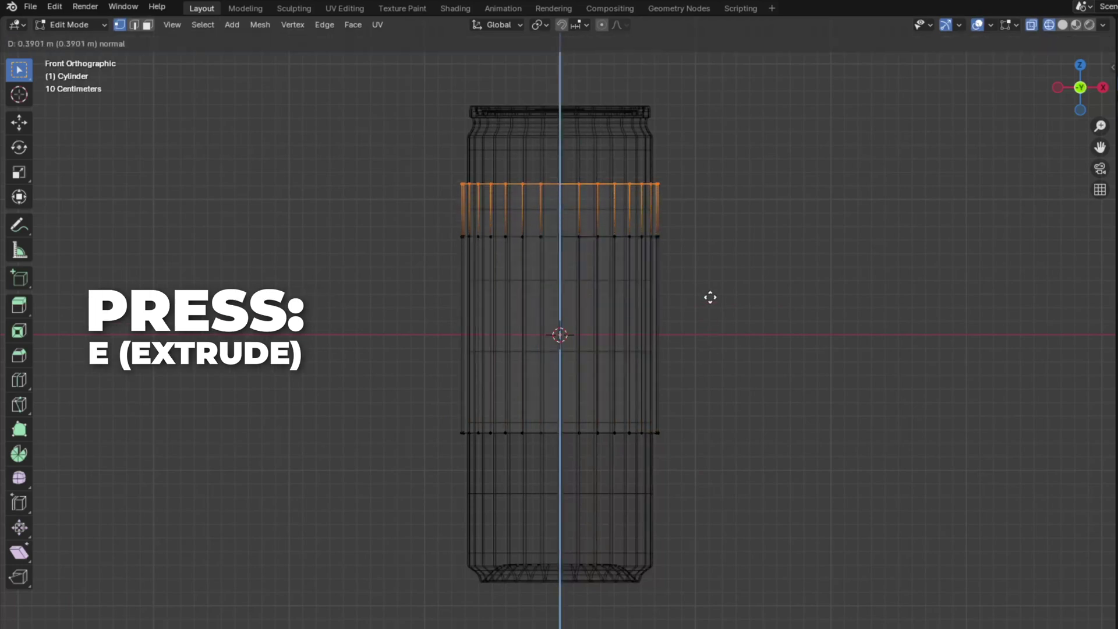
{"action": "left_click", "coordinate": [712, 255]}
Shape the cylinder's neck and rim by extruding the top ring along the can's profile, scaling it to 0.95 at the shoulder.
{"action": "scroll", "coordinate": [839, 314], "scroll_direction": "up", "scroll_amount": 3}
{"action": "key", "text": "e"}
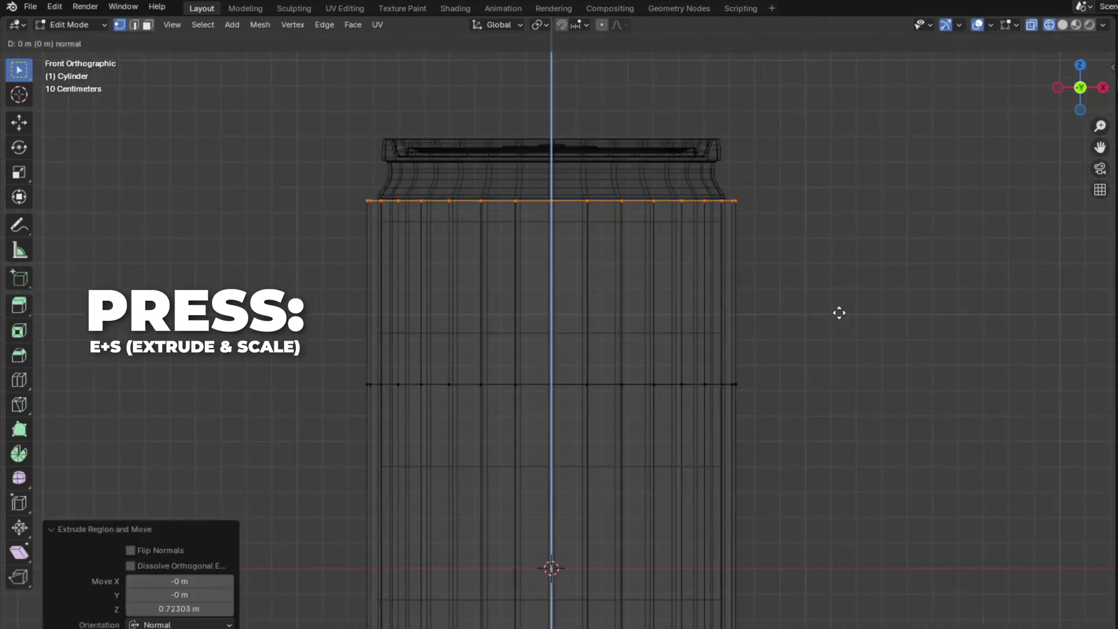
{"action": "key", "text": "s"}
{"action": "left_click", "coordinate": [822, 301]}
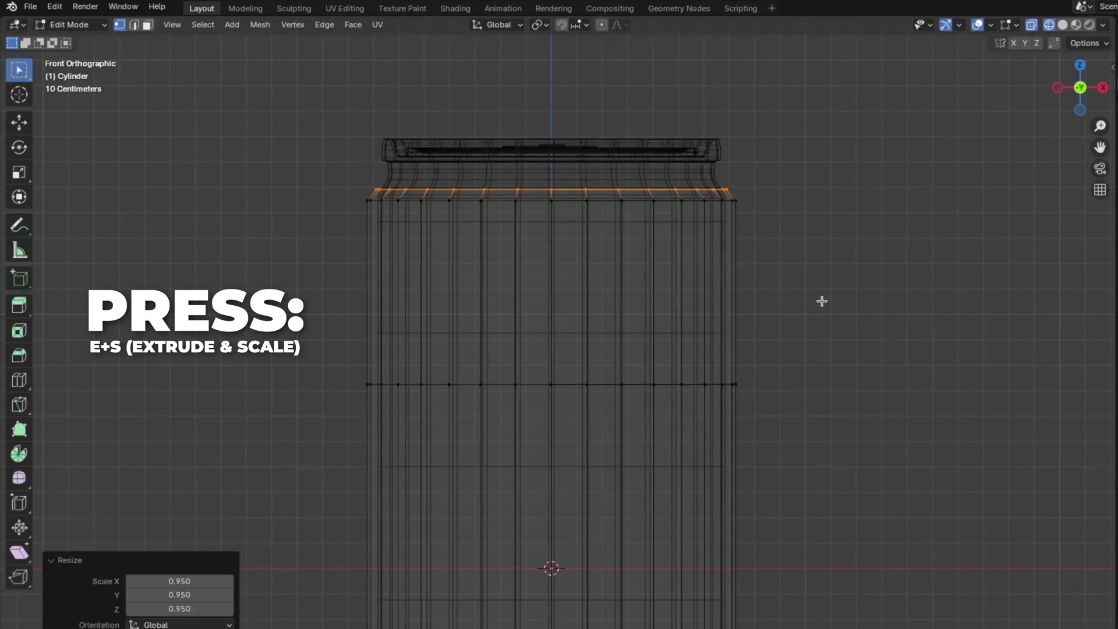
{"action": "key", "text": "e"}
{"action": "left_click", "coordinate": [835, 269]}
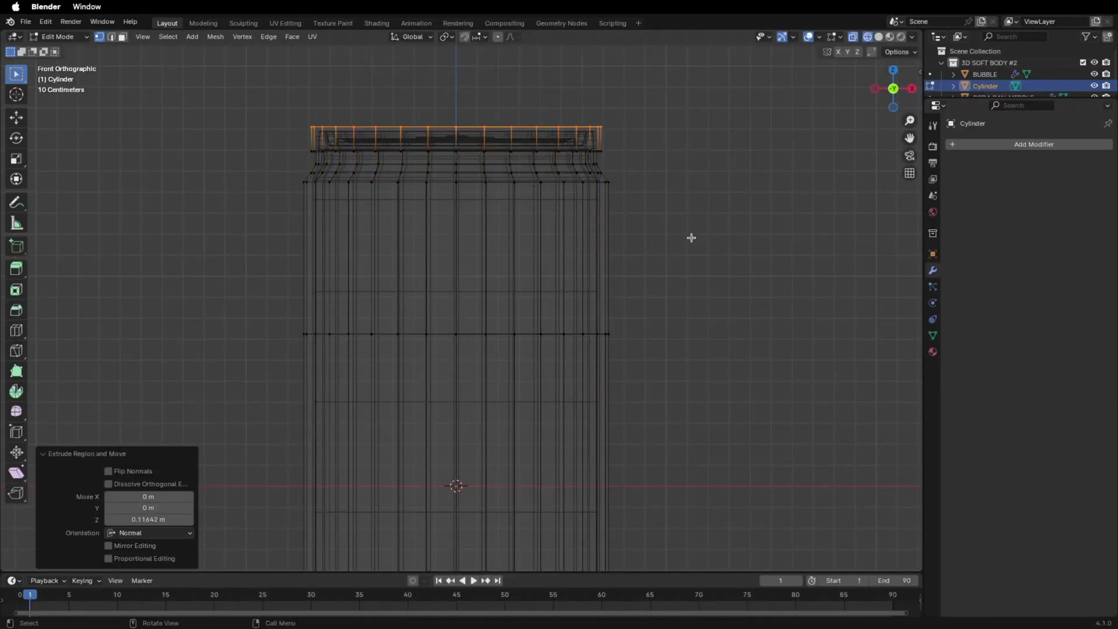
Close the top of the cylinder by scaling the rim ring inward and merging its vertices At Center.
{"action": "middle_click_drag", "start_coordinate": [691, 238], "coordinate": [679, 240]}
{"action": "key", "text": "s"}
{"action": "key", "text": "m"}
{"action": "left_click", "coordinate": [844, 147]}
Select the cylinder's bottom ring in front view, extrude it down to the can's base and scale it inward along the taper.
{"action": "key", "text": "KP_1"}
{"action": "scroll", "coordinate": [844, 148], "scroll_direction": "down", "scroll_amount": 10, "text": "shift"}
{"action": "left_click_drag", "start_coordinate": [766, 398], "coordinate": [229, 172]}
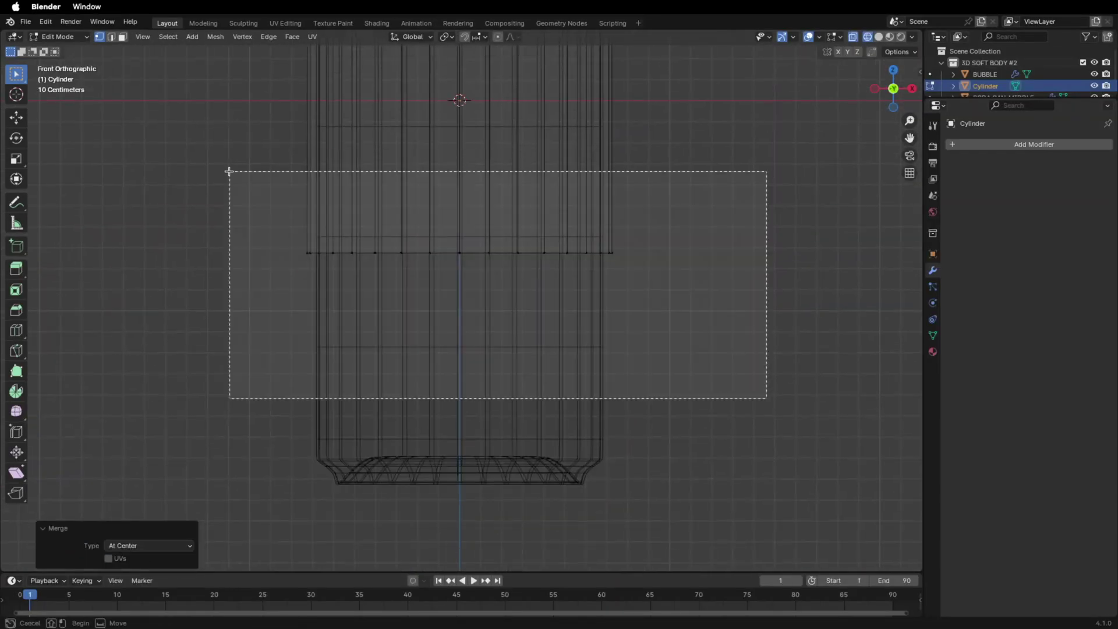
{"action": "key", "text": "e"}
{"action": "left_click", "coordinate": [674, 470]}
{"action": "key", "text": "s"}
{"action": "left_click", "coordinate": [647, 480]}
Close the cylinder's bottom by insetting rings inside the can's base and merging the innermost vertices.
{"action": "middle_click_drag", "start_coordinate": [651, 491], "coordinate": [658, 489]}
{"action": "key", "text": "i"}
{"action": "left_click", "coordinate": [654, 492]}
{"action": "key", "text": "i"}
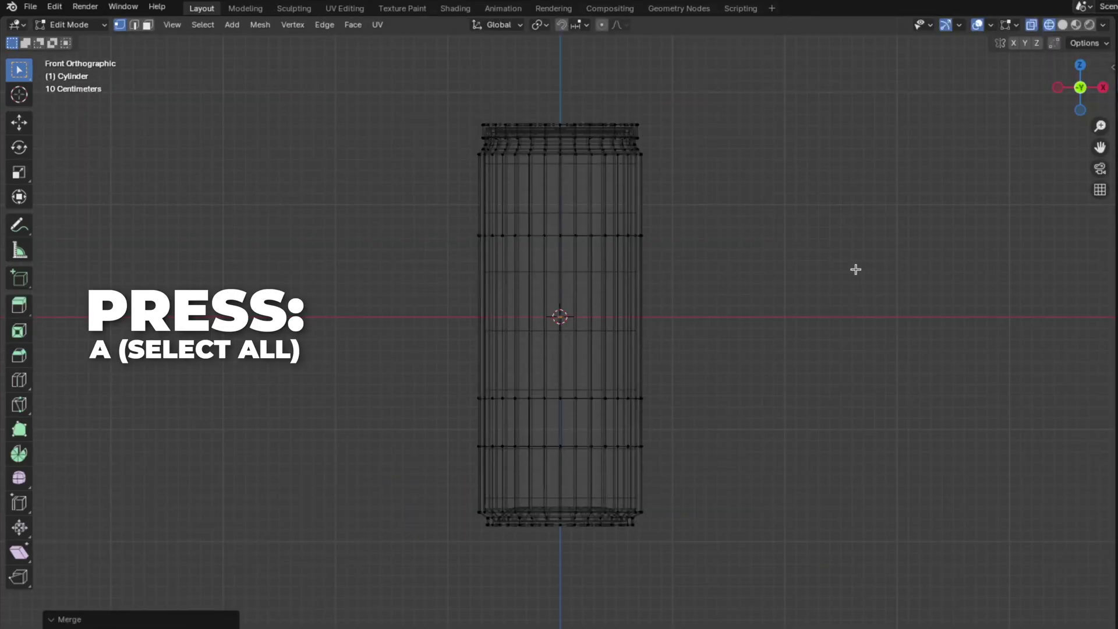
Select the whole cylinder mesh and shrink it along its normals by about 0.01 m to fit closely around the can.
{"action": "key", "text": "a"}
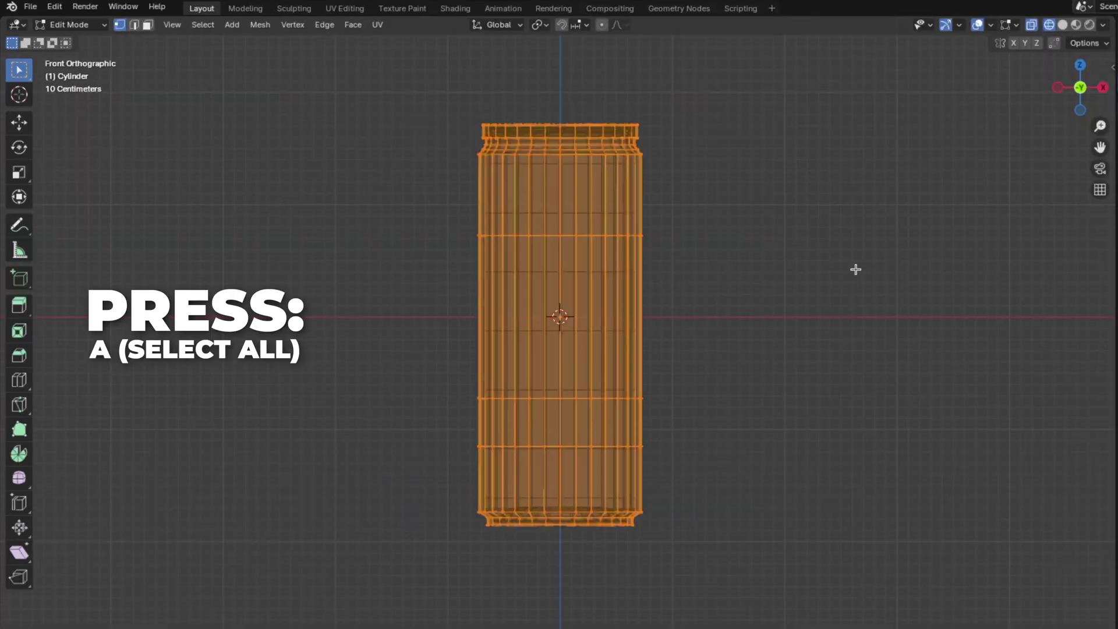
{"action": "key", "text": "alt+s"}
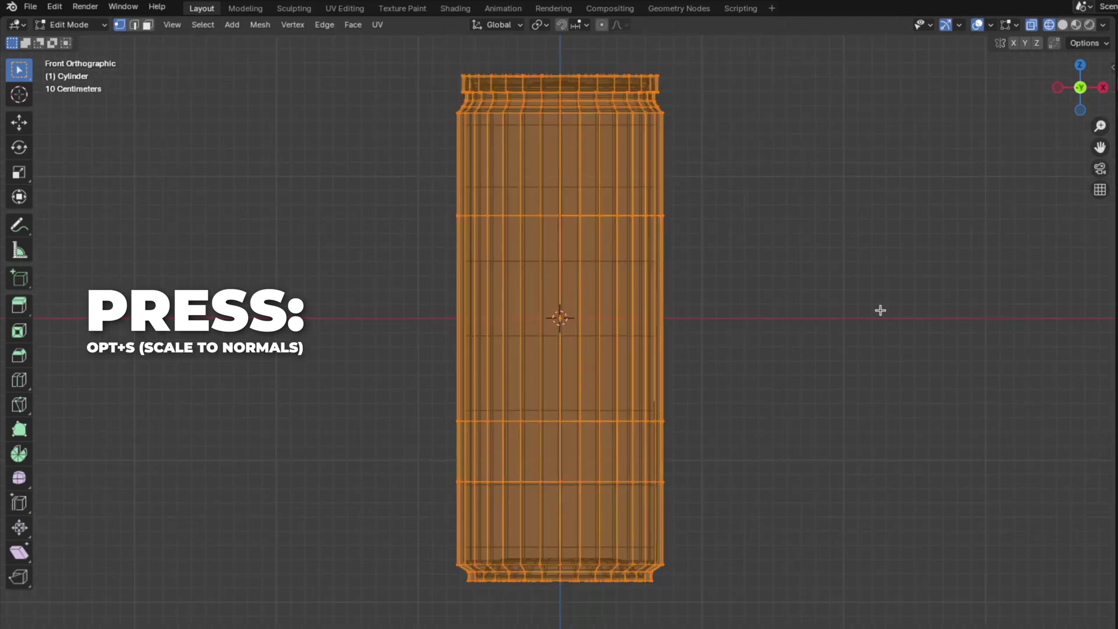
{"action": "key", "text": "alt+s"}
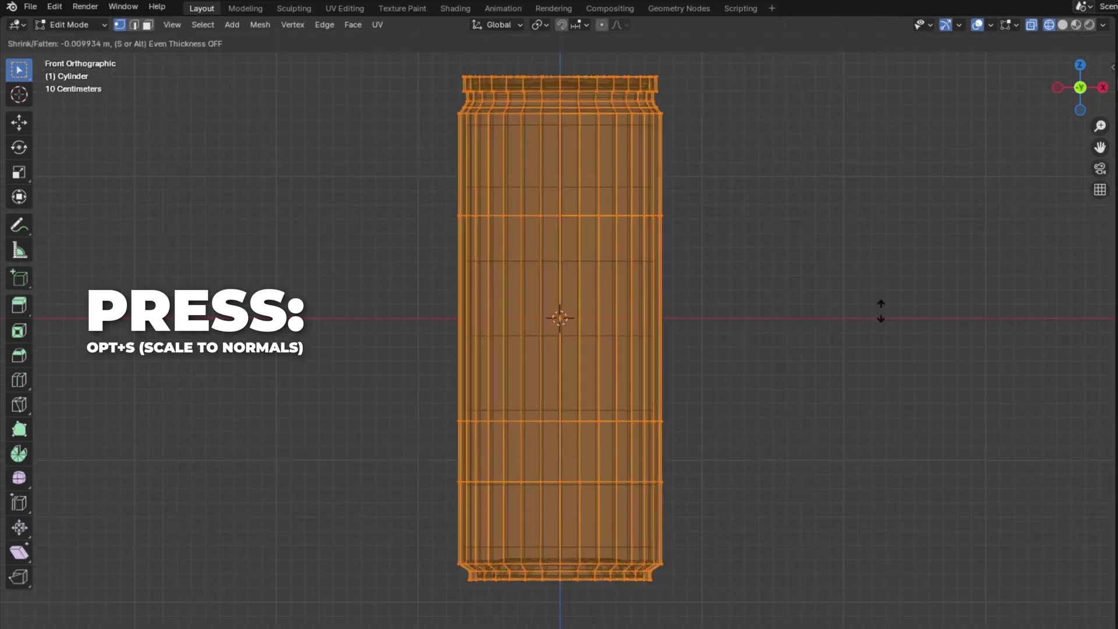
{"action": "left_click", "coordinate": [881, 311]}
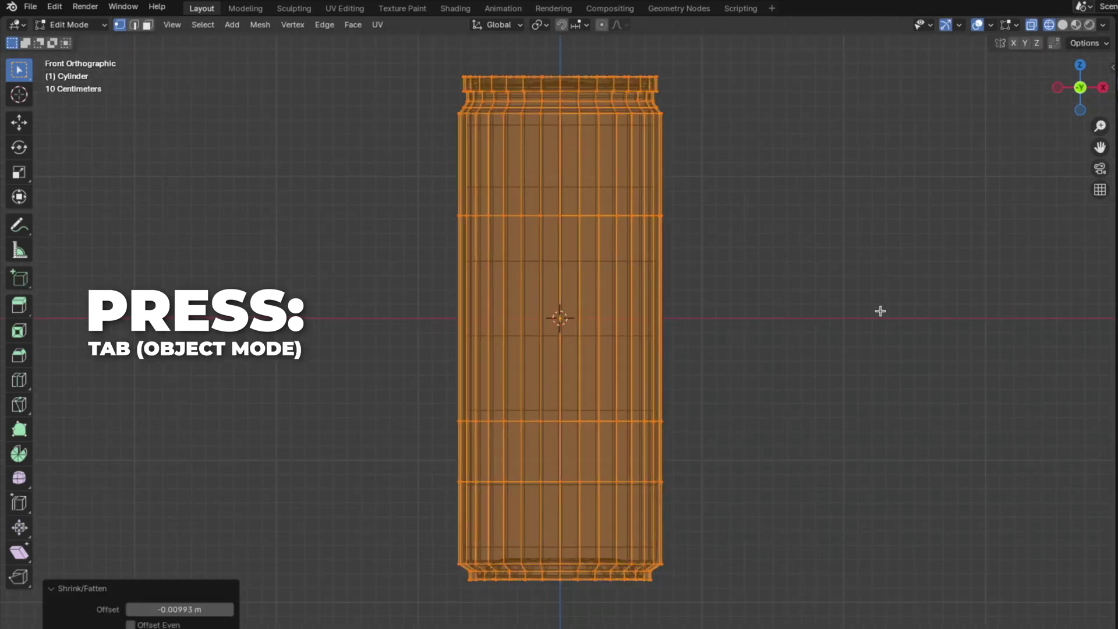
Return to Object Mode and rename the cylinder to COLLISION.
{"action": "key", "text": "Tab"}
{"action": "key", "text": "F2"}
{"action": "type", "text": "COLL"}
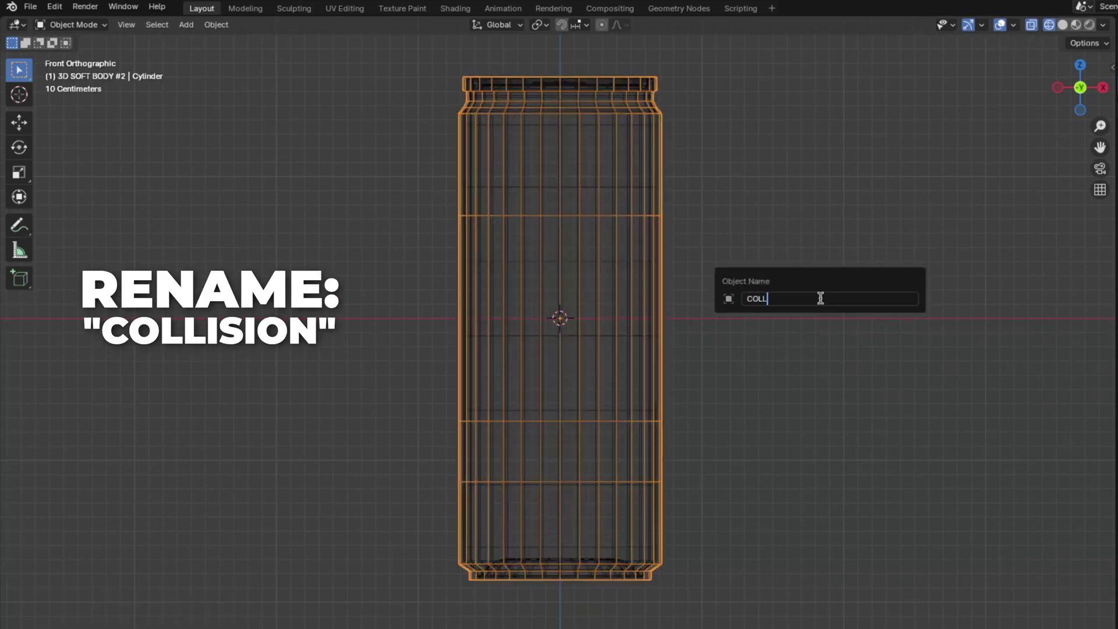
{"action": "key", "text": "Return"}
Set the viewport back to Solid shading and enlarge the outliner to show all scene objects.
{"action": "key", "text": "z"}
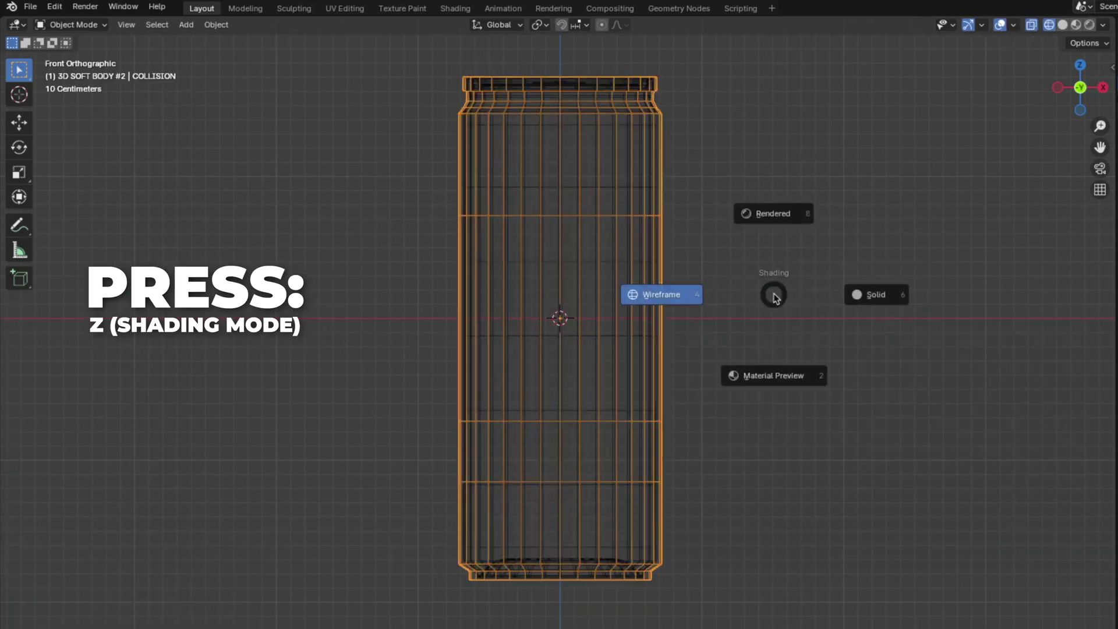
{"action": "left_click", "coordinate": [849, 304]}
{"action": "scroll", "coordinate": [702, 282], "scroll_direction": "down", "scroll_amount": 5}
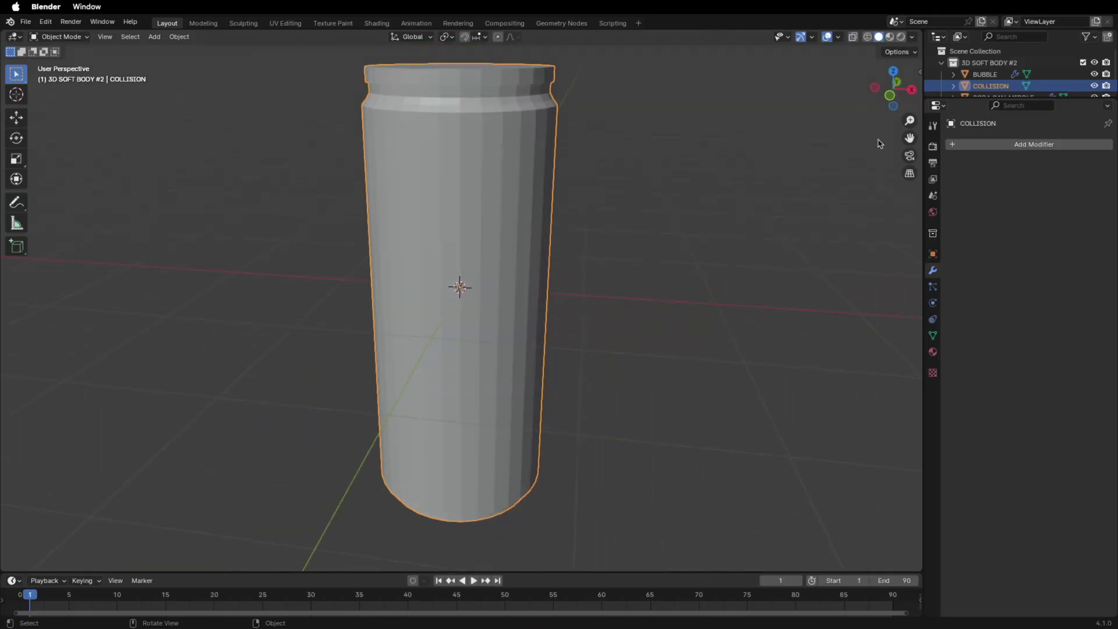
{"action": "left_click_drag", "start_coordinate": [910, 120], "coordinate": [910, 139]}
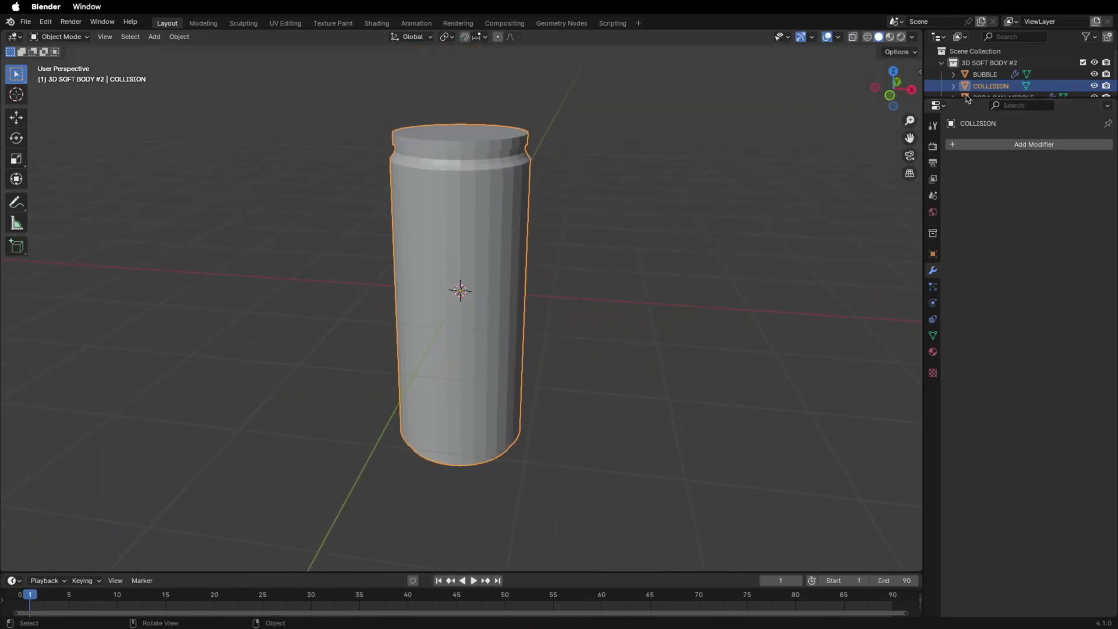
{"action": "left_click_drag", "start_coordinate": [965, 97], "coordinate": [965, 109]}
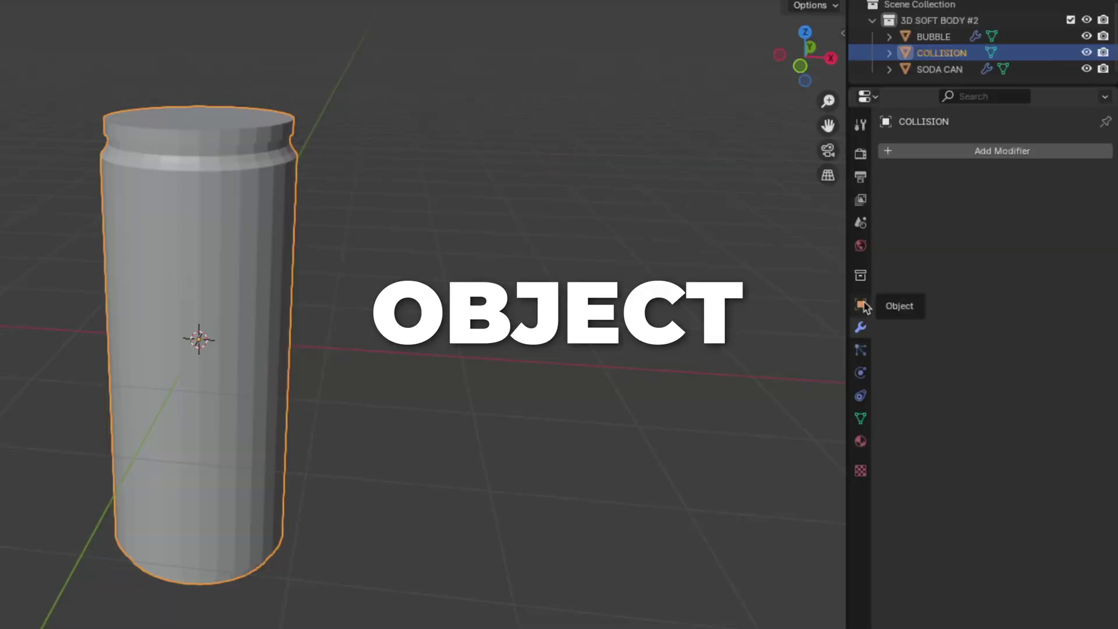
Set the COLLISION object's viewport Display As to Wire and assign J as the shortcut for that setting.
{"action": "left_click", "coordinate": [862, 305]}
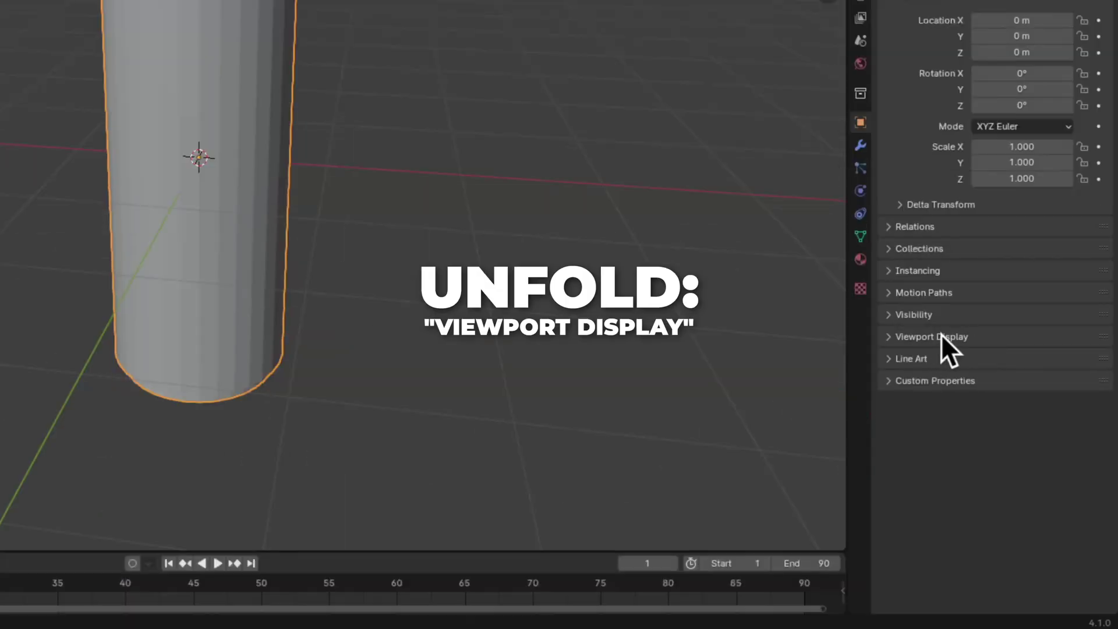
{"action": "left_click", "coordinate": [941, 337]}
{"action": "left_click", "coordinate": [1002, 507]}
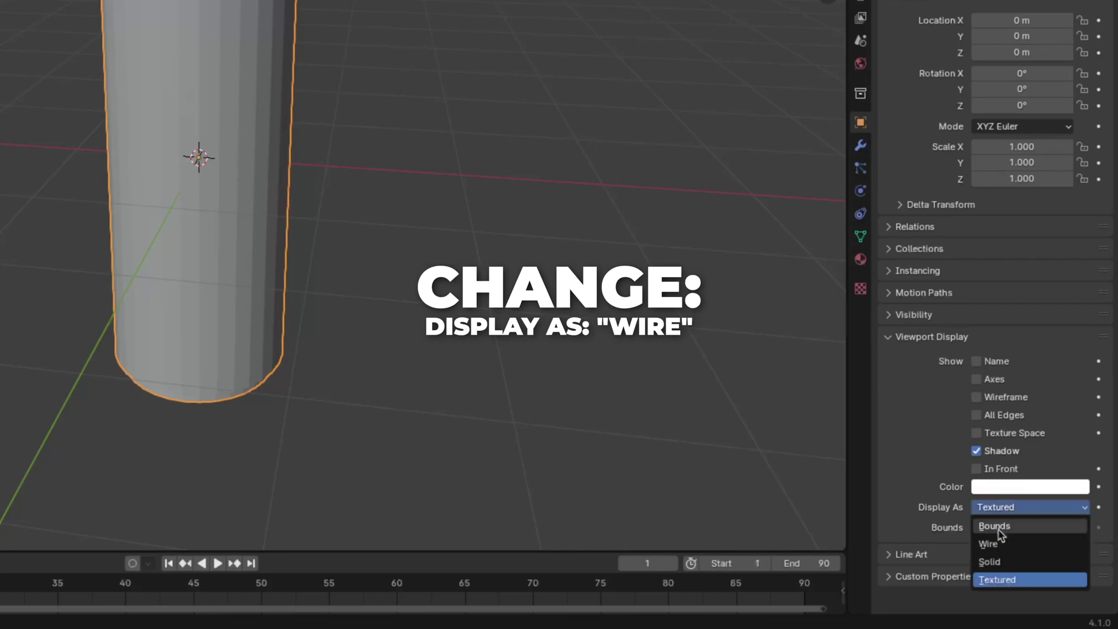
{"action": "left_click", "coordinate": [996, 545]}
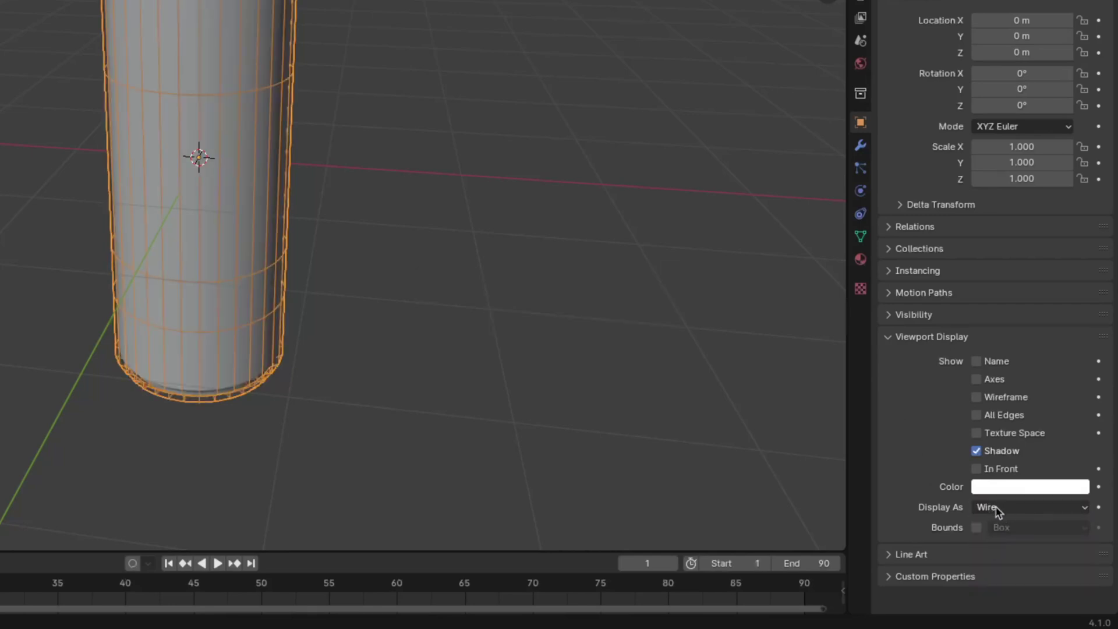
{"action": "right_click", "coordinate": [996, 508]}
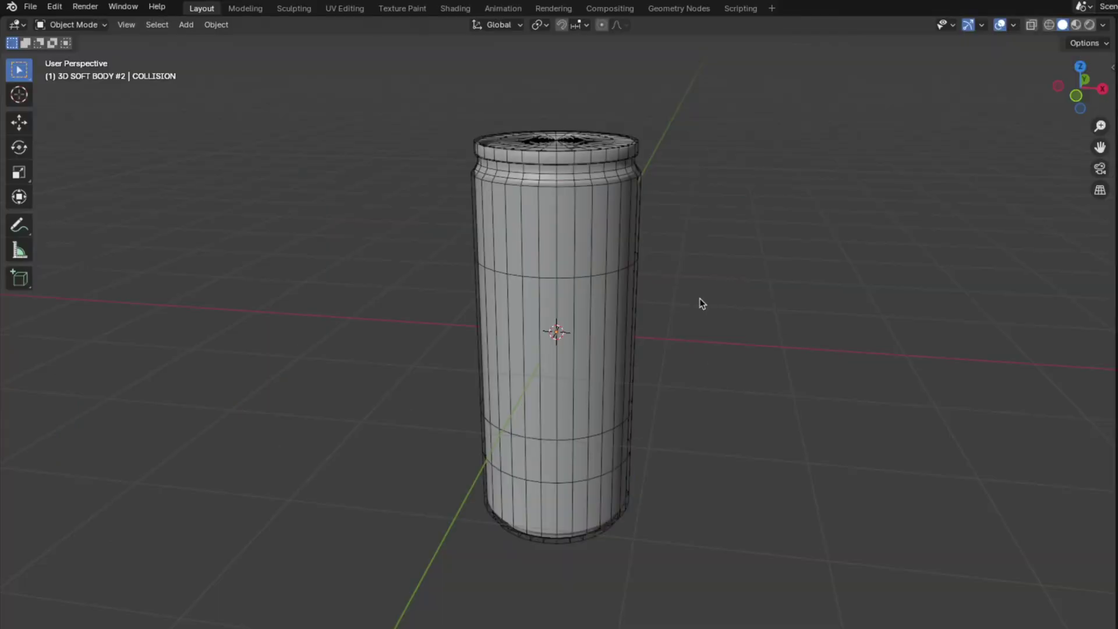
{"action": "key", "text": "j"}
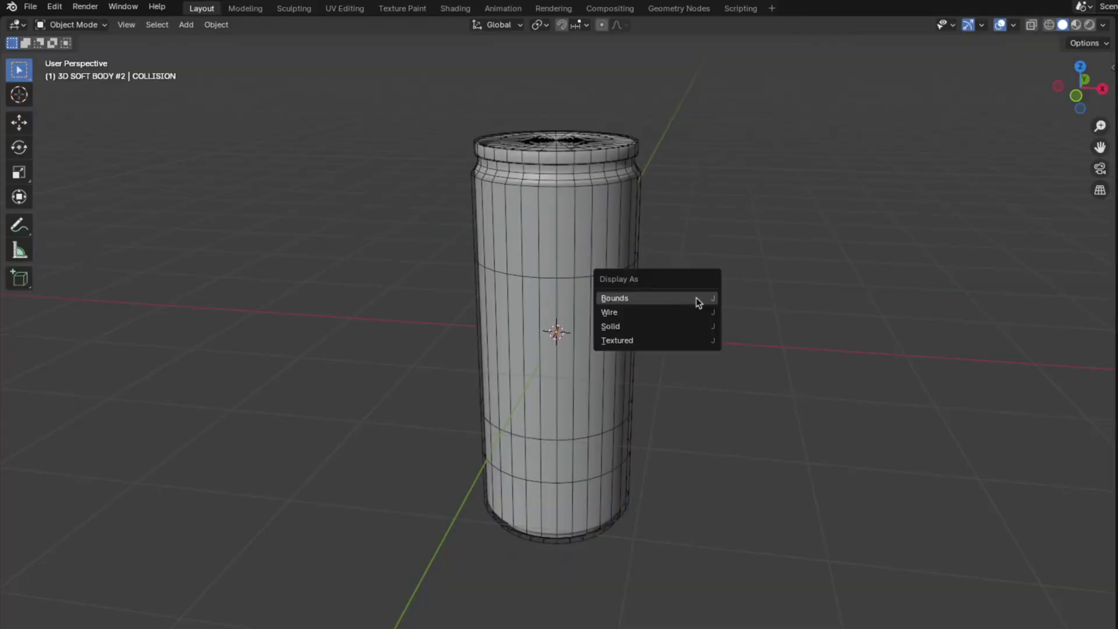
Parent the COLLISION object to SODA CAN using the Object option.
{"action": "left_click", "coordinate": [641, 184]}
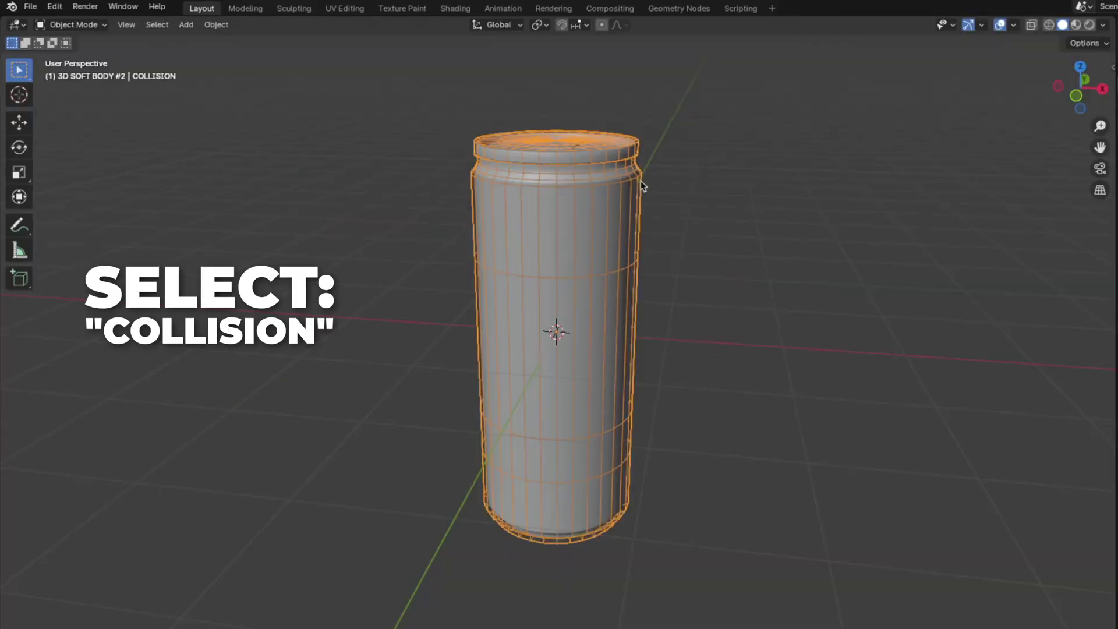
{"action": "left_click", "coordinate": [612, 208], "text": "shift"}
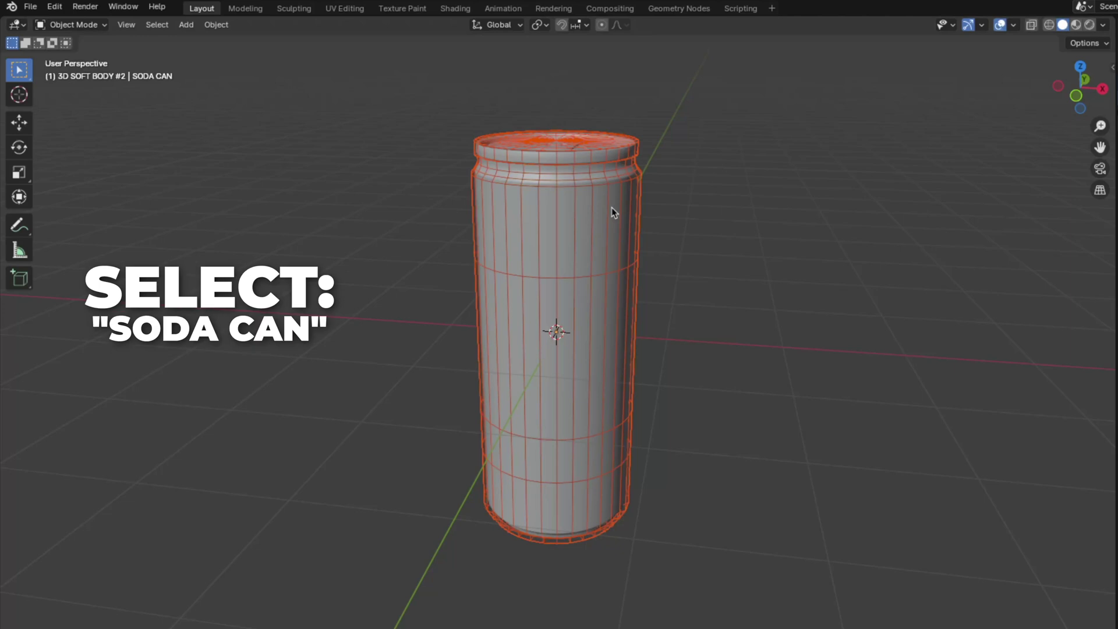
{"action": "key", "text": "ctrl+p"}
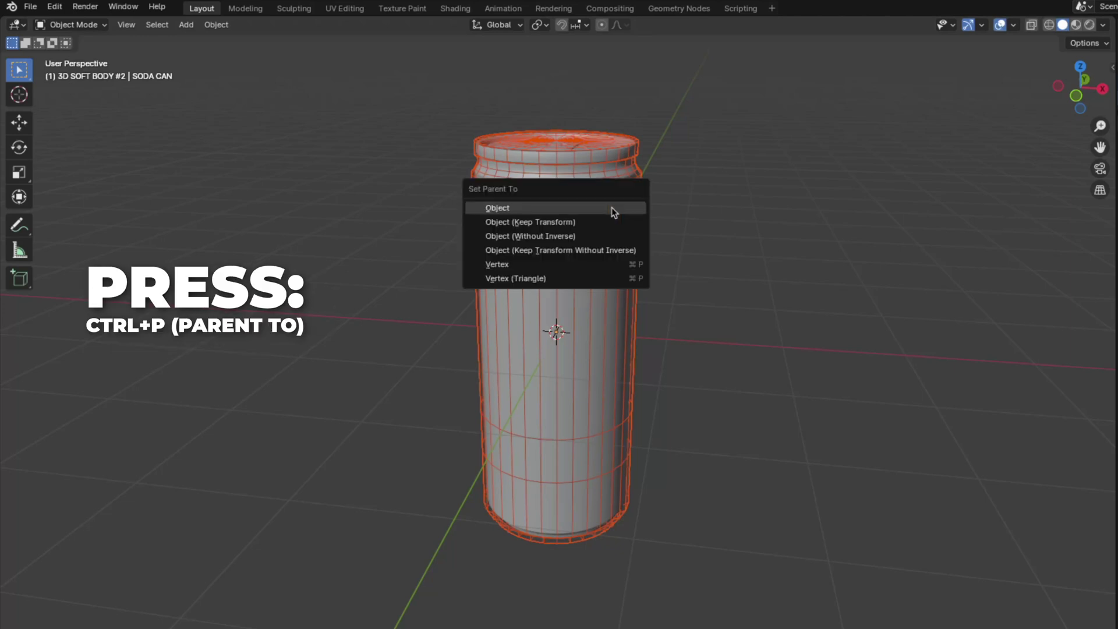
{"action": "left_click", "coordinate": [505, 209]}
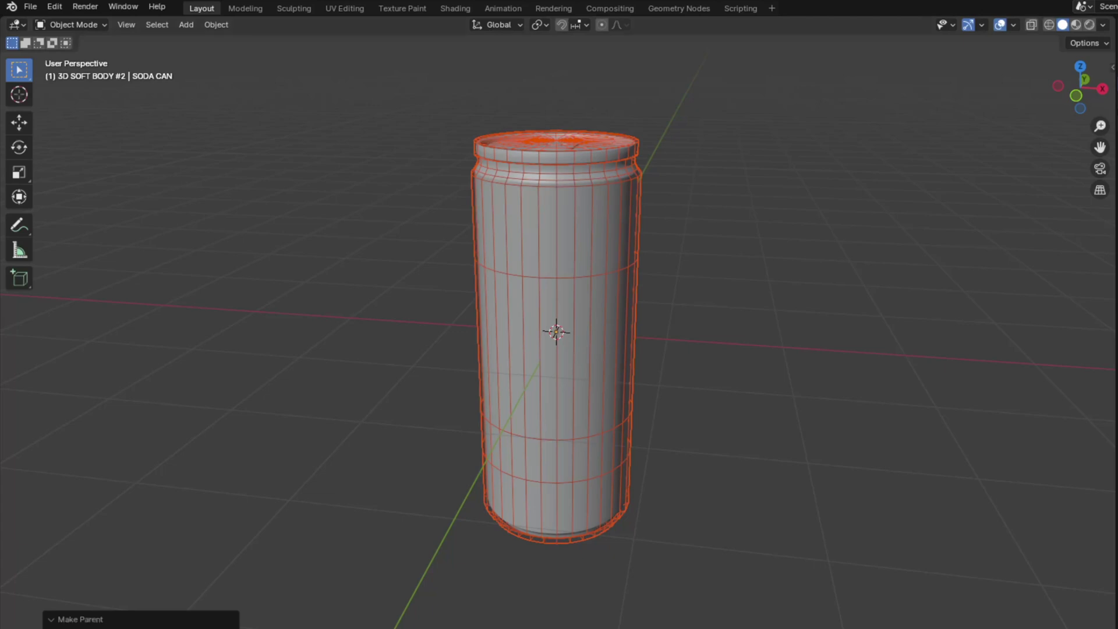
Select only the soda can and test-move it to check that the collision cage follows.
{"action": "left_click", "coordinate": [556, 378]}
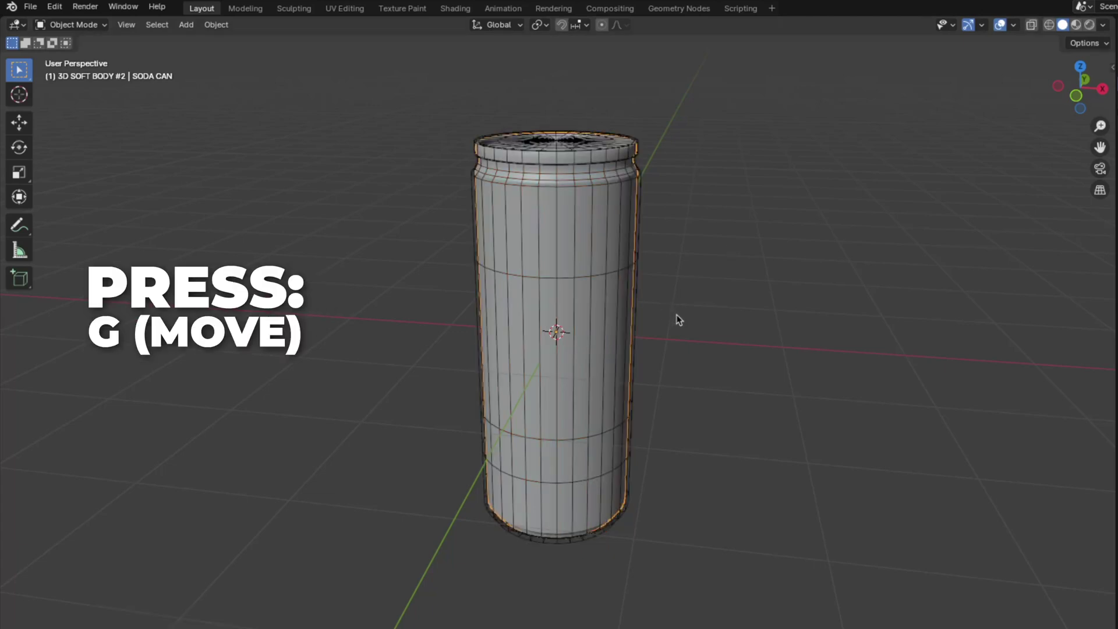
{"action": "key", "text": "g"}
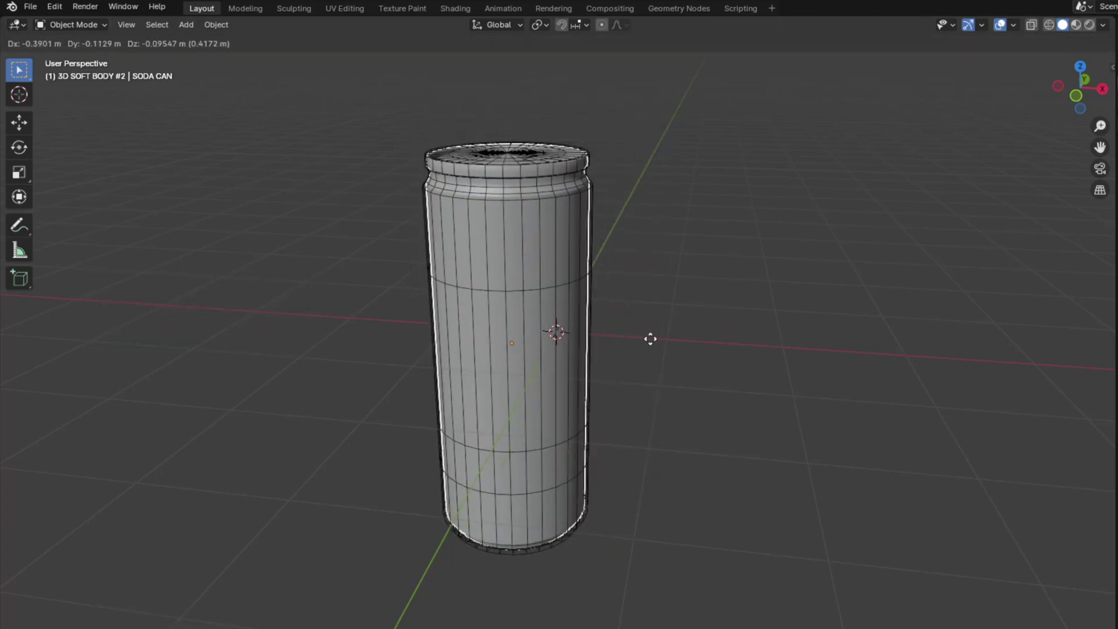
{"action": "left_click", "coordinate": [690, 306]}
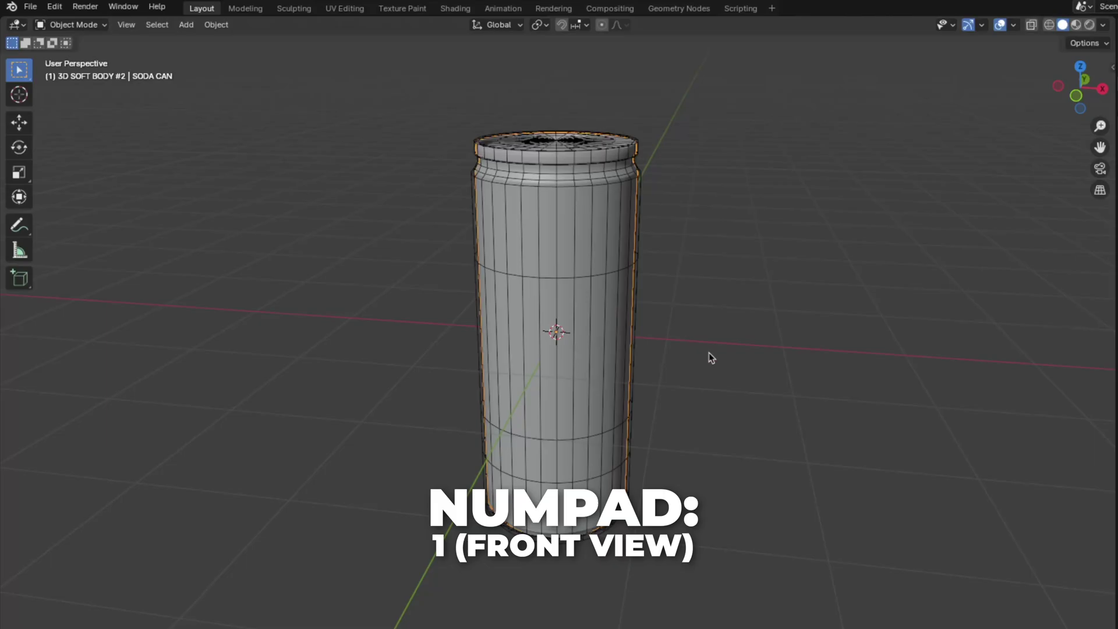
In front view, set the soda can's rotation to X -17.6°, Y 0.78° and Z 11.6°.
{"action": "key", "text": "KP_1"}
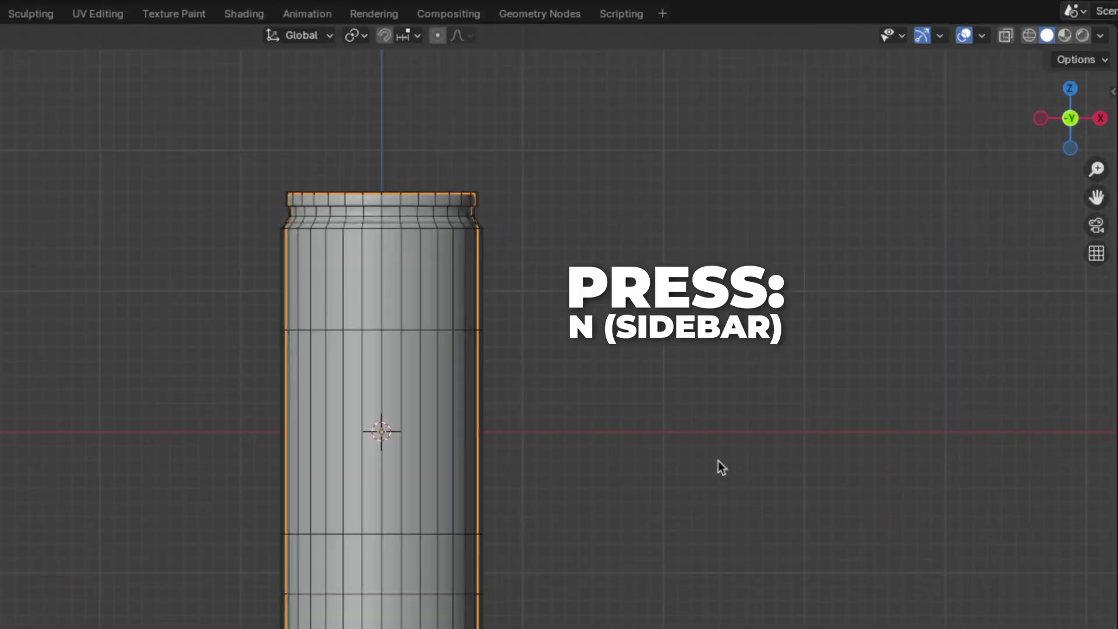
{"action": "key", "text": "n"}
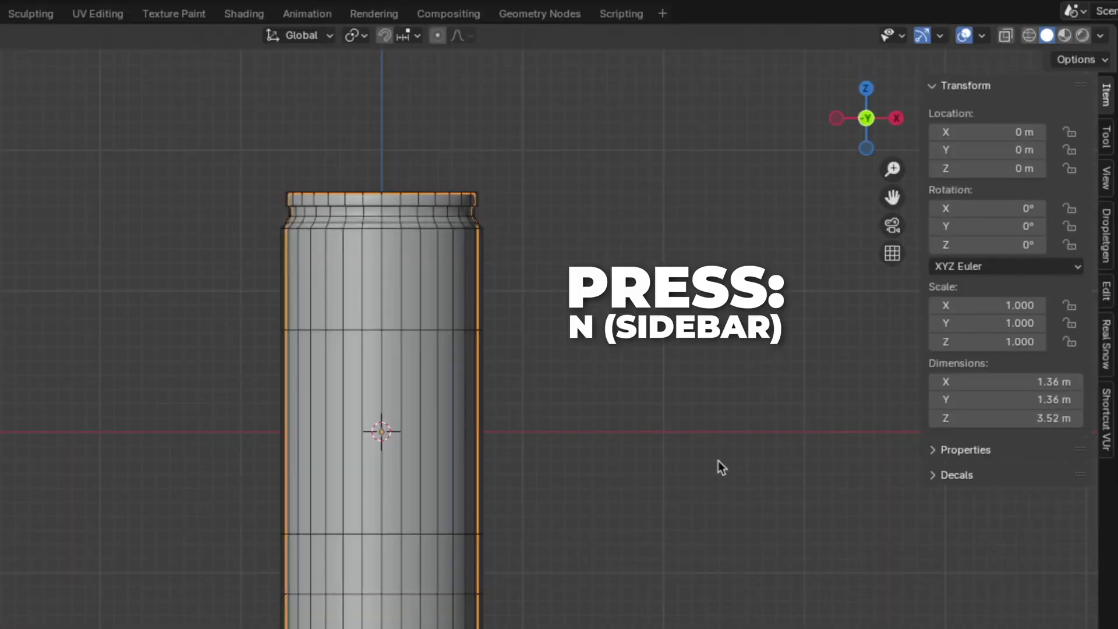
{"action": "left_click", "coordinate": [1007, 209]}
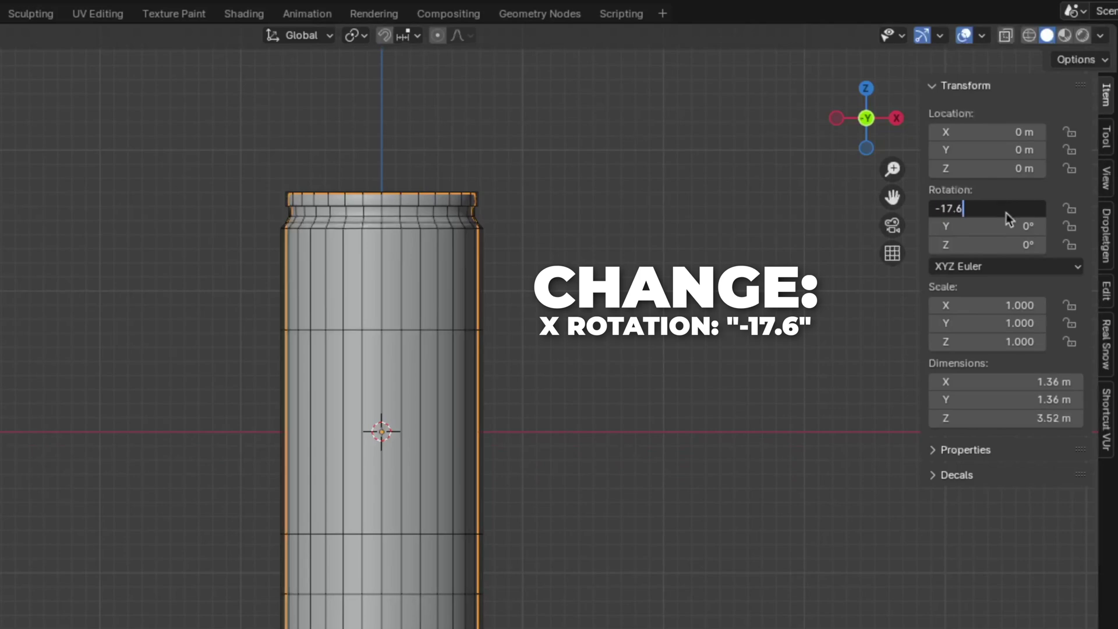
{"action": "left_click", "coordinate": [1003, 226]}
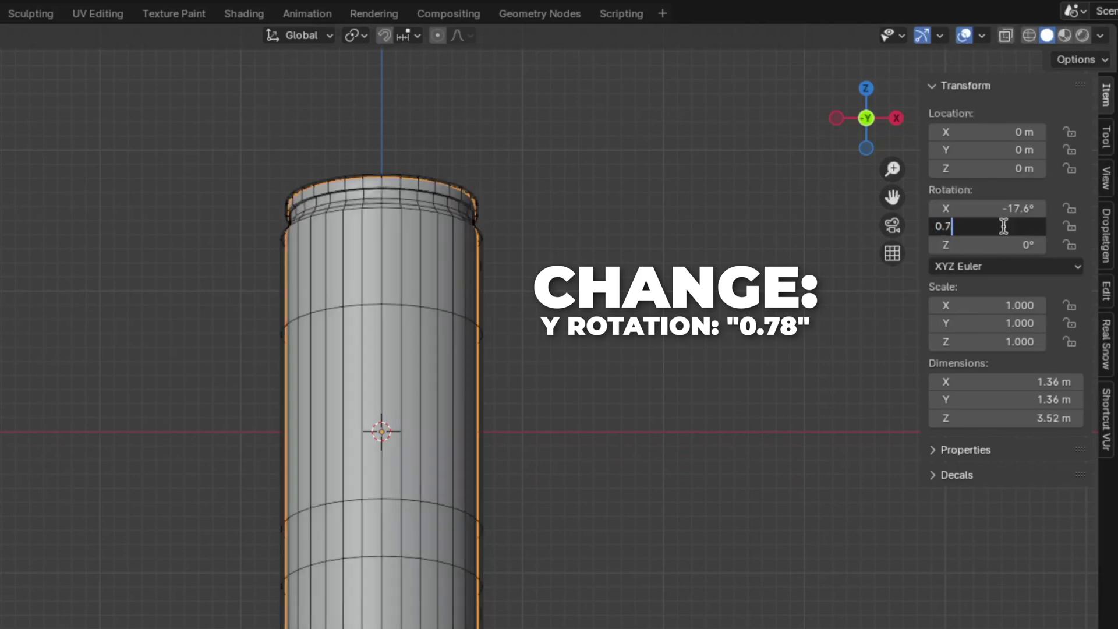
{"action": "key", "text": "Return"}
{"action": "left_click", "coordinate": [1000, 243]}
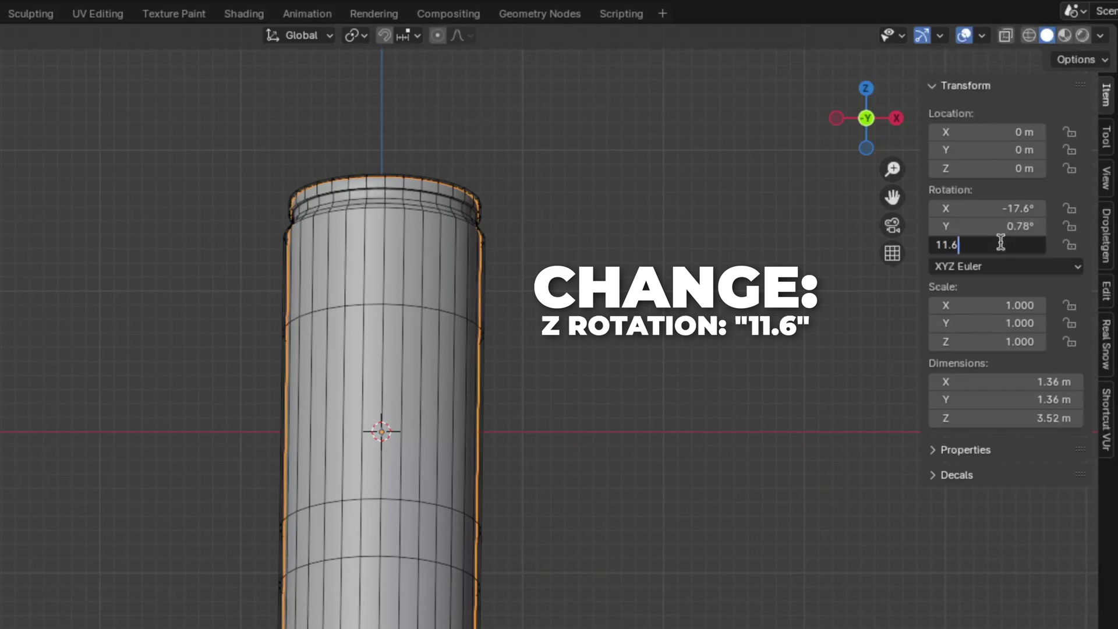
{"action": "key", "text": "Return"}
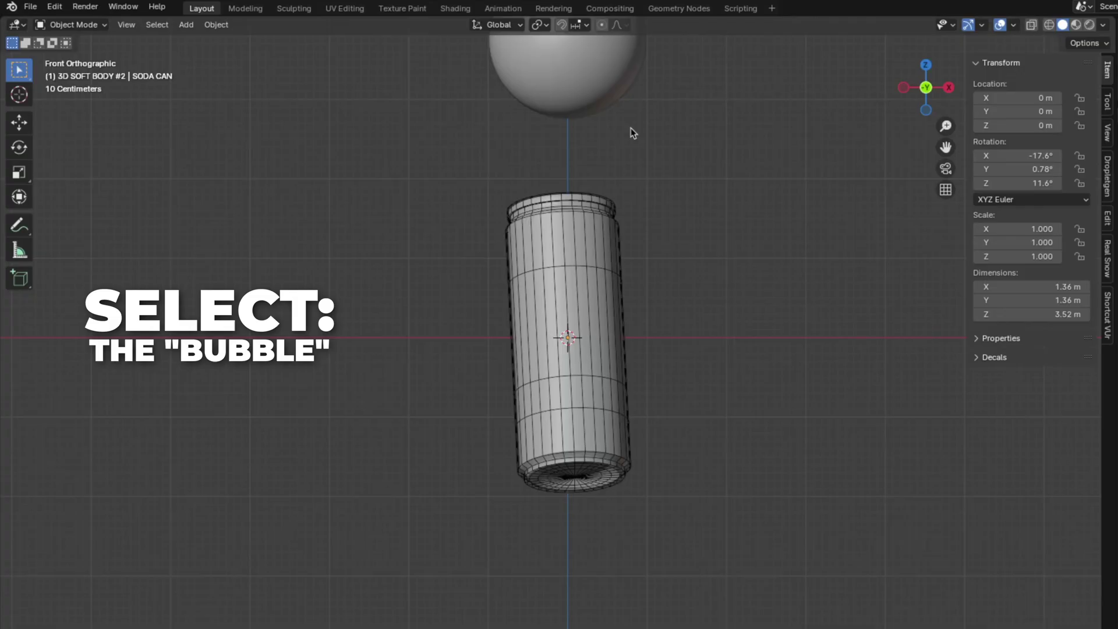
Select the BUBBLE sphere above the can and scale it to 0.8.
{"action": "left_click", "coordinate": [601, 83]}
{"action": "type", "text": "s0.8"}
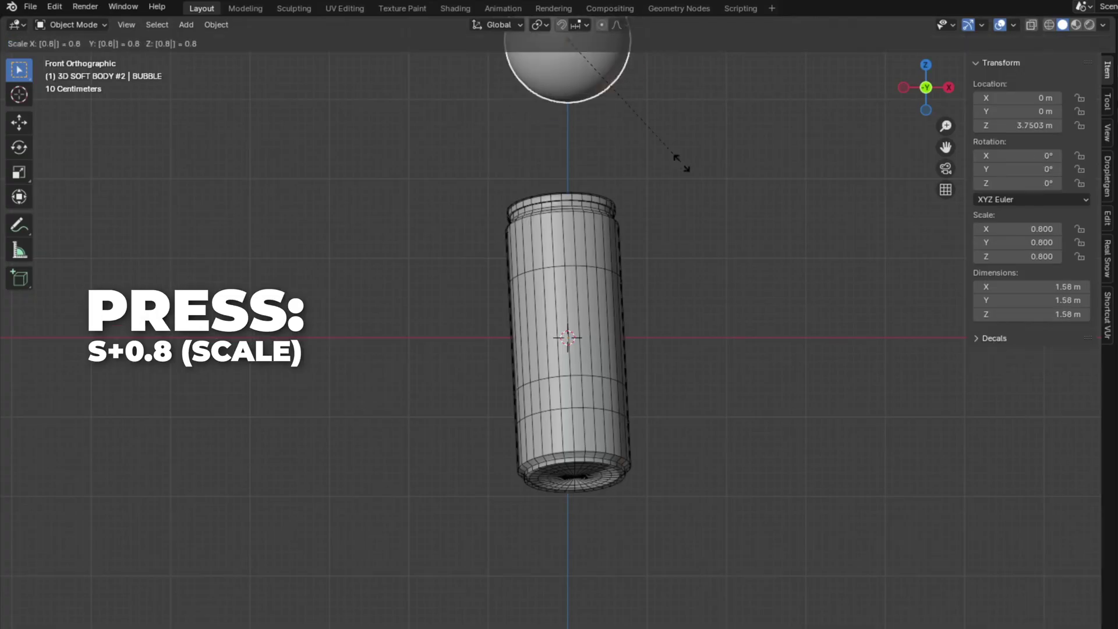
{"action": "key", "text": "Return"}
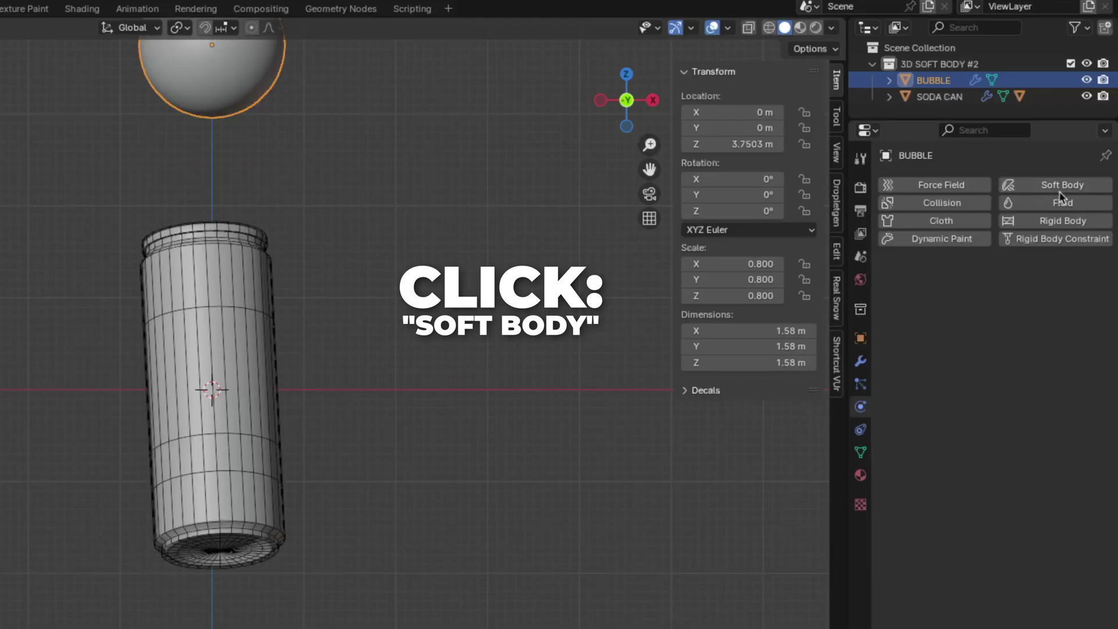
Add Soft Body physics to the bubble, play the animation and disable the Goal option.
{"action": "left_click", "coordinate": [1059, 186]}
{"action": "key", "text": "space"}
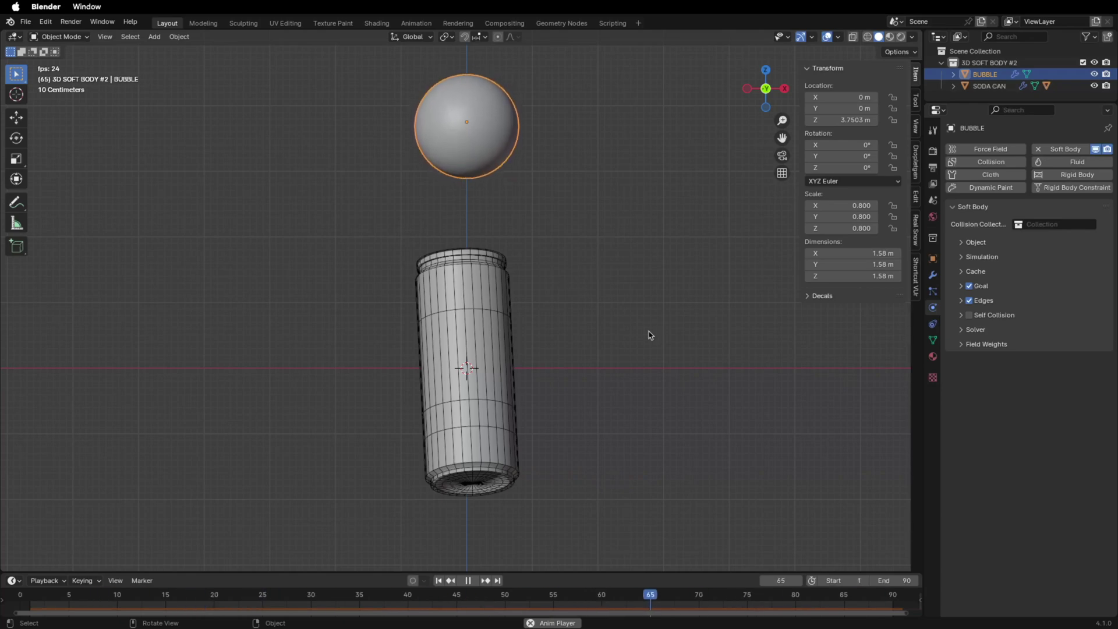
{"action": "left_click", "coordinate": [911, 377]}
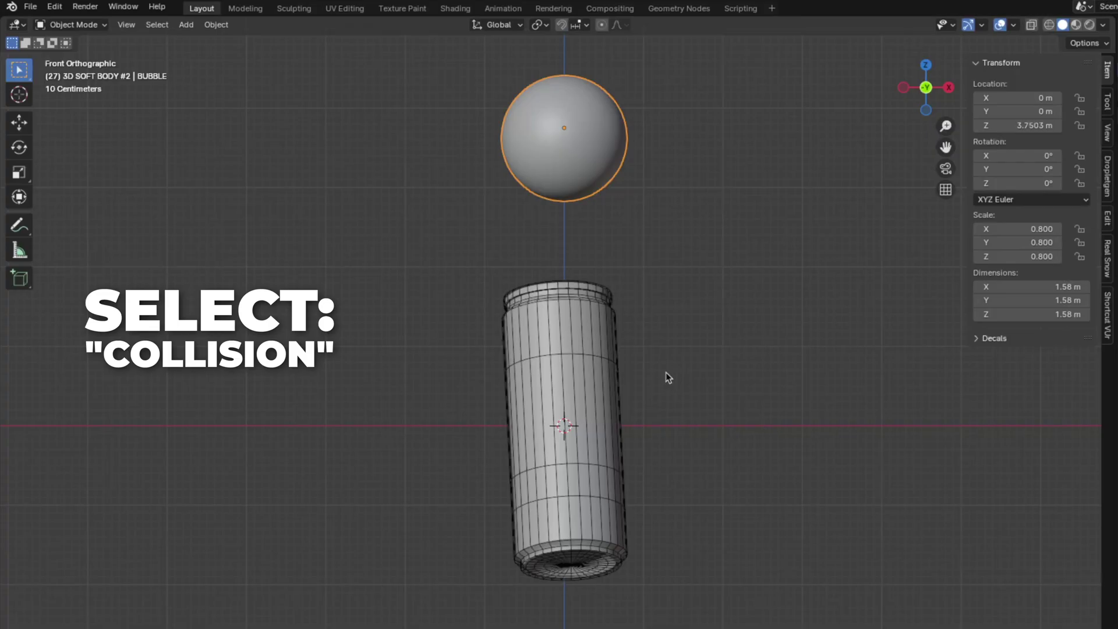
Select the COLLISION cage around the can and add Collision physics to it.
{"action": "left_click", "coordinate": [618, 359]}
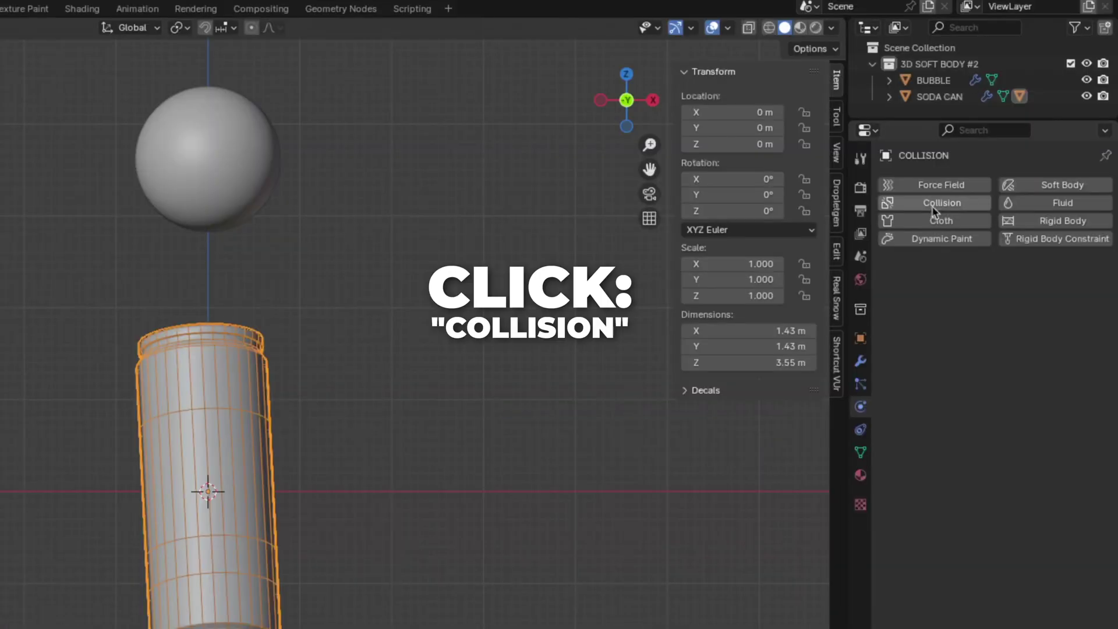
{"action": "left_click", "coordinate": [934, 202]}
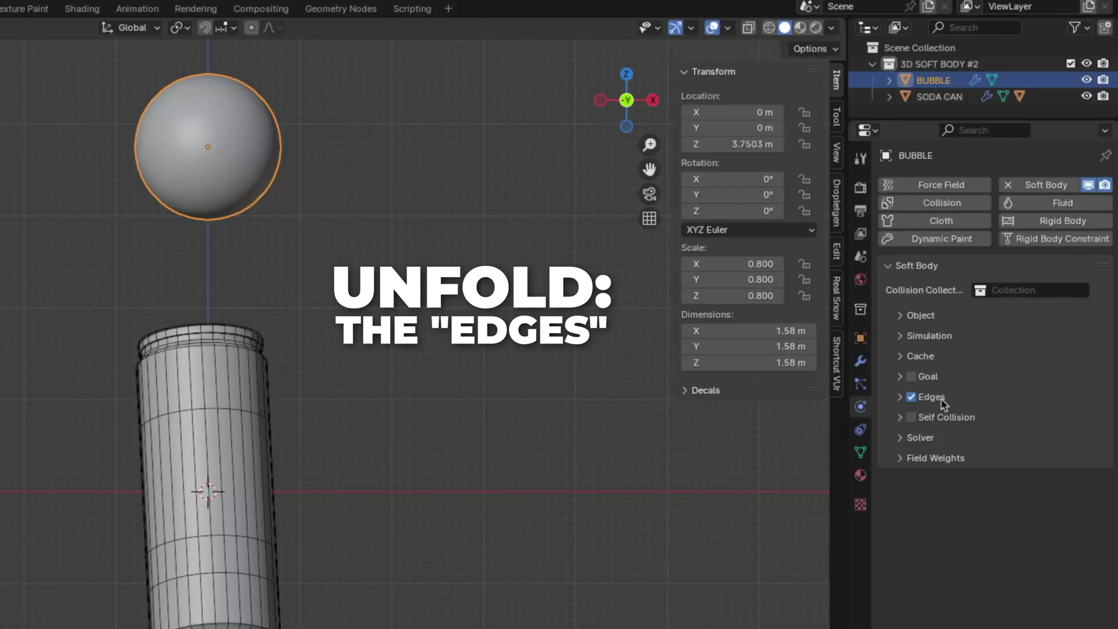
In the bubble's soft body Edges settings, enable Stiffness and set Bending to 5.
{"action": "left_click", "coordinate": [932, 397]}
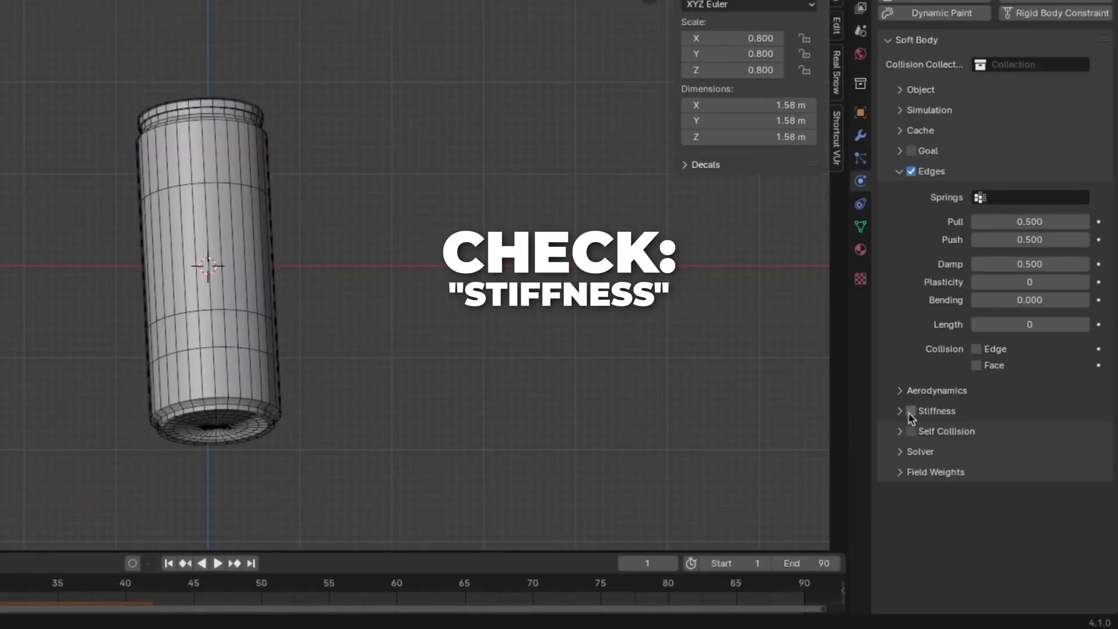
{"action": "left_click", "coordinate": [911, 411]}
{"action": "left_click", "coordinate": [1030, 300]}
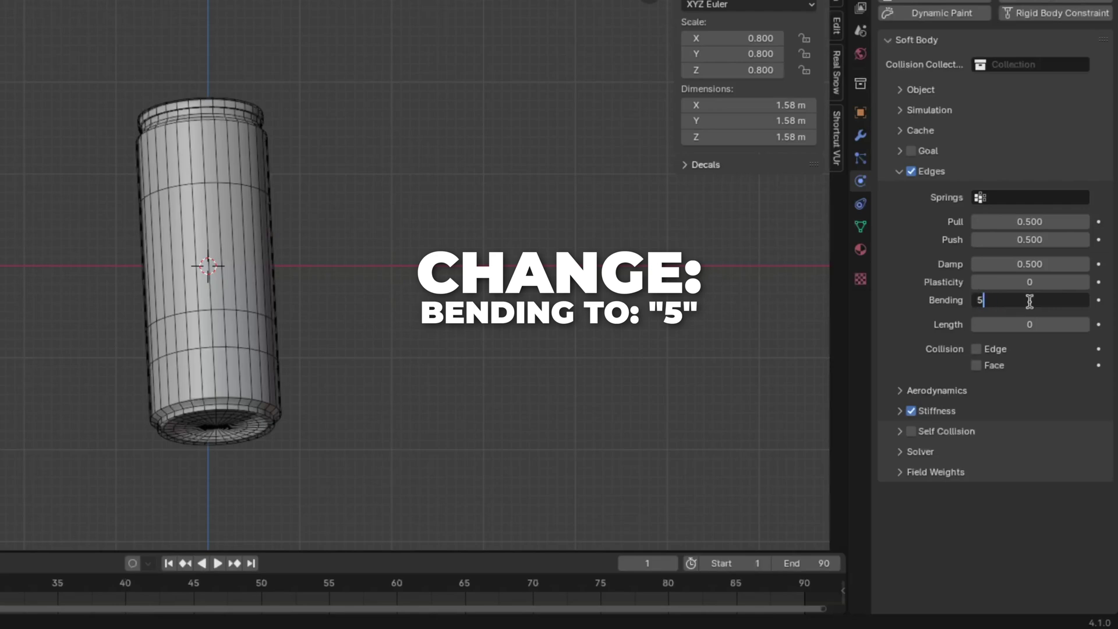
{"action": "key", "text": "Return"}
Set the bubble's soft body cache to end at frame 90 and replay the simulation.
{"action": "left_click", "coordinate": [913, 167]}
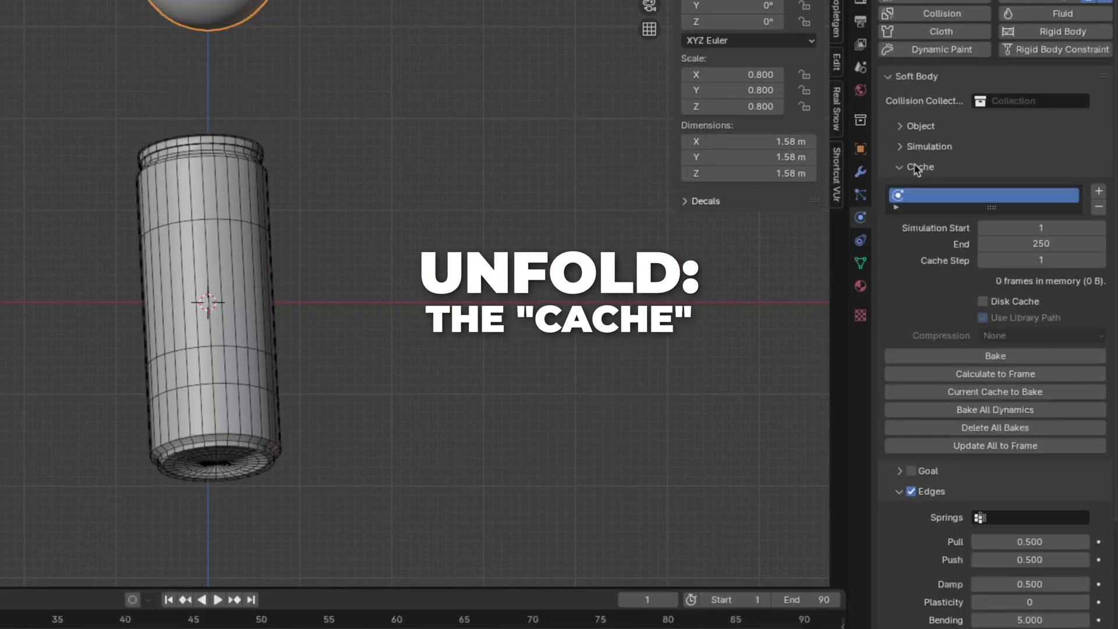
{"action": "key", "text": "Return"}
{"action": "key", "text": "space"}
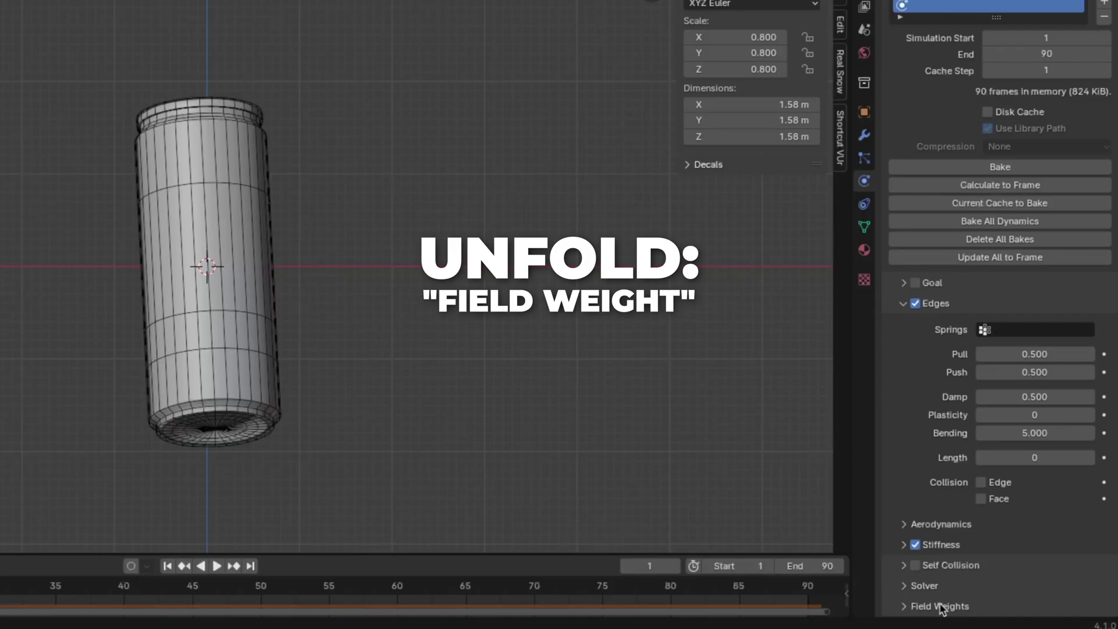
Set the Gravity field weight of the bubble's soft body to 0.
{"action": "scroll", "coordinate": [945, 573], "scroll_direction": "down", "scroll_amount": 10}
{"action": "double_click", "coordinate": [1050, 348]}
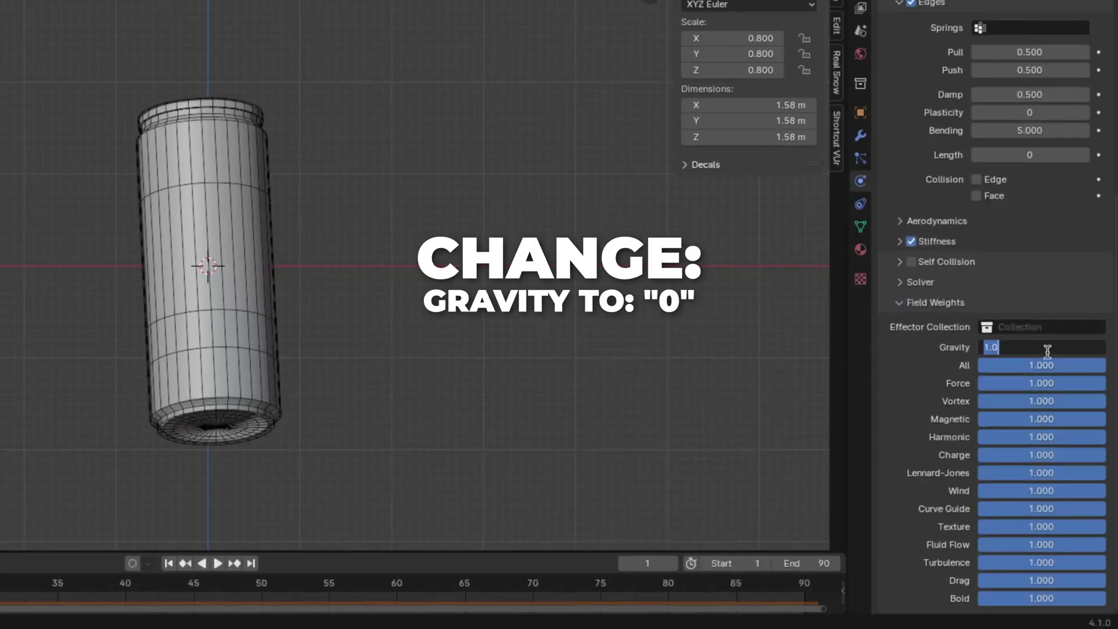
{"action": "type", "text": "0"}
{"action": "key", "text": "Return"}
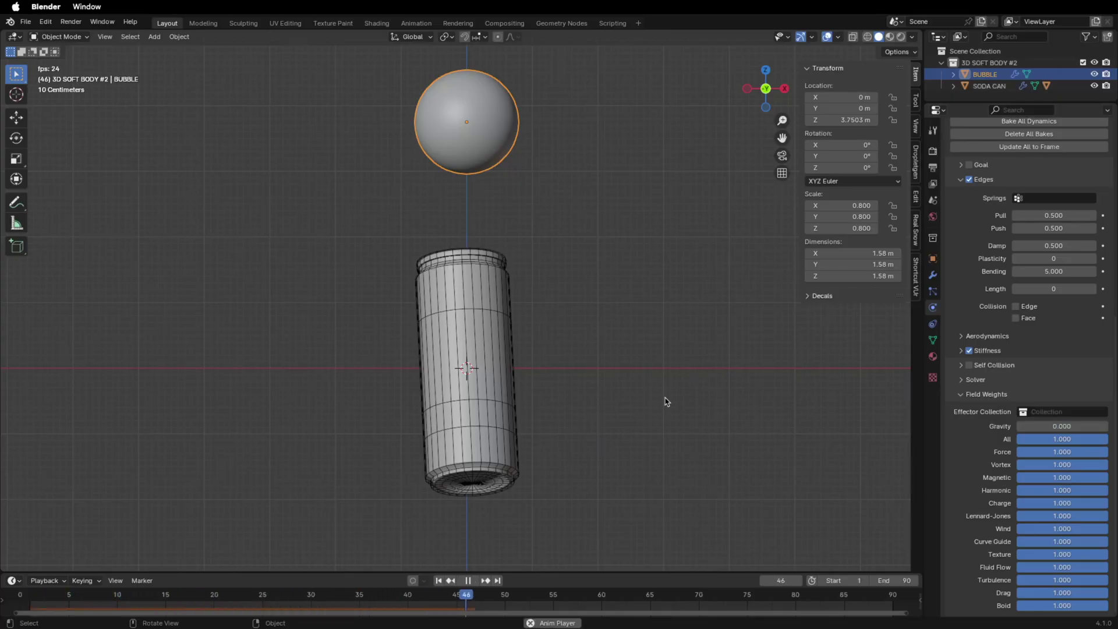
Add a Force field at the origin, scale it to 0.9 with the scale applied, and play the animation to test it.
{"action": "key", "text": "shift+a"}
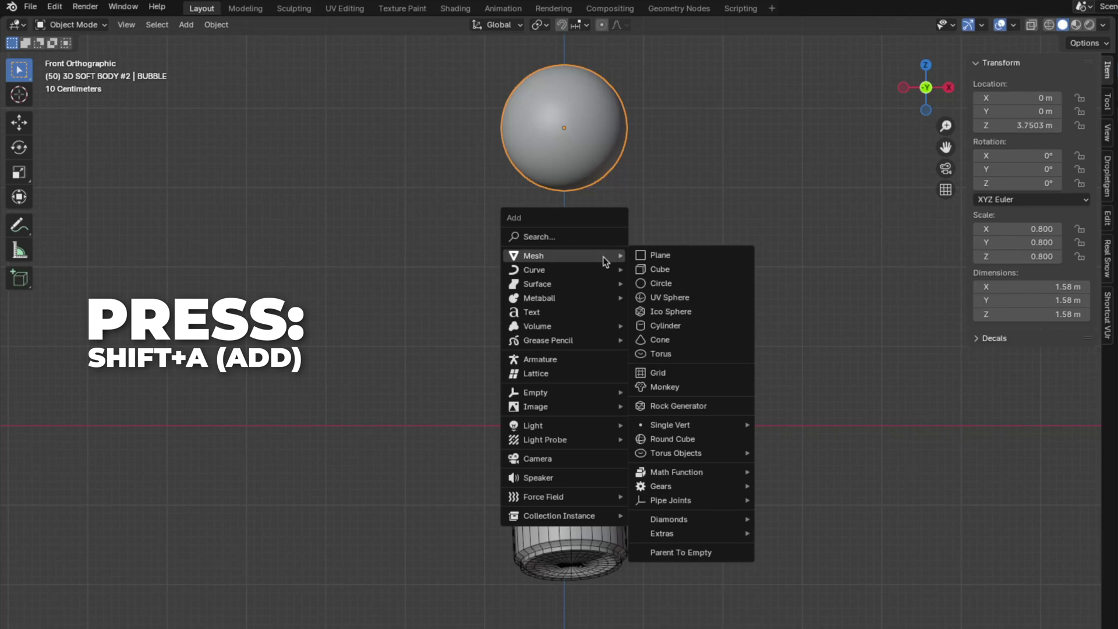
{"action": "mouse_move", "coordinate": [555, 497]}
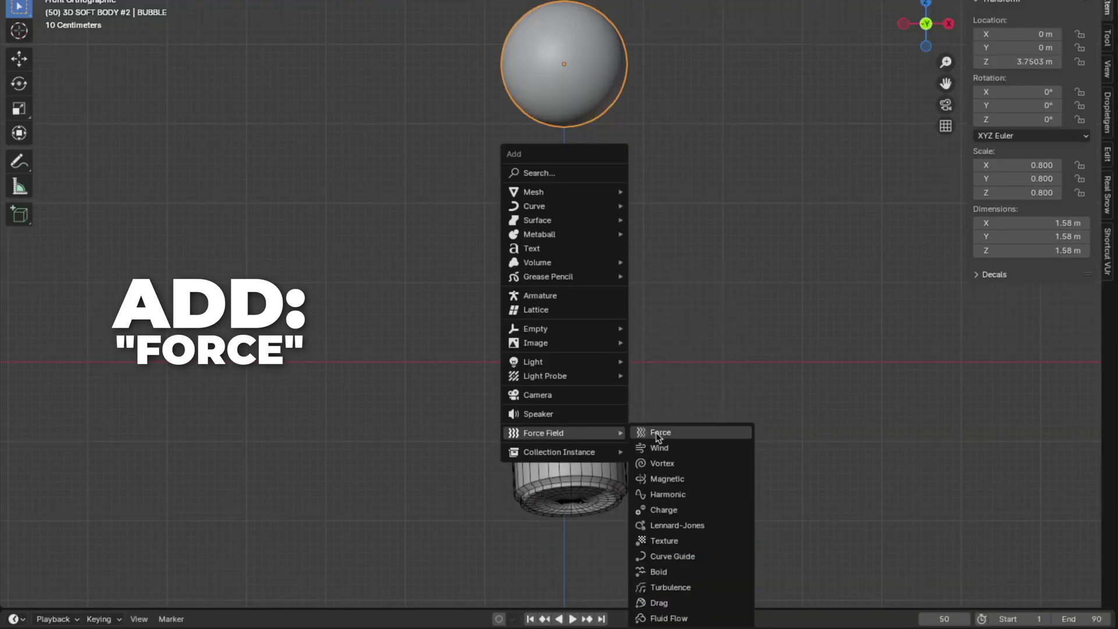
{"action": "left_click", "coordinate": [659, 434]}
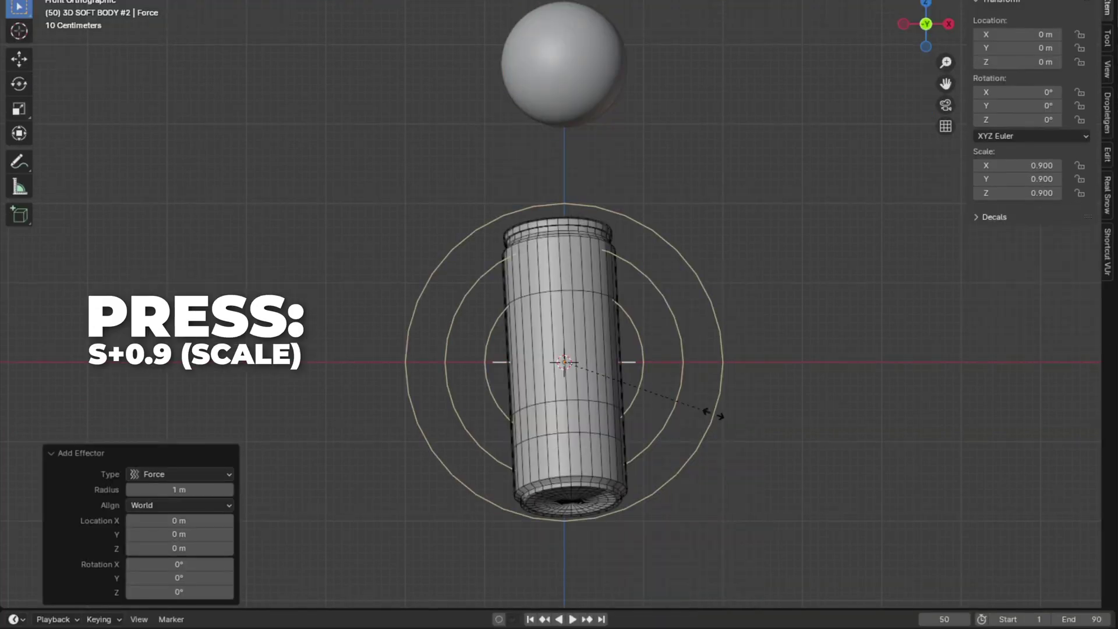
{"action": "key", "text": "Return"}
{"action": "key", "text": "ctrl+a"}
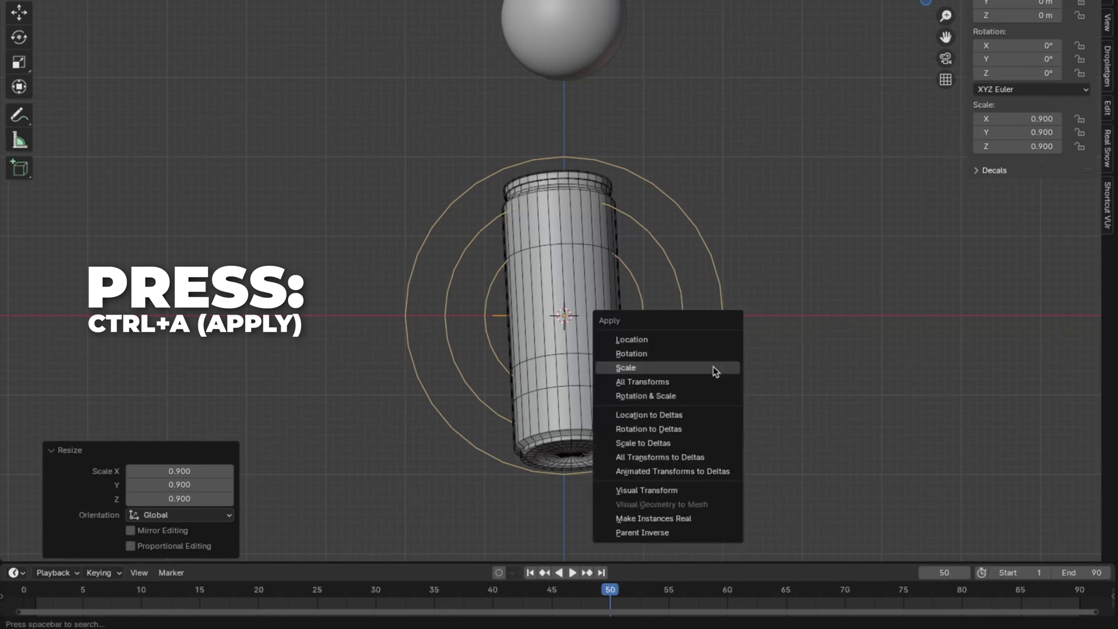
{"action": "left_click", "coordinate": [628, 368]}
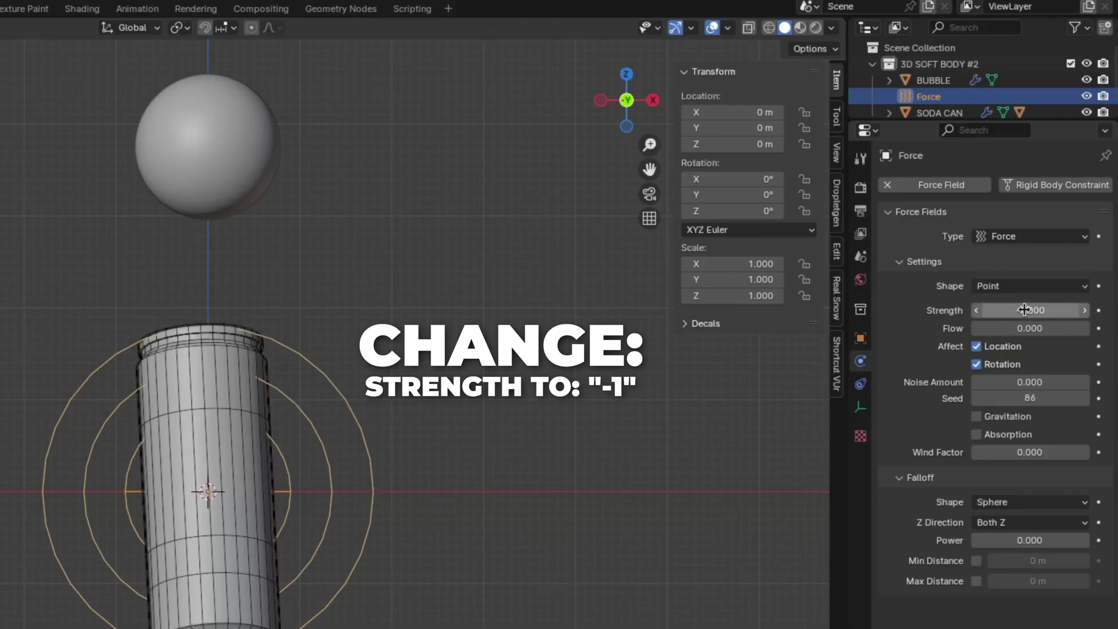
{"action": "key", "text": "space"}
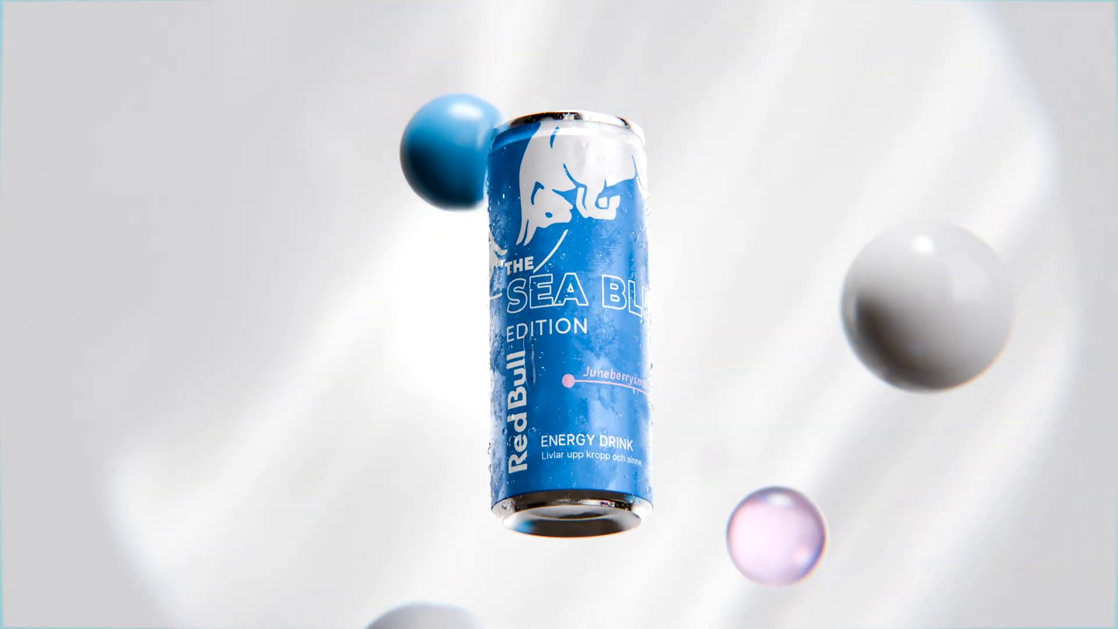
Select the BUBBLE and add Collision physics alongside its Soft Body physics.
{"action": "left_click", "coordinate": [546, 153]}
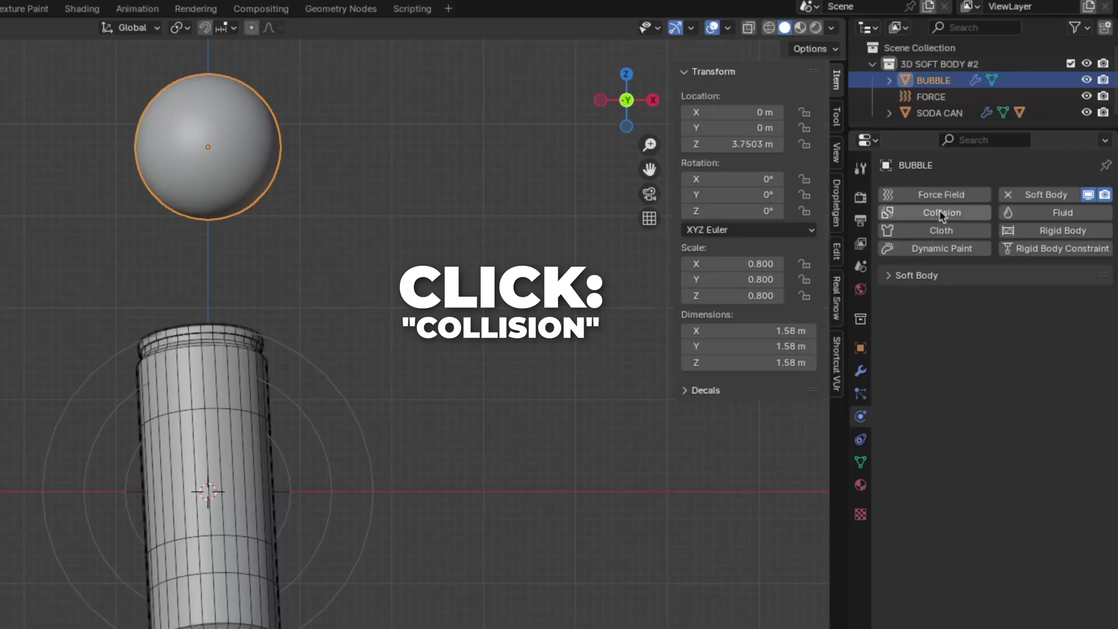
{"action": "left_click", "coordinate": [938, 213]}
{"action": "left_click", "coordinate": [1100, 276]}
{"action": "left_click_drag", "start_coordinate": [1100, 275], "coordinate": [1025, 264]}
Duplicate the bubble to the can's upper right, about X 2.56 m and Z 1.70 m, and scale the copy down to 0.48.
{"action": "key", "text": "shift+d"}
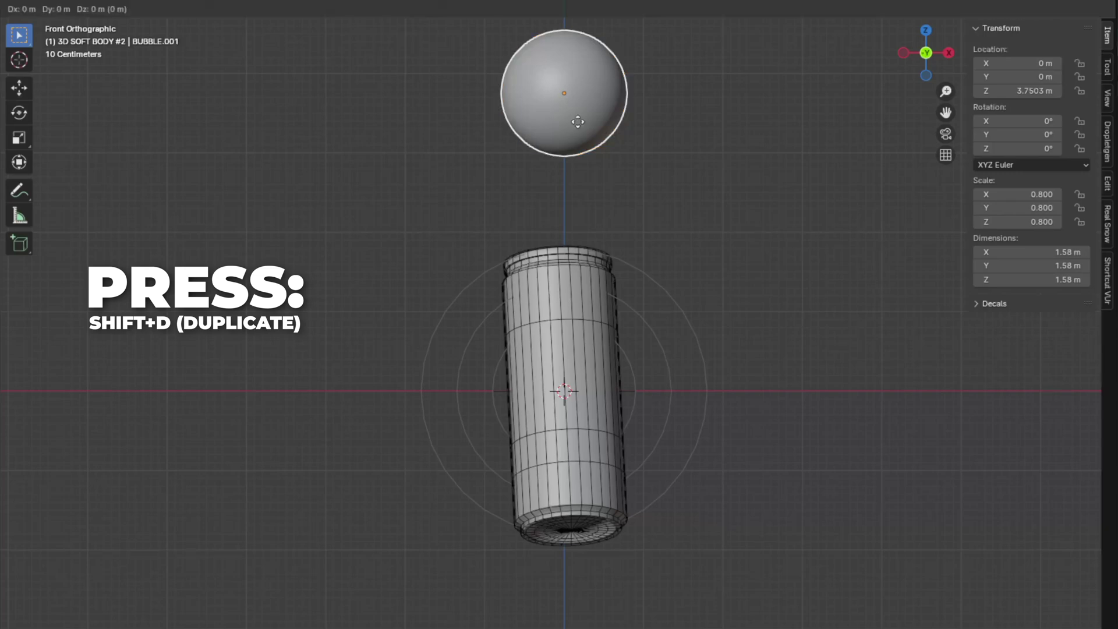
{"action": "left_click", "coordinate": [783, 289]}
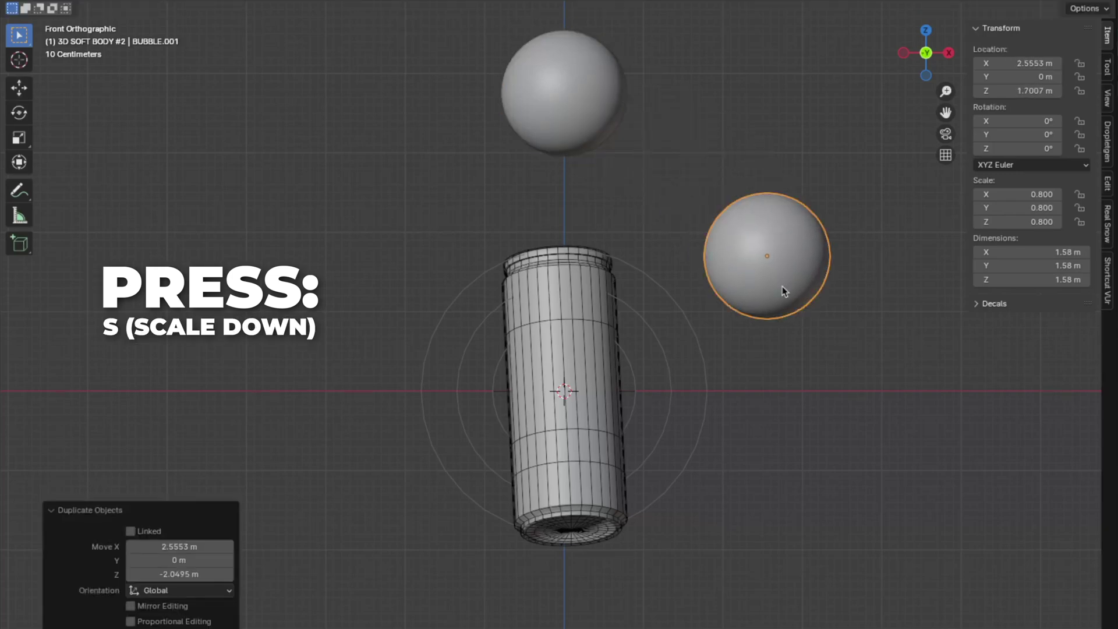
{"action": "key", "text": "s"}
{"action": "left_click", "coordinate": [785, 286]}
Duplicate the smaller bubble to the can's lower left and again to its lower right, scaling the last copy by 0.7.
{"action": "key", "text": "shift+d"}
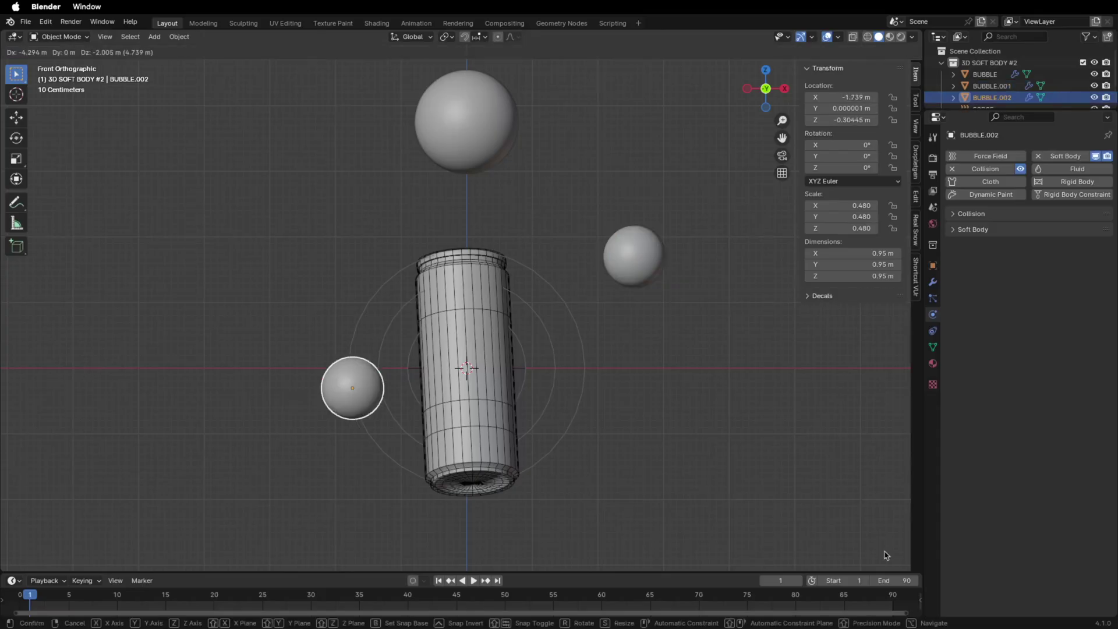
{"action": "left_click", "coordinate": [844, 568]}
{"action": "scroll", "coordinate": [466, 349], "scroll_direction": "down", "scroll_amount": 2}
{"action": "key", "text": "shift+d"}
{"action": "left_click", "coordinate": [693, 485]}
{"action": "type", "text": "s"}
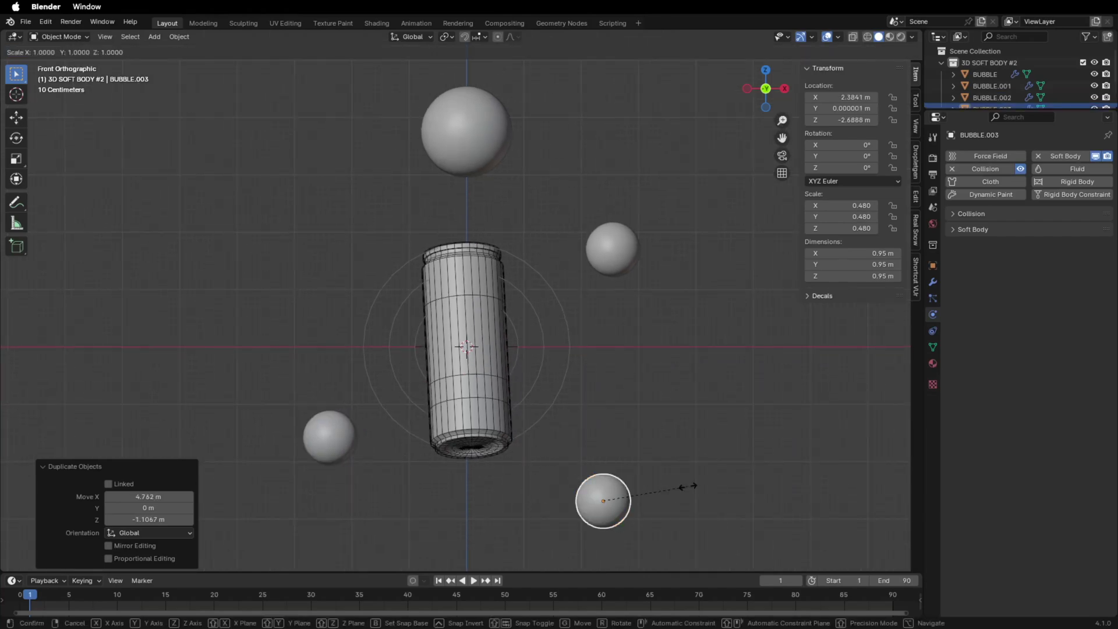
{"action": "type", "text": ".7"}
{"action": "key", "text": "Return"}
Duplicate the large top bubble to the left of the can and enlarge the outliner to list all objects.
{"action": "left_click", "coordinate": [490, 158]}
{"action": "key", "text": "shift+d"}
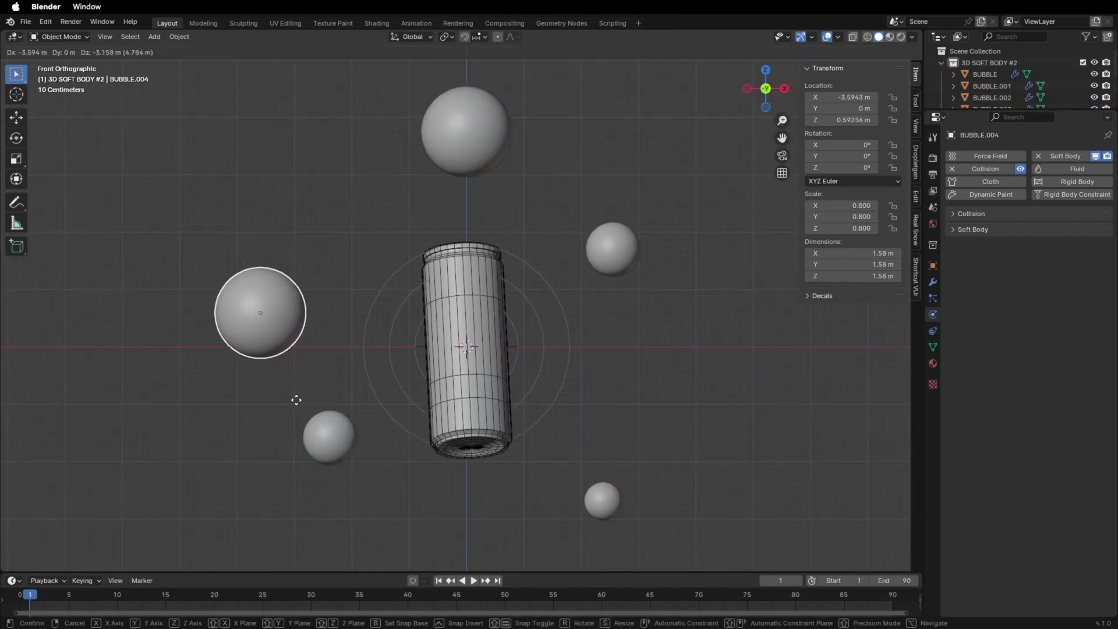
{"action": "left_click", "coordinate": [283, 399]}
{"action": "left_click_drag", "start_coordinate": [965, 107], "coordinate": [965, 173]}
Duplicate the smallest bubble at the lower right and place the copy at the can's upper left.
{"action": "left_click", "coordinate": [603, 500]}
{"action": "key", "text": "shift+d"}
{"action": "left_click", "coordinate": [366, 205]}
Duplicate the upper-right medium bubble to a spot lower on the right, and the small upper-left bubble to just below the can.
{"action": "left_click", "coordinate": [612, 247]}
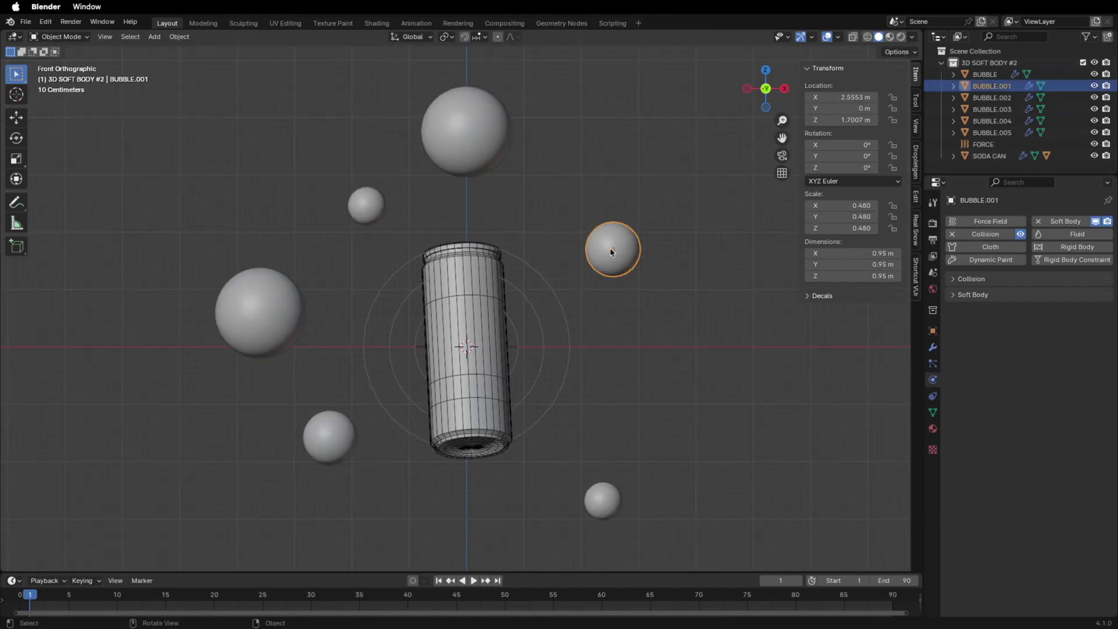
{"action": "key", "text": "shift+d"}
{"action": "left_click", "coordinate": [664, 372]}
{"action": "left_click", "coordinate": [366, 205]}
{"action": "key", "text": "shift+d"}
{"action": "left_click", "coordinate": [418, 522]}
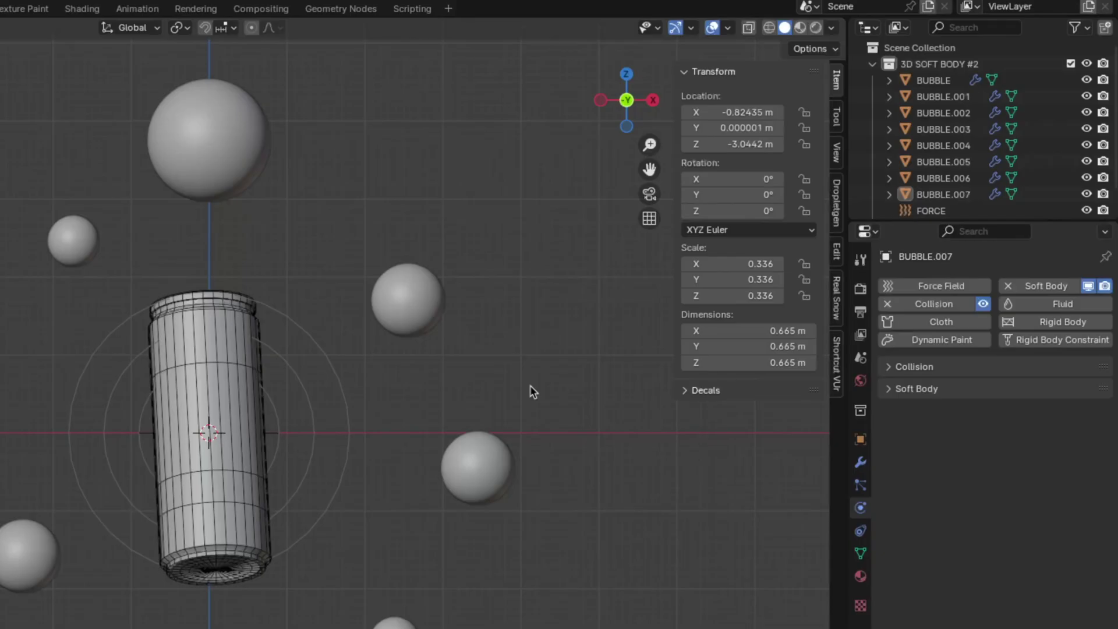
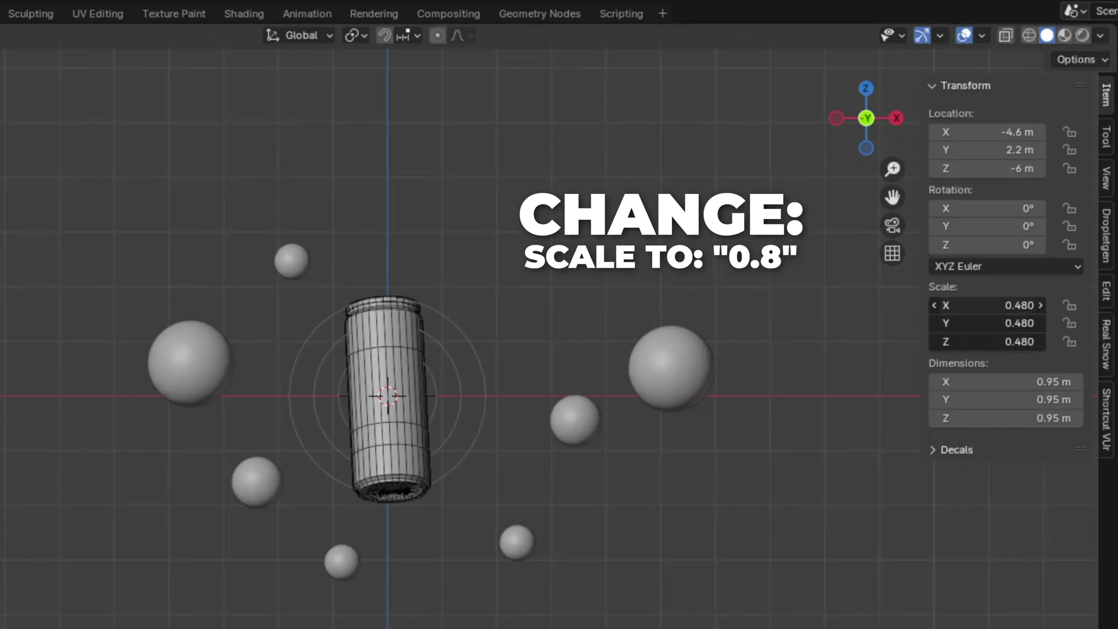
Set BUBBLE.001's scale to 0.8 on all axes and select BUBBLE.002.
{"action": "type", "text": "0.8"}
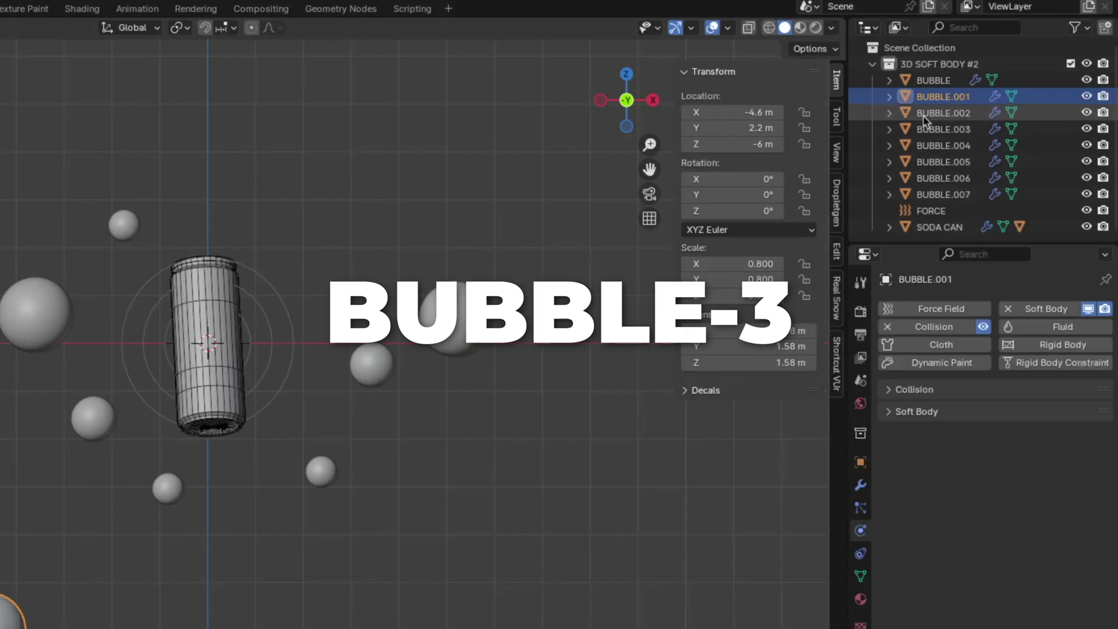
{"action": "left_click", "coordinate": [932, 112]}
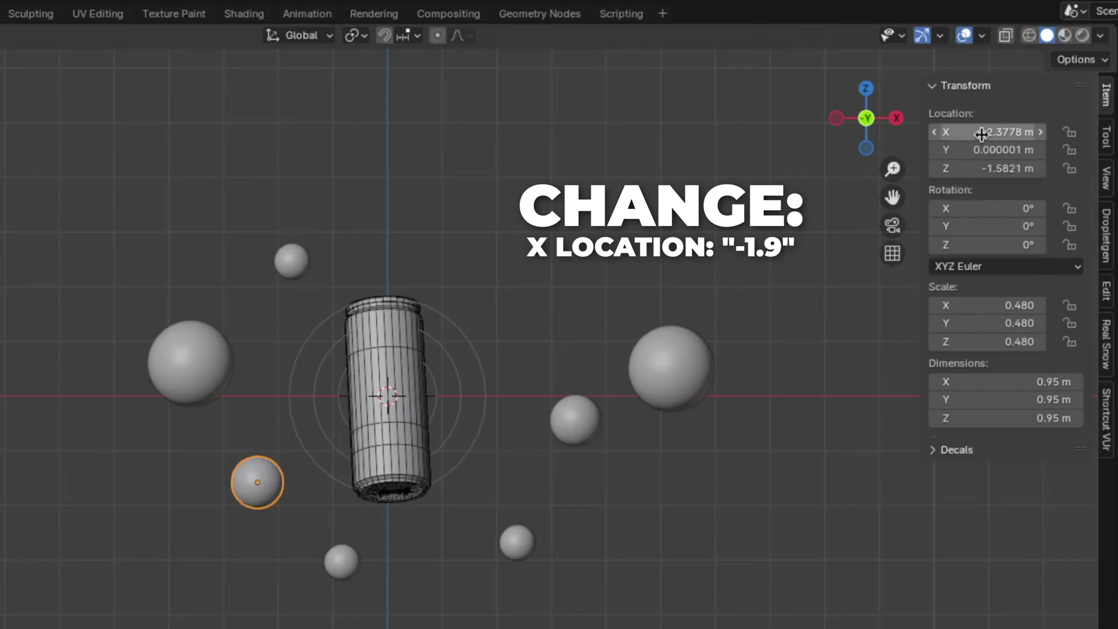
Set BUBBLE.002's location to X -1.9 m, Y 1.4 m and Z 2.7 m.
{"action": "left_click", "coordinate": [982, 133]}
{"action": "type", "text": "-1."}
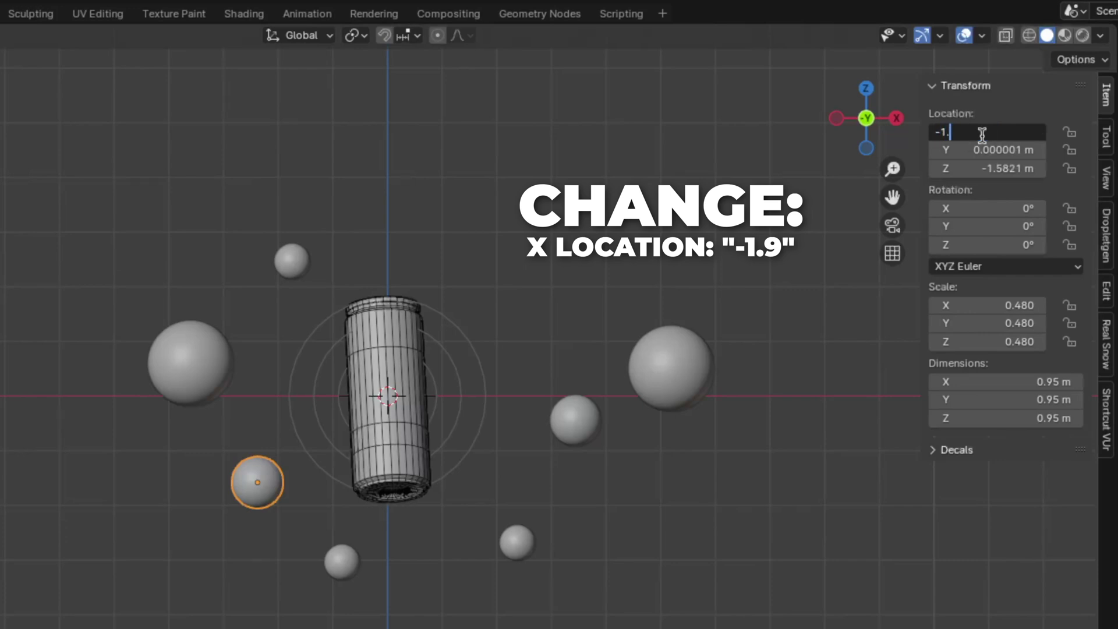
{"action": "type", "text": "9"}
{"action": "key", "text": "Return"}
{"action": "left_click", "coordinate": [982, 150]}
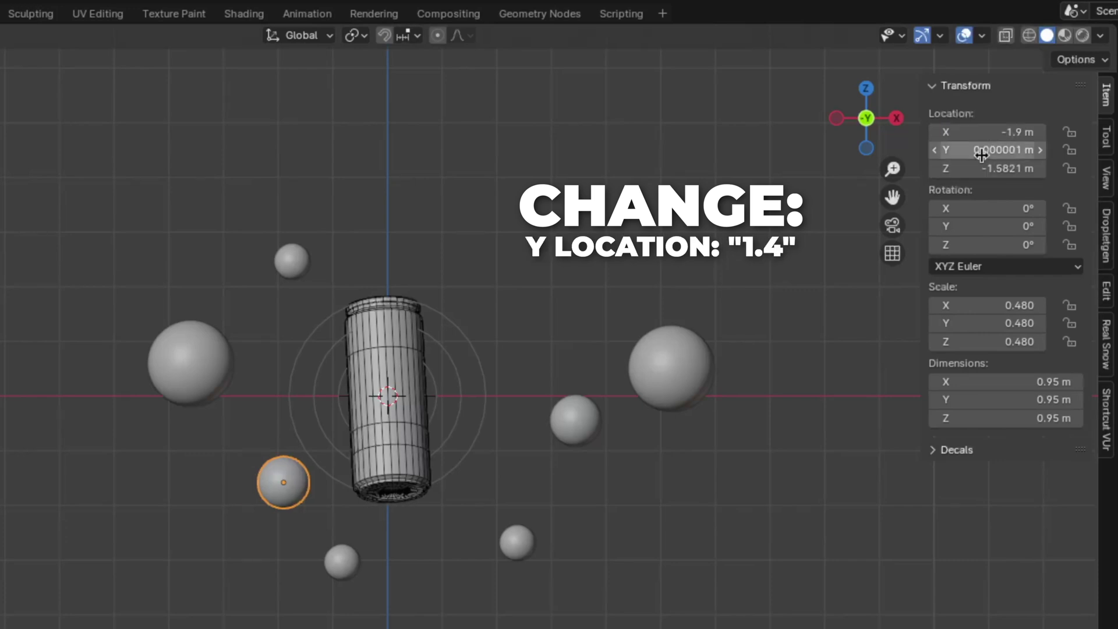
{"action": "type", "text": "1.4"}
{"action": "key", "text": "Return"}
{"action": "left_click", "coordinate": [982, 168]}
{"action": "type", "text": "2.7"}
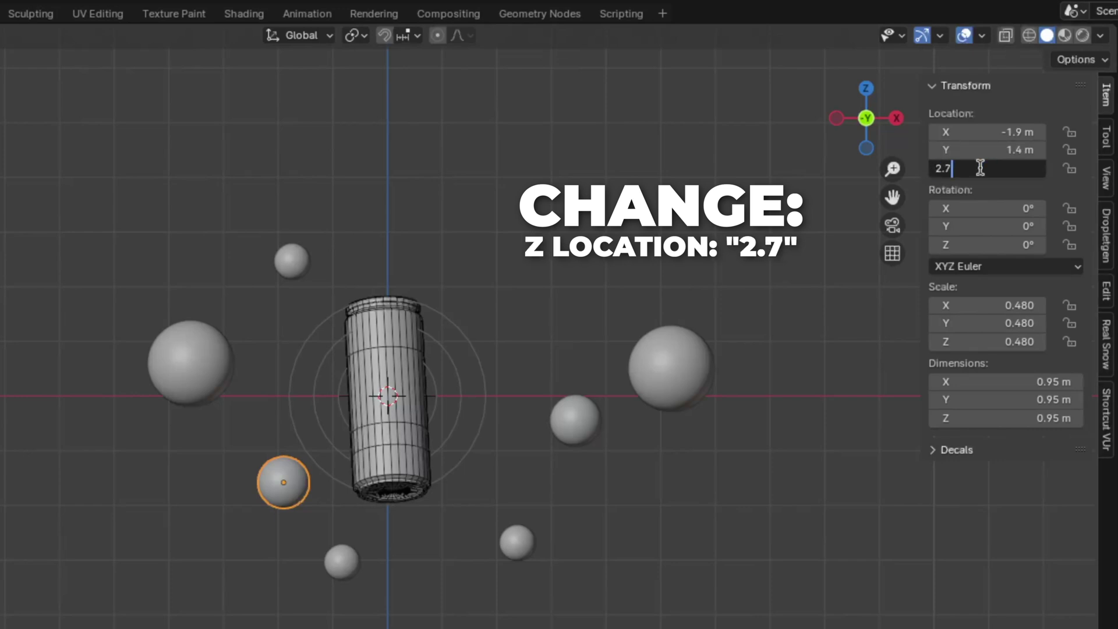
{"action": "key", "text": "Return"}
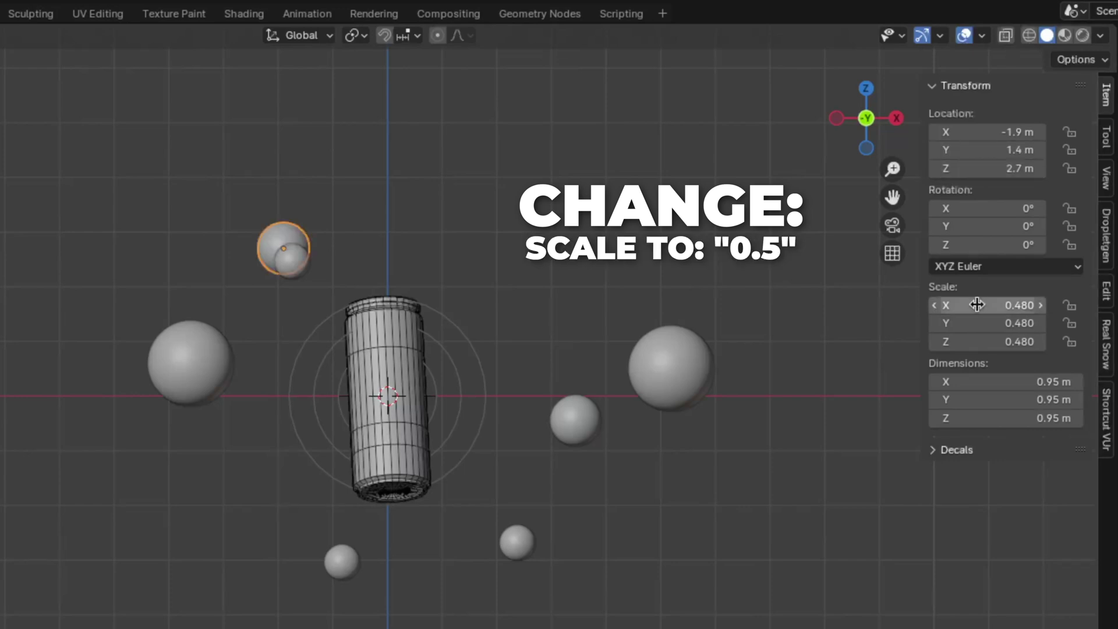
Set BUBBLE.002's scale to 0.5 on all three axes.
{"action": "left_click_drag", "start_coordinate": [976, 305], "coordinate": [976, 342]}
{"action": "type", "text": "0.5"}
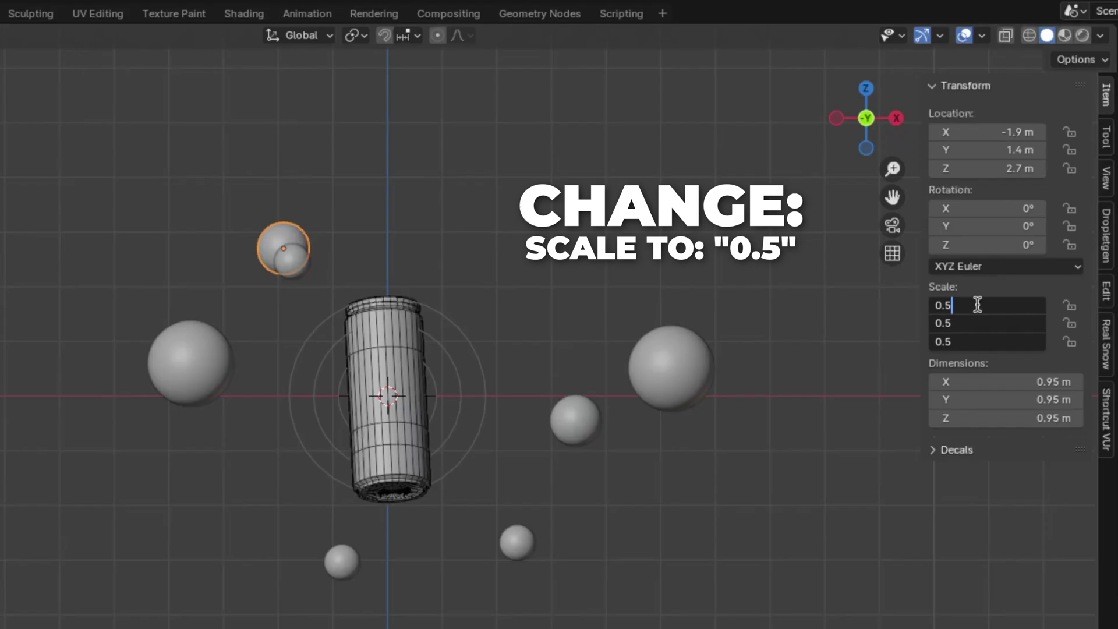
{"action": "key", "text": "Return"}
Select BUBBLE.003 and set its location to X 2.3 m, Y -3.7 m and Z -2.5 m.
{"action": "left_click", "coordinate": [961, 129]}
{"action": "left_click", "coordinate": [717, 112]}
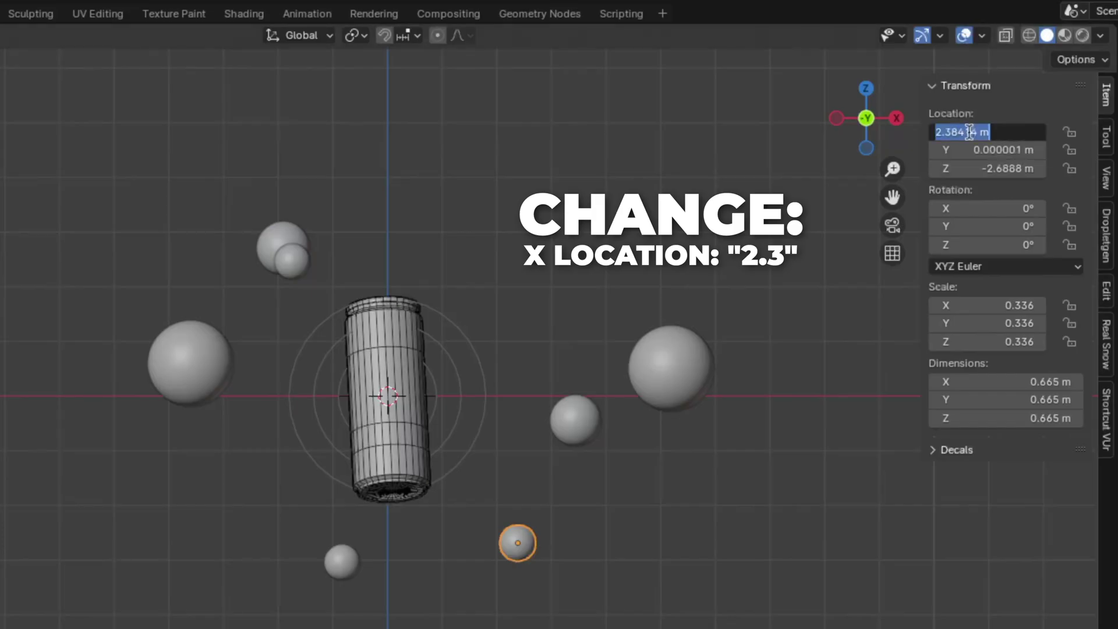
{"action": "type", "text": "2.3"}
{"action": "key", "text": "Return"}
{"action": "left_click", "coordinate": [968, 151]}
{"action": "type", "text": "-3.7"}
{"action": "key", "text": "Return"}
{"action": "left_click", "coordinate": [967, 166]}
{"action": "type", "text": "-"}
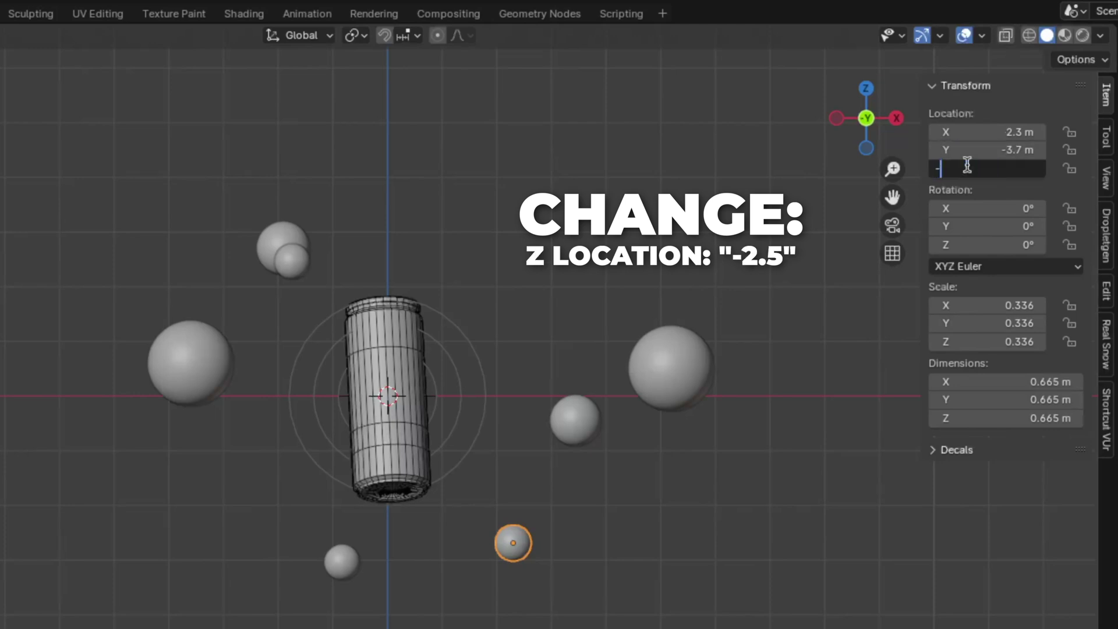
{"action": "type", "text": "2.5"}
{"action": "key", "text": "Return"}
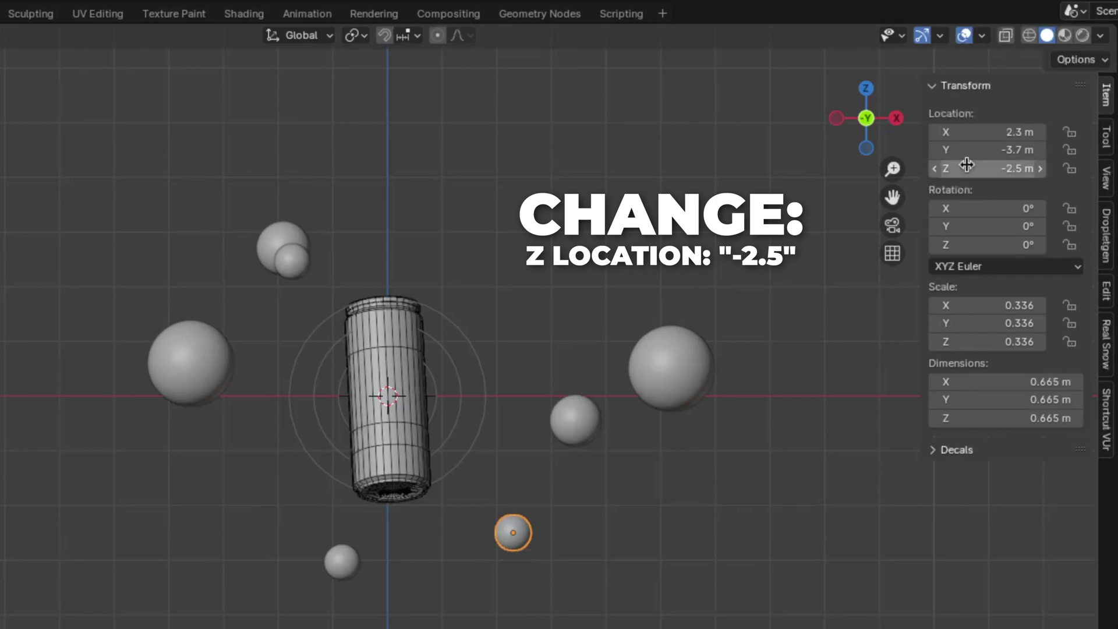
Set BUBBLE.003's scale to 0.4 on all three axes.
{"action": "left_click_drag", "start_coordinate": [999, 305], "coordinate": [999, 341]}
{"action": "type", "text": "0.4"}
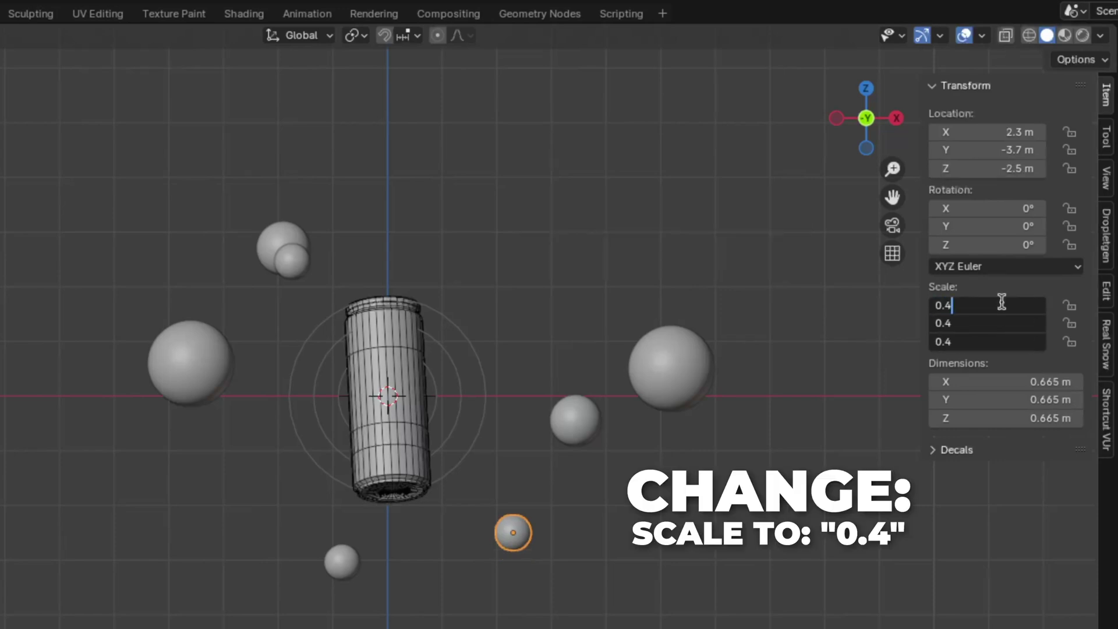
{"action": "key", "text": "Return"}
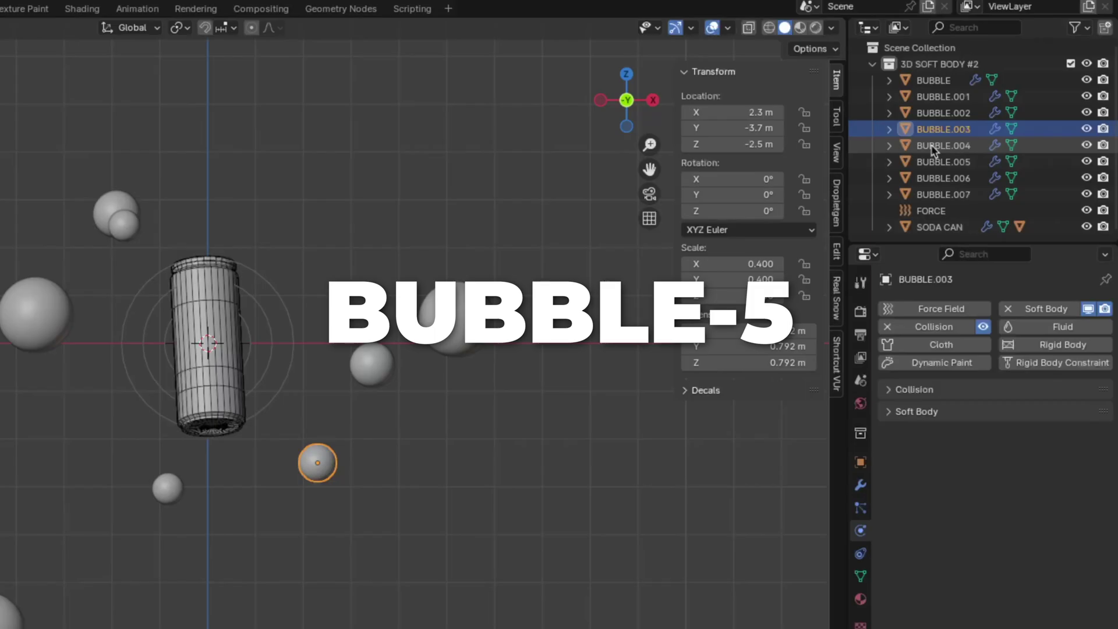
Select BUBBLE.004 and set its location to X 3.5 m, Y -4.4 m and Z 4.8 m.
{"action": "left_click", "coordinate": [938, 145]}
{"action": "double_click", "coordinate": [741, 113]}
{"action": "type", "text": "3.5"}
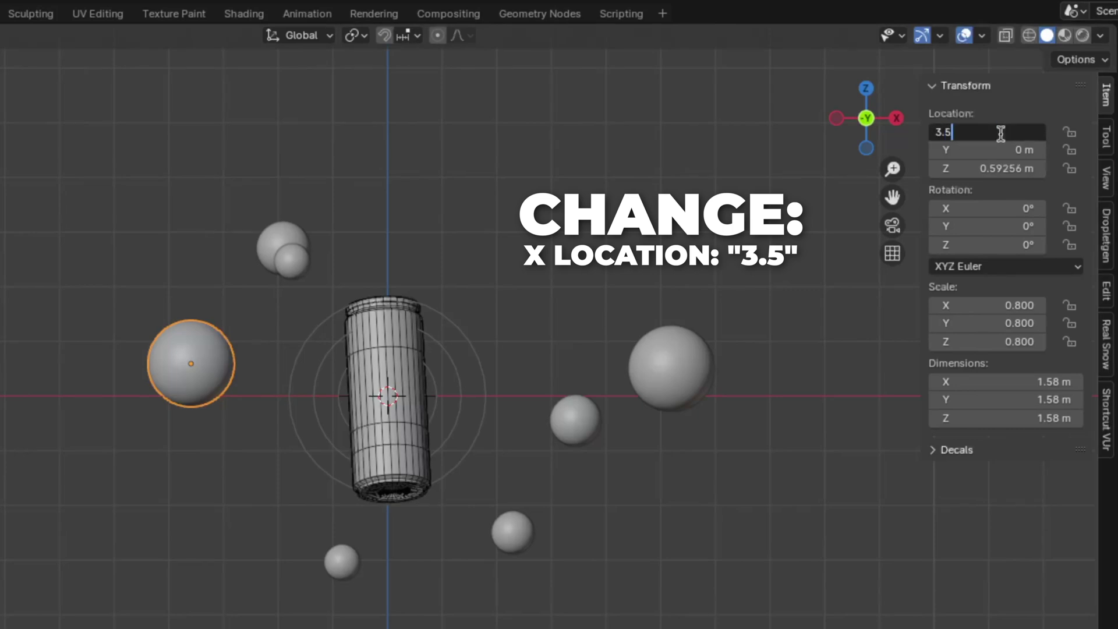
{"action": "key", "text": "Return"}
{"action": "double_click", "coordinate": [999, 149]}
{"action": "type", "text": "-4.4"}
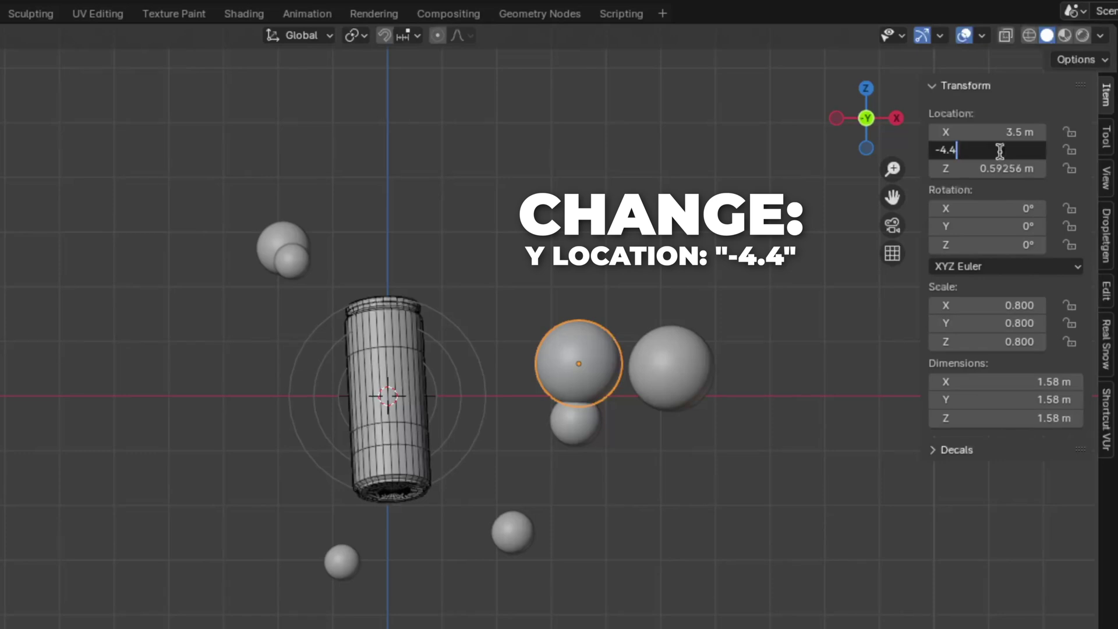
{"action": "key", "text": "Return"}
{"action": "double_click", "coordinate": [998, 166]}
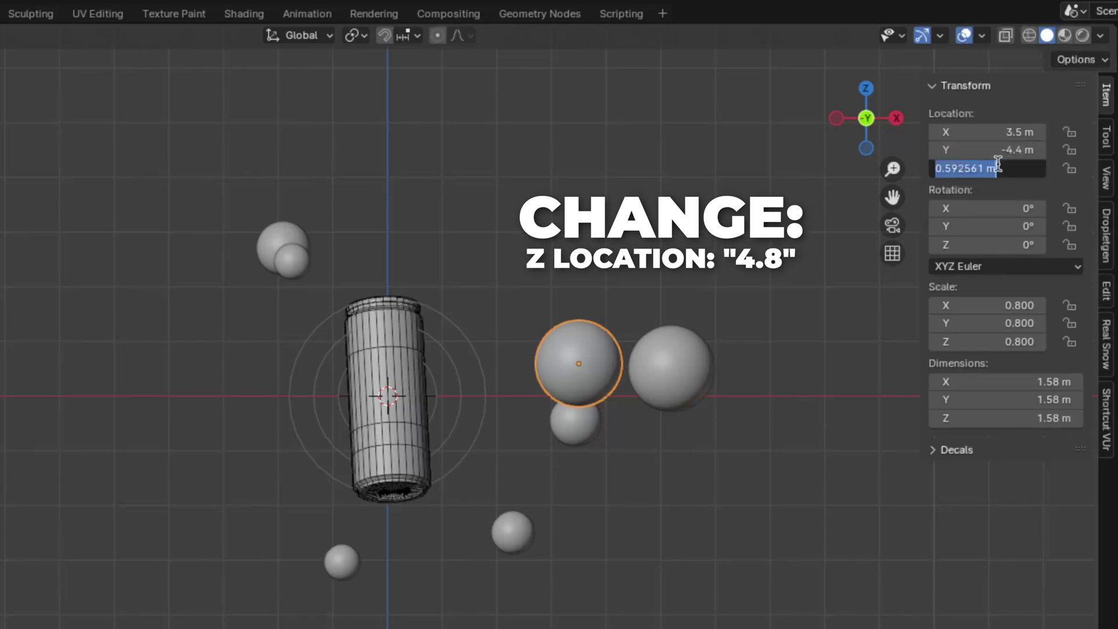
{"action": "type", "text": "4.8"}
{"action": "key", "text": "Return"}
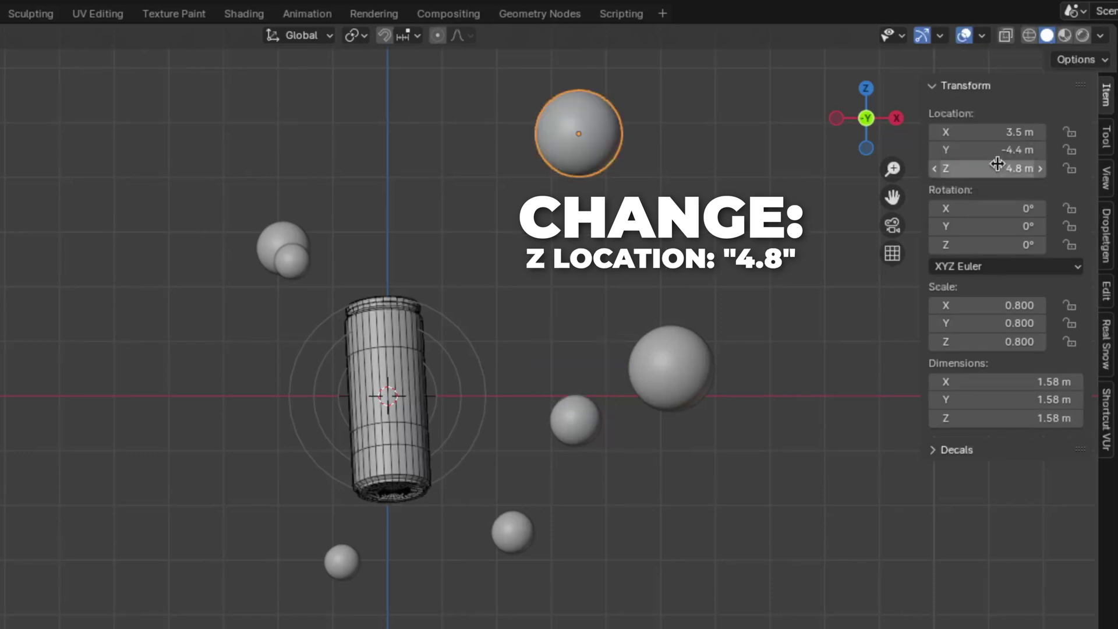
Set BUBBLE.004's scale to 0.6 on all three axes.
{"action": "left_click_drag", "start_coordinate": [978, 342], "coordinate": [978, 298]}
{"action": "type", "text": "0.6"}
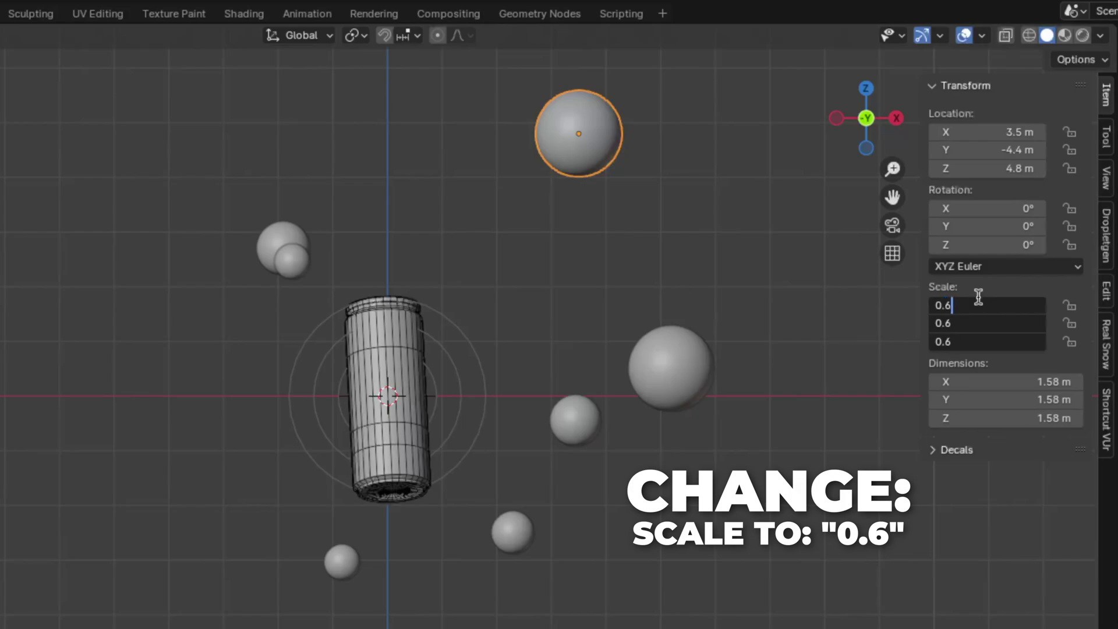
{"action": "key", "text": "Return"}
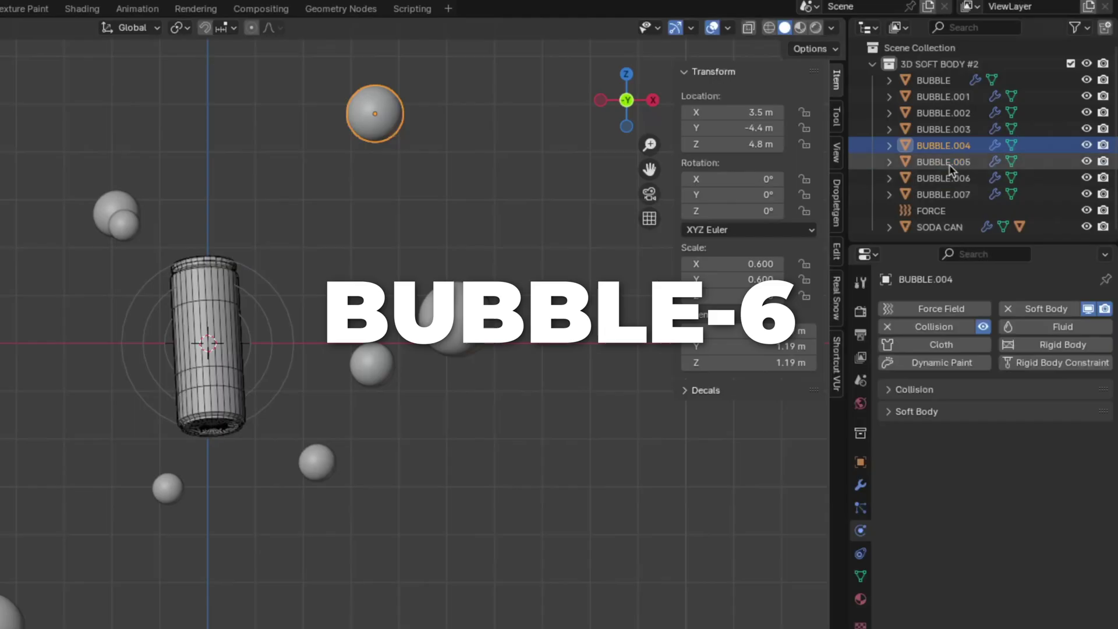
Select BUBBLE.005 and set its location to X 3.3 m, Y 0.6 m and Z -5.5 m.
{"action": "left_click", "coordinate": [950, 165]}
{"action": "double_click", "coordinate": [738, 113]}
{"action": "type", "text": "3."}
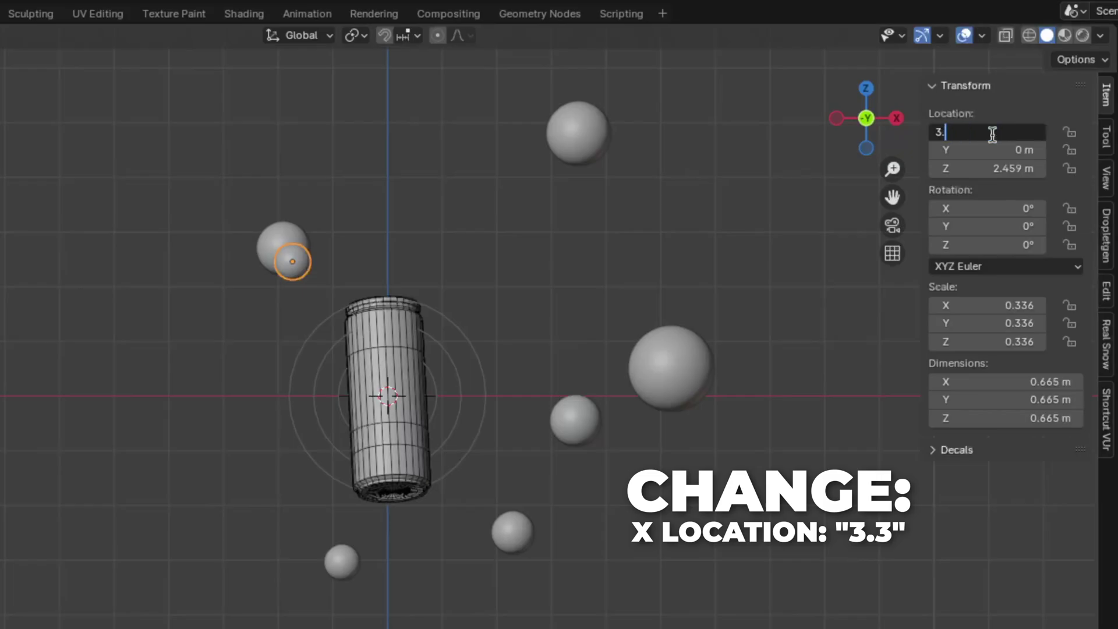
{"action": "key", "text": "Return"}
{"action": "double_click", "coordinate": [993, 150]}
{"action": "type", "text": "0."}
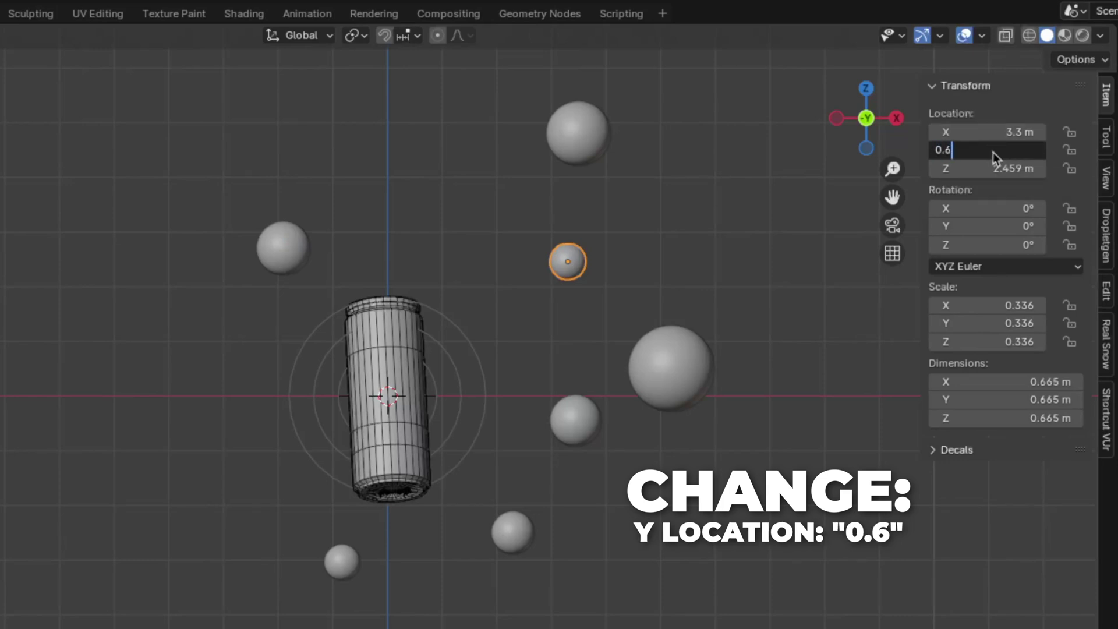
{"action": "type", "text": "6"}
{"action": "key", "text": "Return"}
{"action": "double_click", "coordinate": [992, 168]}
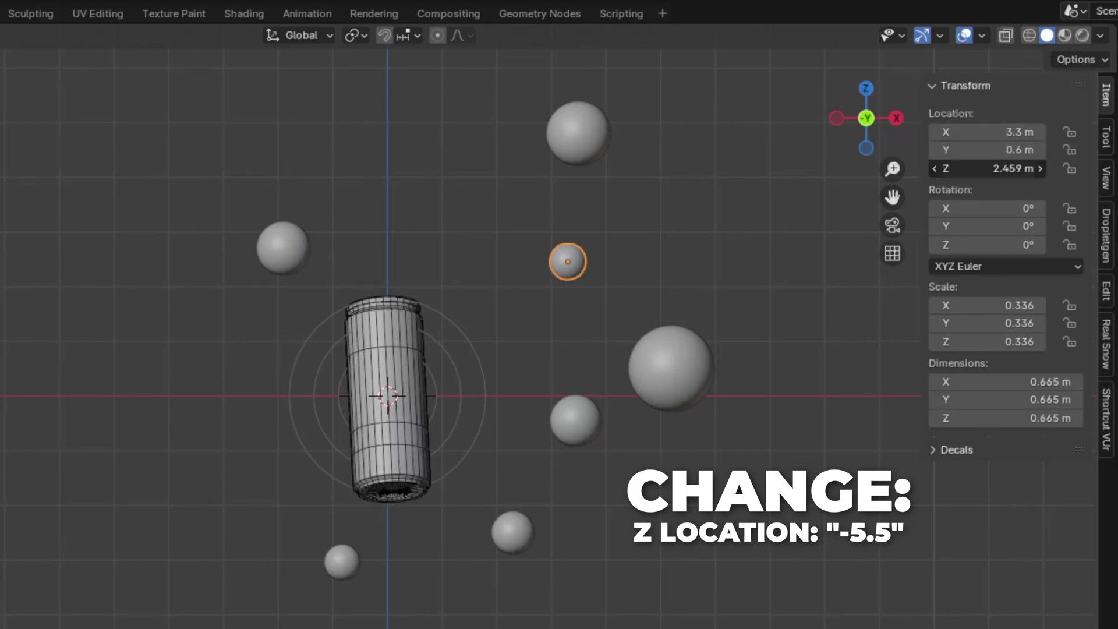
{"action": "type", "text": "-5.5"}
{"action": "key", "text": "Return"}
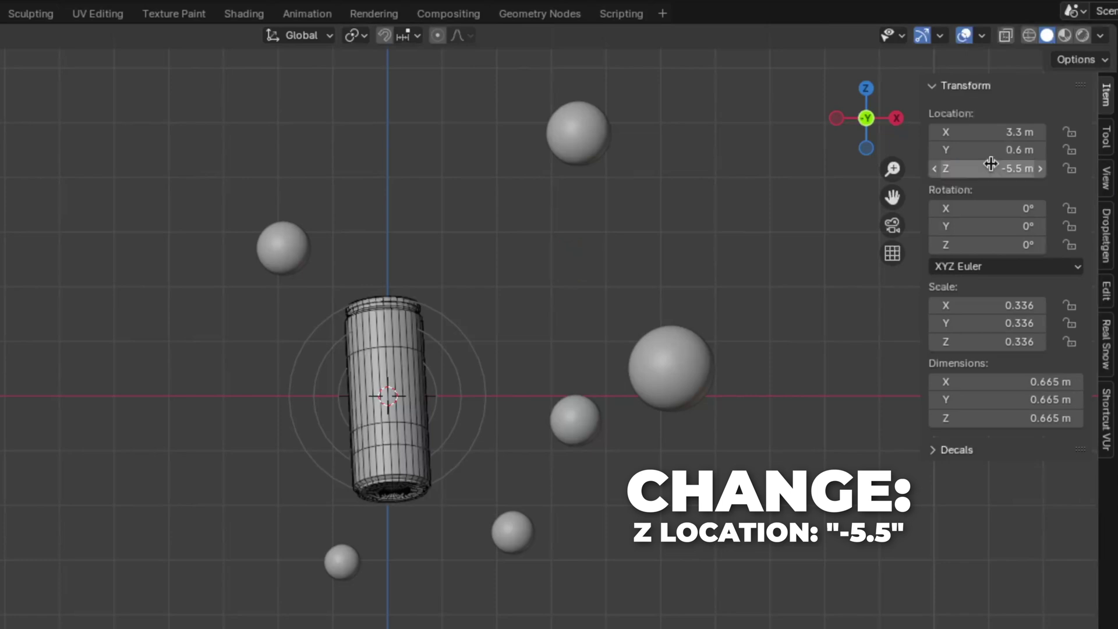
Set BUBBLE.005's scale to 0.8 on all three axes.
{"action": "mouse_move", "coordinate": [979, 304]}
{"action": "left_mouse_down"}
{"action": "mouse_move", "coordinate": [984, 341]}
{"action": "mouse_move", "coordinate": [988, 307]}
{"action": "left_mouse_up"}
{"action": "type", "text": "0.8"}
{"action": "key", "text": "Return"}
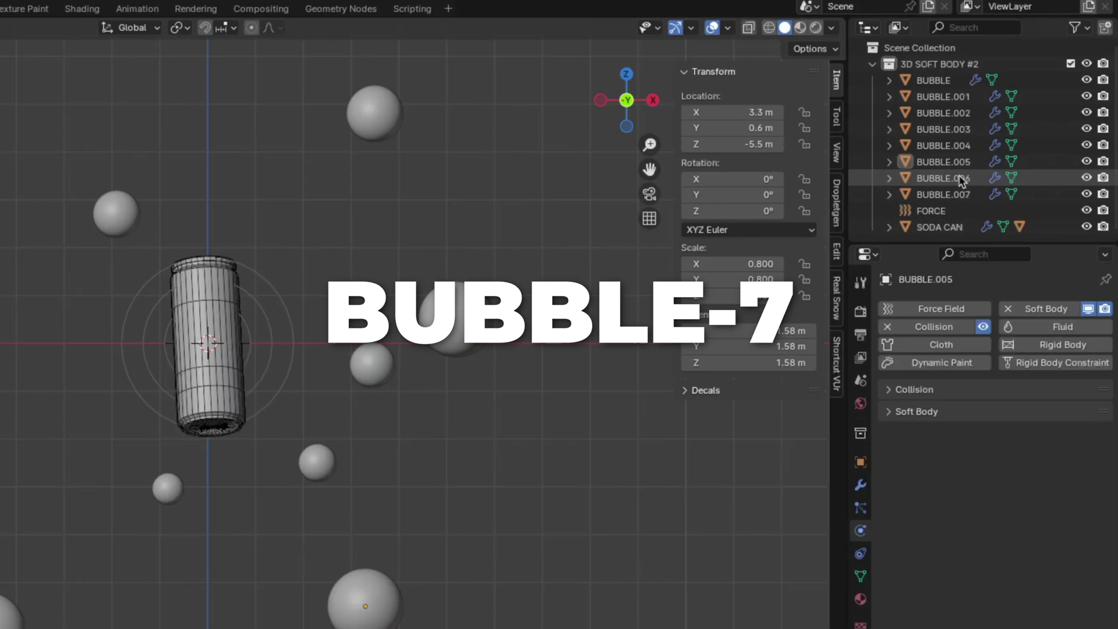
Select BUBBLE.006 and set its location to X -5.8 m, Y -5.7 m and Z 4.8 m.
{"action": "left_click", "coordinate": [961, 178]}
{"action": "left_click", "coordinate": [728, 111]}
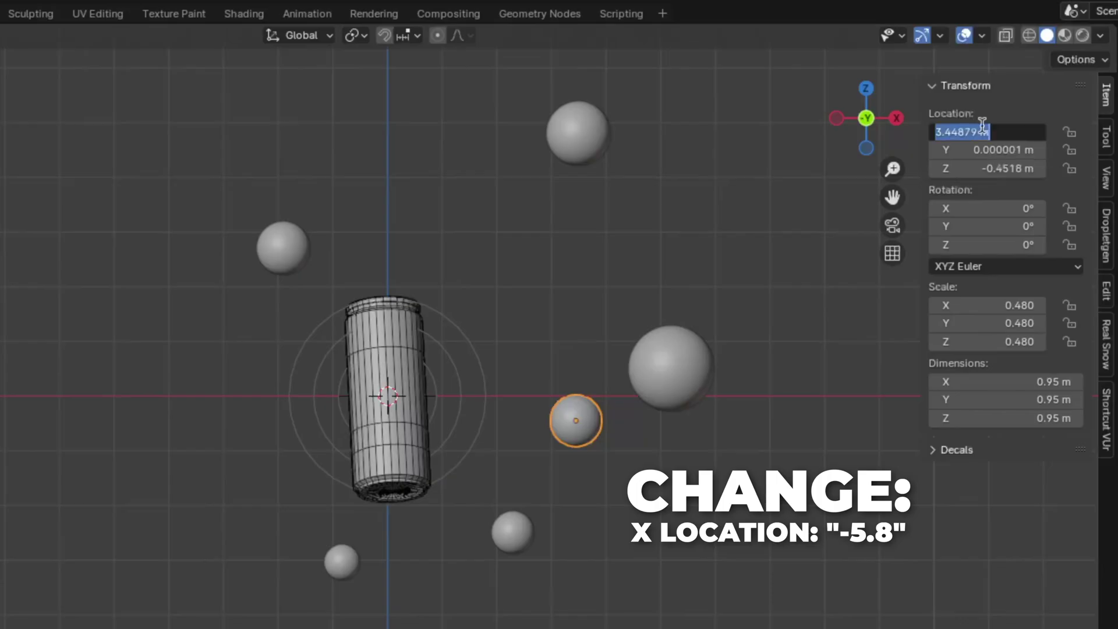
{"action": "type", "text": "-5.8"}
{"action": "key", "text": "Return"}
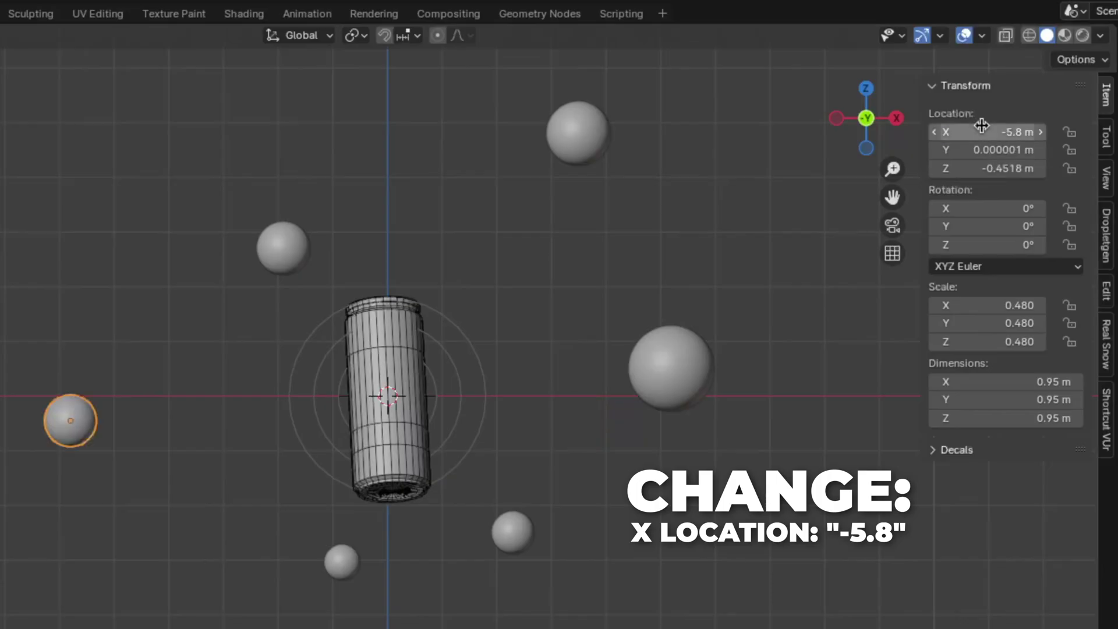
{"action": "left_click", "coordinate": [977, 148]}
{"action": "type", "text": "-5.7"}
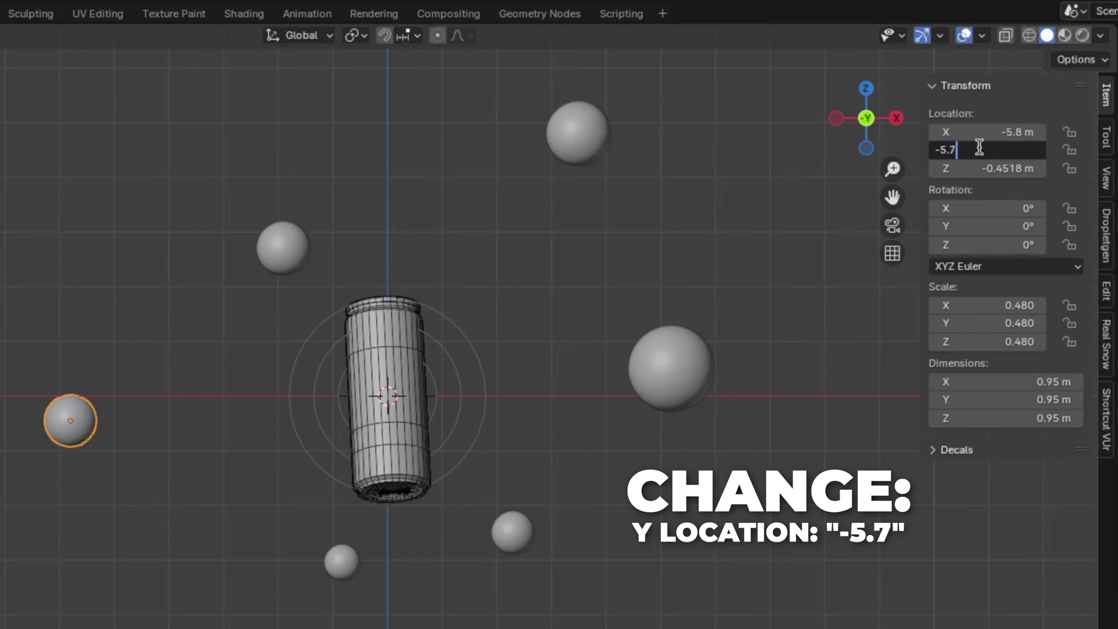
{"action": "key", "text": "Return"}
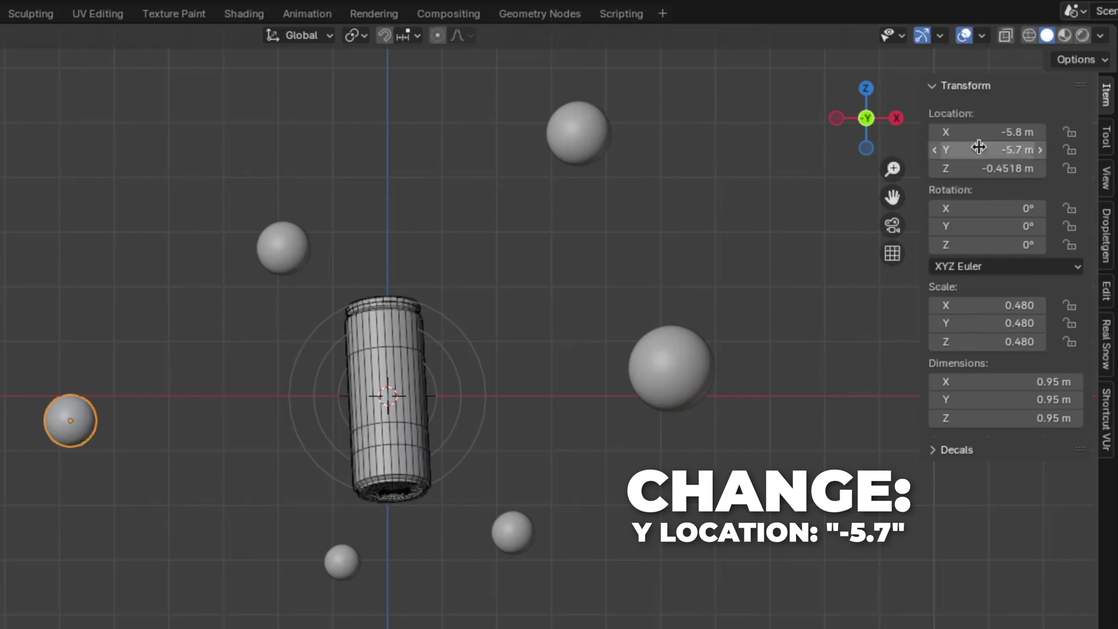
{"action": "left_click", "coordinate": [979, 169]}
{"action": "type", "text": "4.8"}
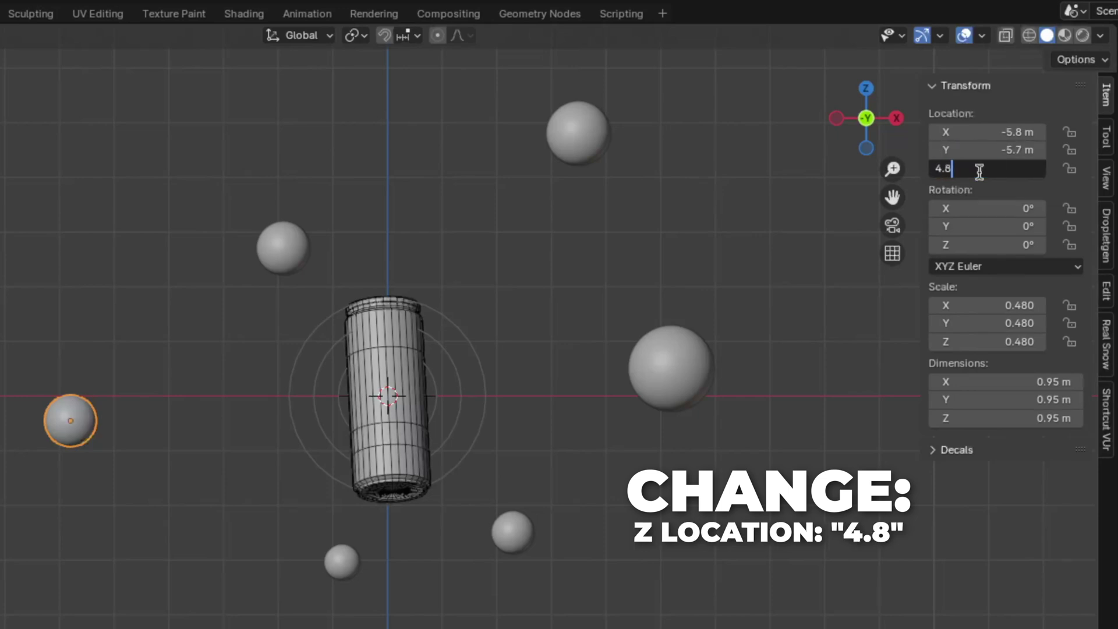
{"action": "key", "text": "Return"}
Set BUBBLE.006's scale to 1 on all three axes.
{"action": "left_click_drag", "start_coordinate": [981, 305], "coordinate": [981, 340]}
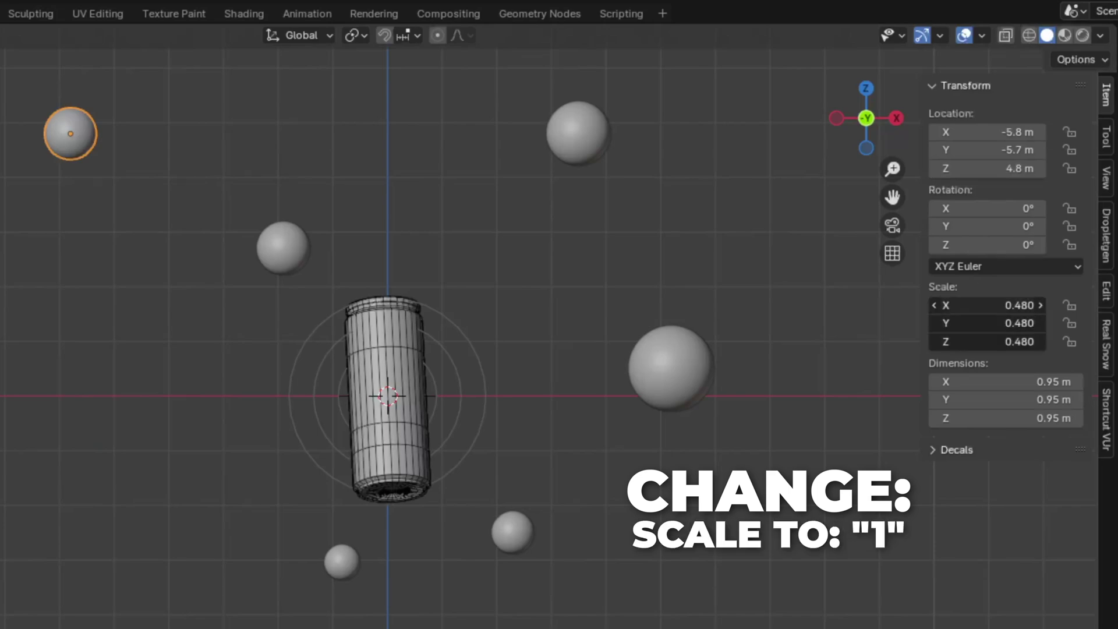
{"action": "type", "text": "1"}
{"action": "key", "text": "Return"}
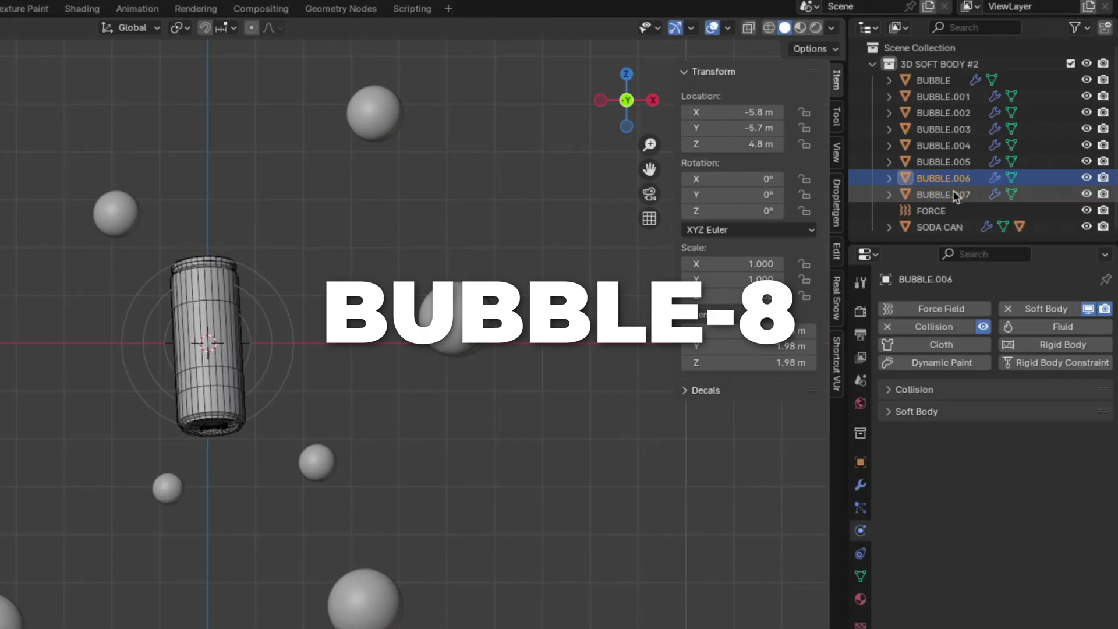
Select BUBBLE.007 and set its location to X -2 m, Y -6.4 m and Z -3.5 m.
{"action": "left_click", "coordinate": [955, 195]}
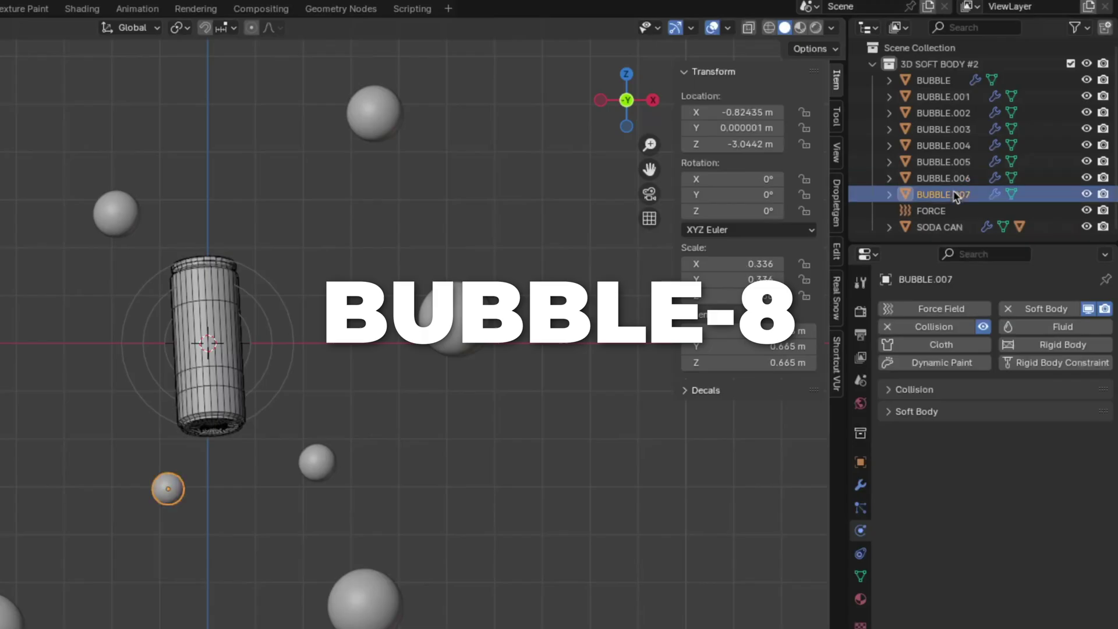
{"action": "left_click", "coordinate": [749, 112]}
{"action": "type", "text": "-2"}
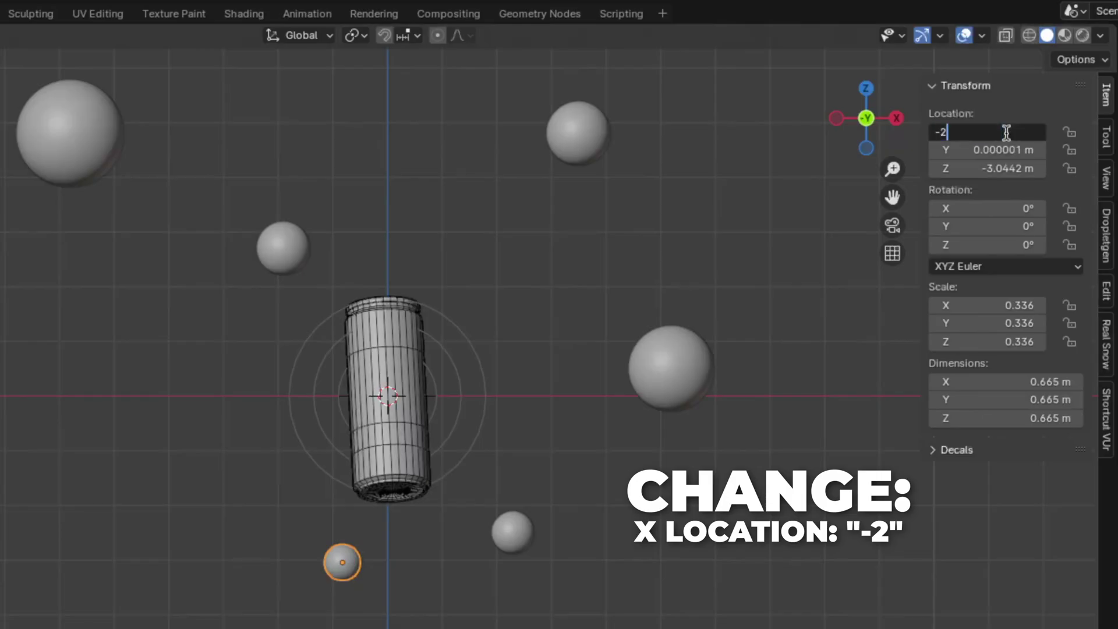
{"action": "key", "text": "Return"}
{"action": "left_click", "coordinate": [1005, 149]}
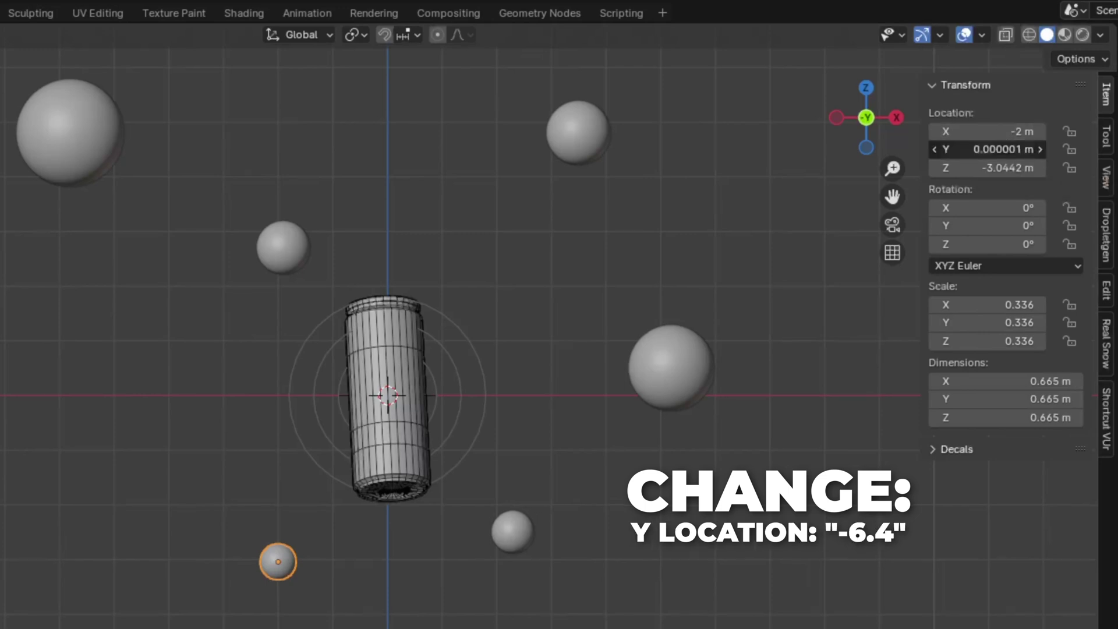
{"action": "type", "text": "-6.4"}
{"action": "key", "text": "Return"}
{"action": "left_click", "coordinate": [1006, 170]}
{"action": "type", "text": "-"}
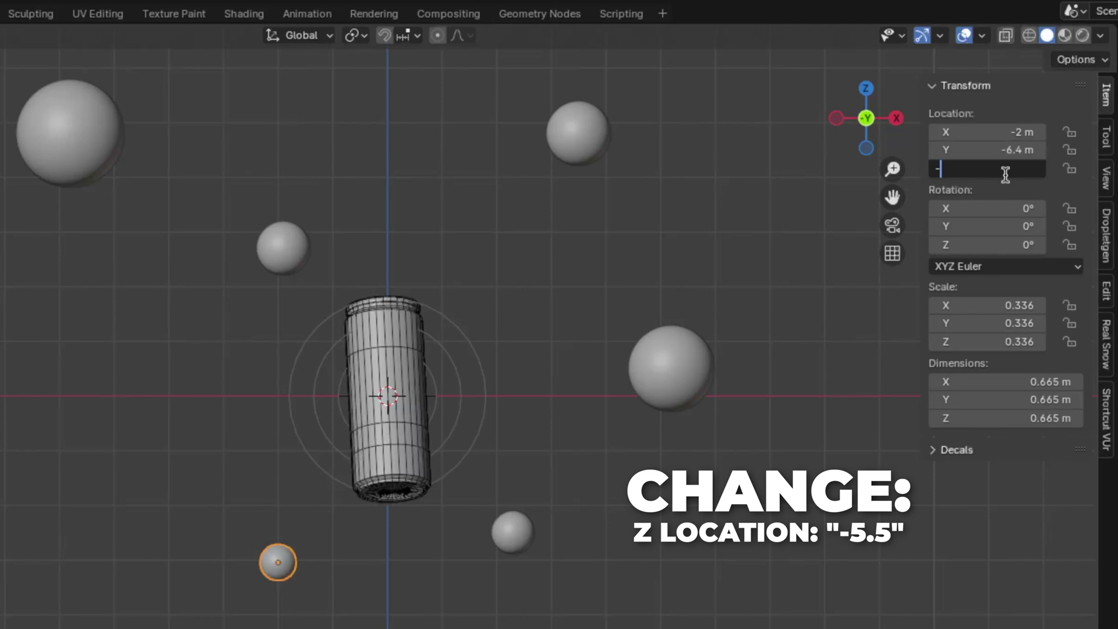
{"action": "type", "text": "3.5"}
{"action": "key", "text": "Return"}
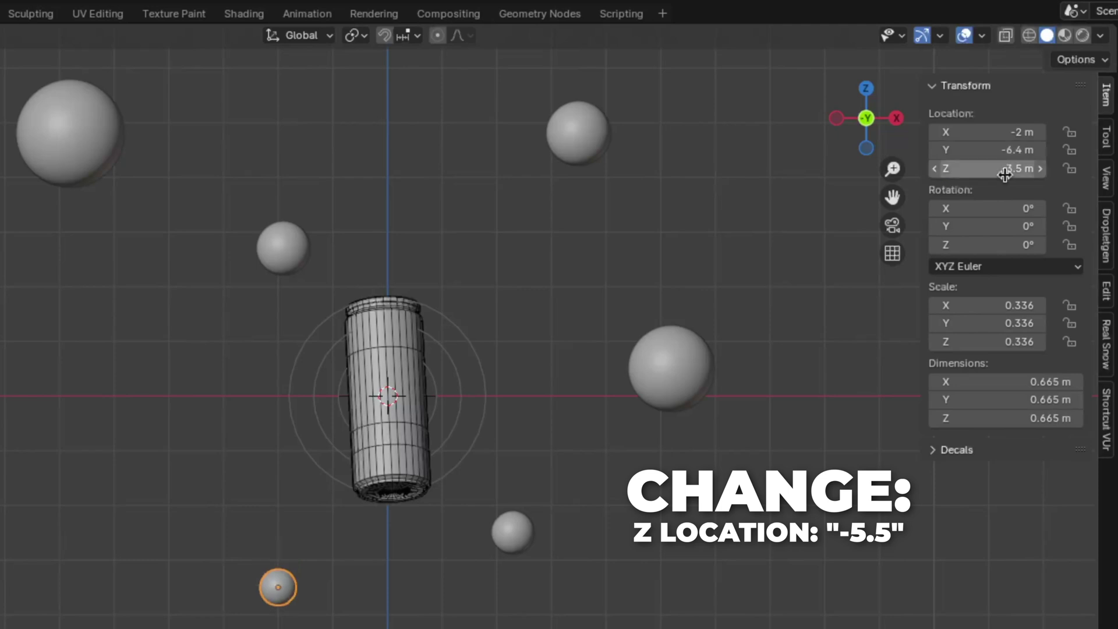
Set BUBBLE.007's scale to 0.6 on all three axes.
{"action": "left_click_drag", "start_coordinate": [979, 305], "coordinate": [978, 342]}
{"action": "type", "text": "0.6"}
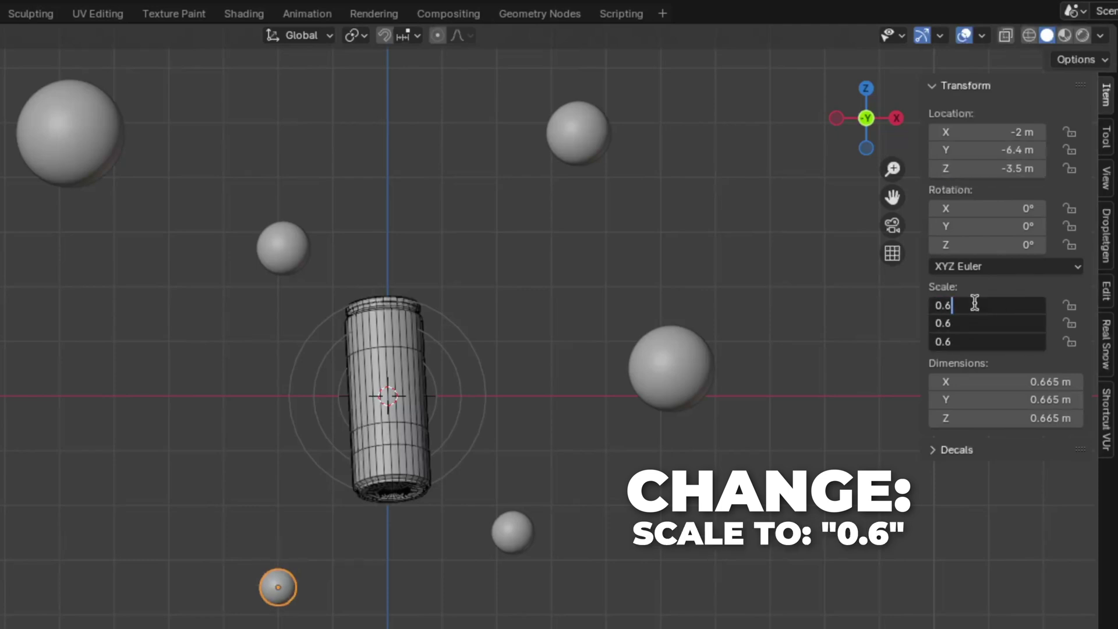
{"action": "key", "text": "Return"}
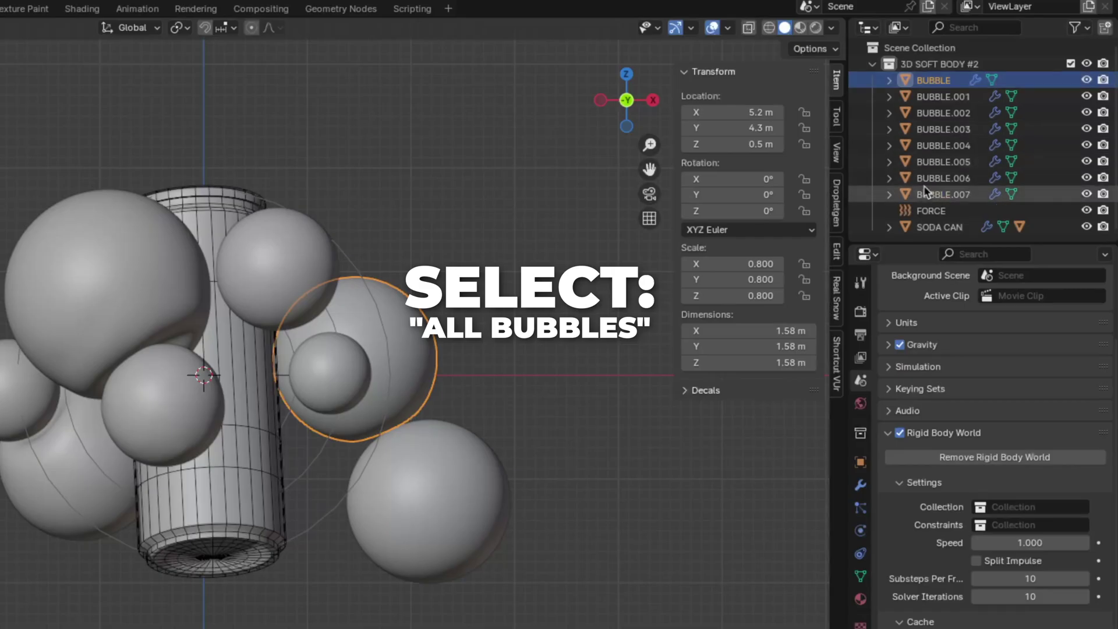
Move all eight bubbles into a new collection named BUBBLES.
{"action": "left_click", "coordinate": [925, 200], "text": "shift"}
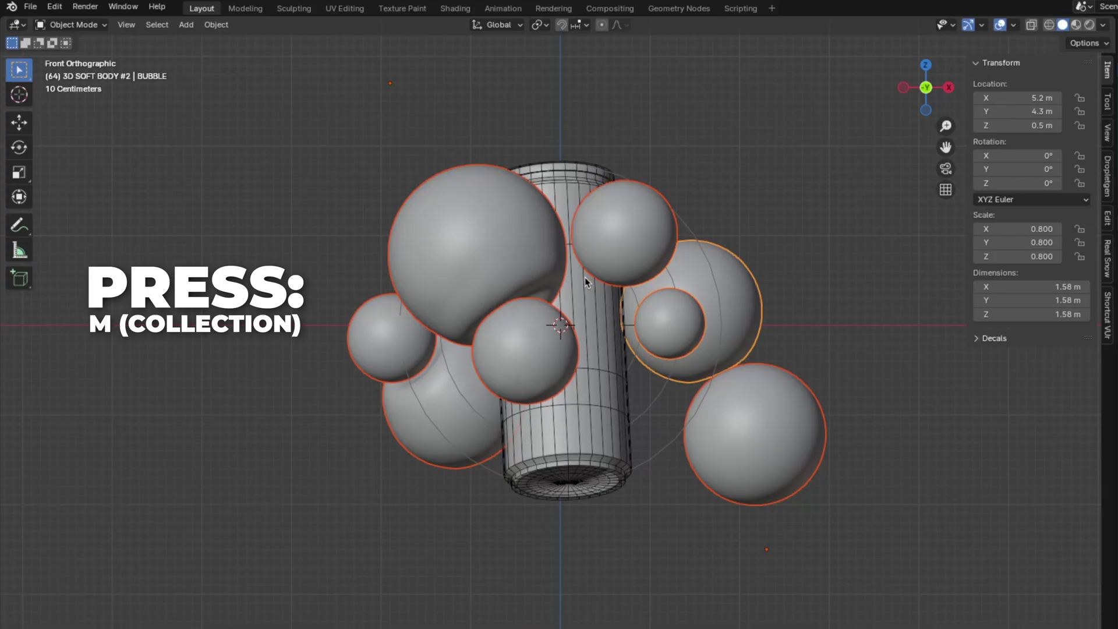
{"action": "key", "text": "m"}
{"action": "left_click", "coordinate": [541, 279]}
{"action": "type", "text": "B"}
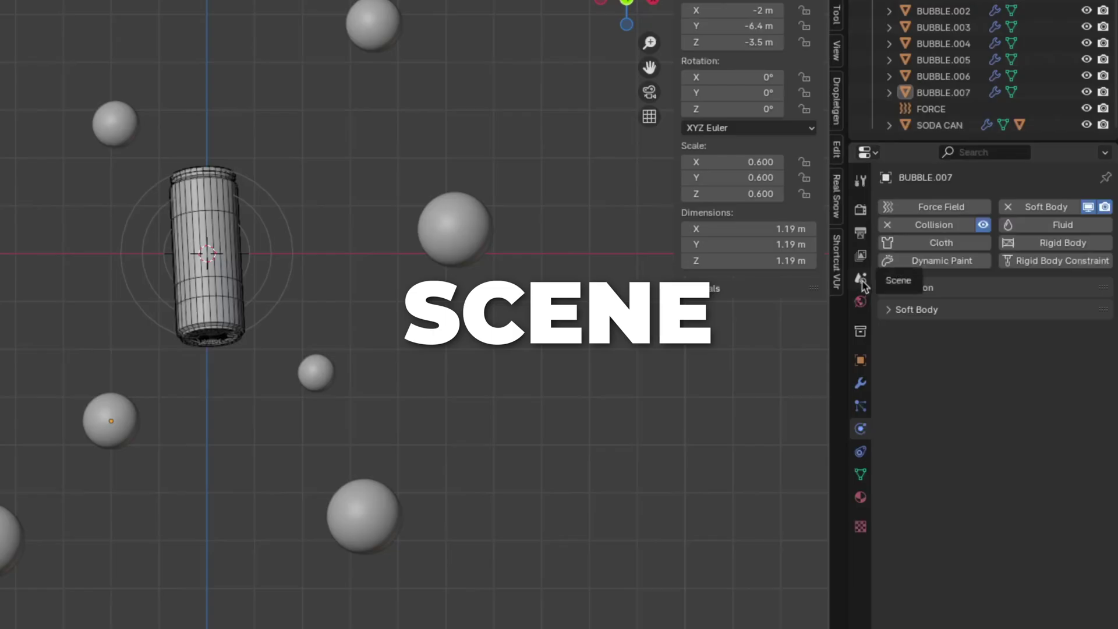
Add a rigid body world to the scene.
{"action": "left_click", "coordinate": [865, 284]}
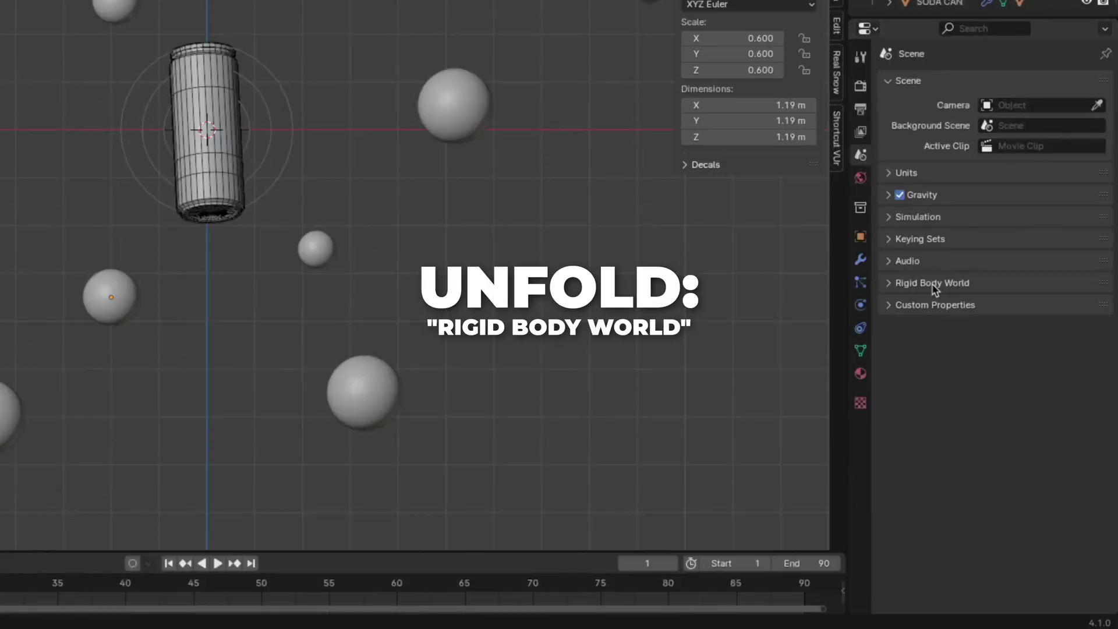
{"action": "left_click", "coordinate": [933, 287]}
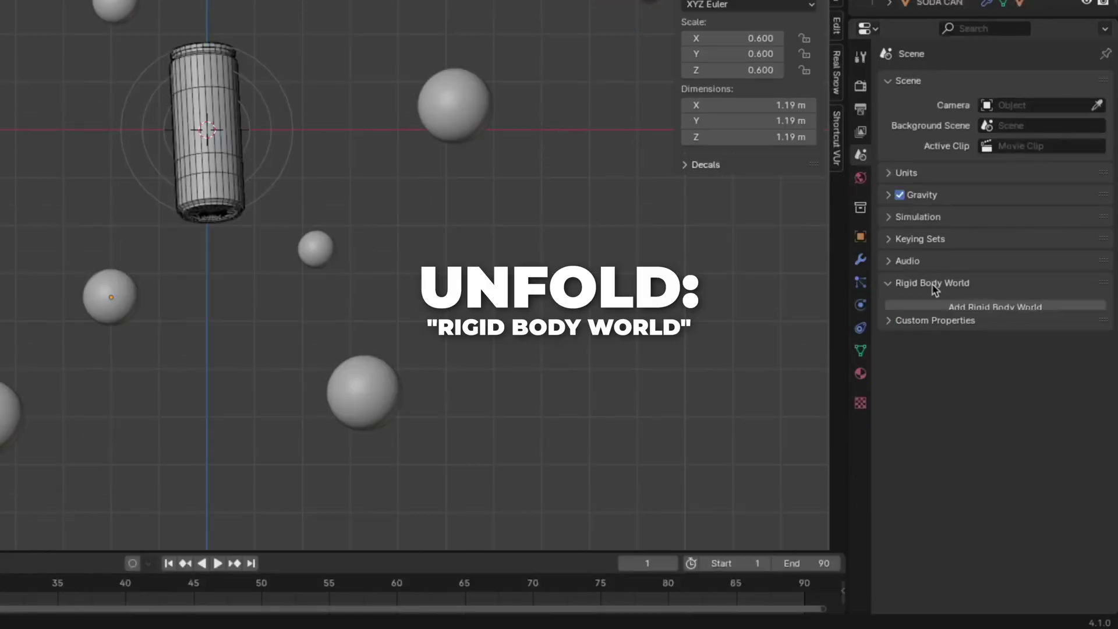
{"action": "left_click", "coordinate": [967, 309]}
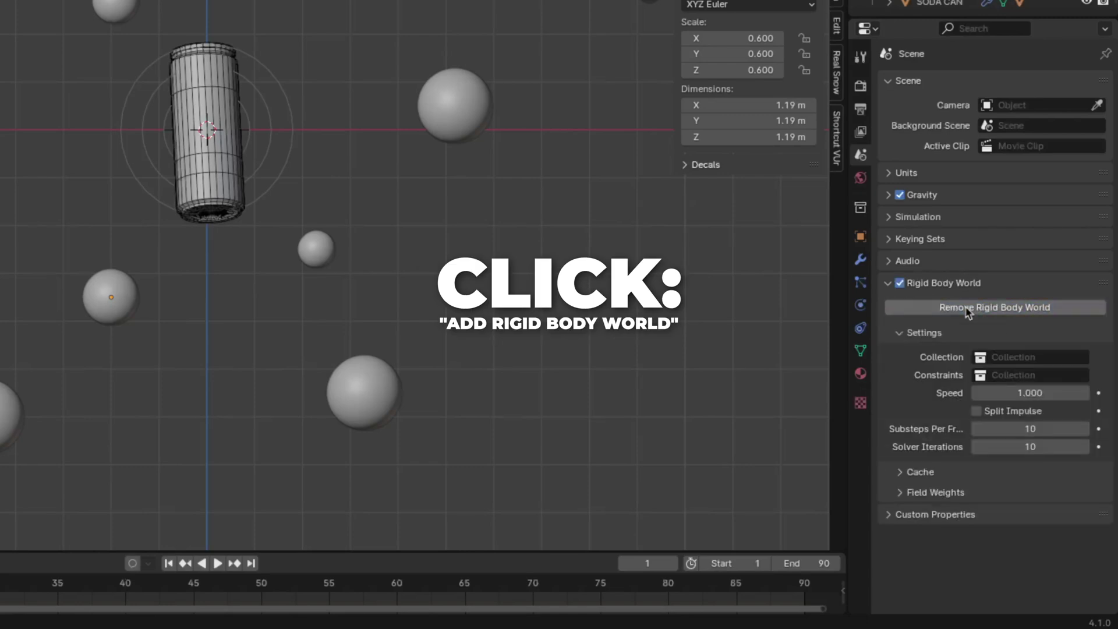
Set the rigid body world cache's simulation end to frame 90 and bake the simulation.
{"action": "left_click", "coordinate": [910, 473]}
{"action": "scroll", "coordinate": [910, 472], "scroll_direction": "down", "scroll_amount": 3}
{"action": "double_click", "coordinate": [1035, 436]}
{"action": "type", "text": "90"}
{"action": "key", "text": "Return"}
{"action": "left_click", "coordinate": [994, 466]}
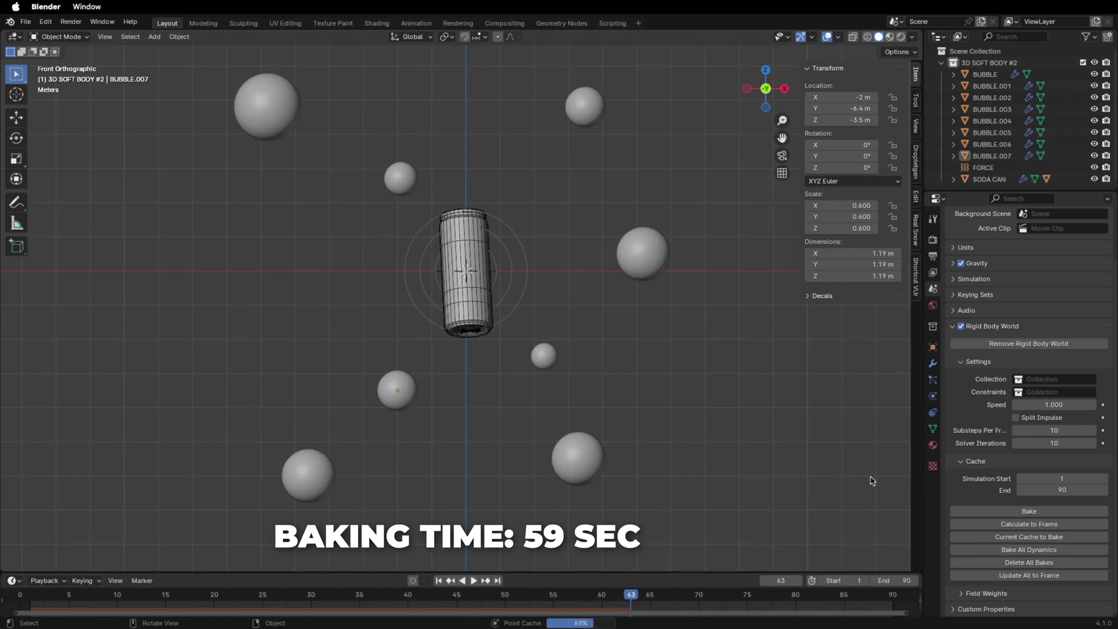
Play the baked simulation and stop it at frame 64.
{"action": "key", "text": "space"}
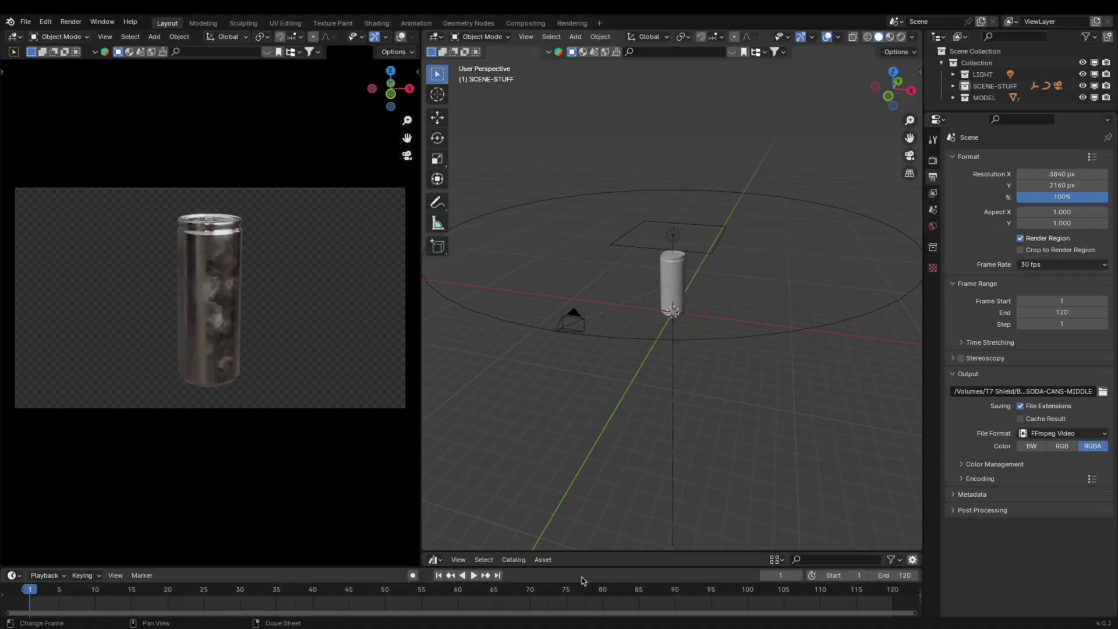
{"action": "key", "text": "space"}
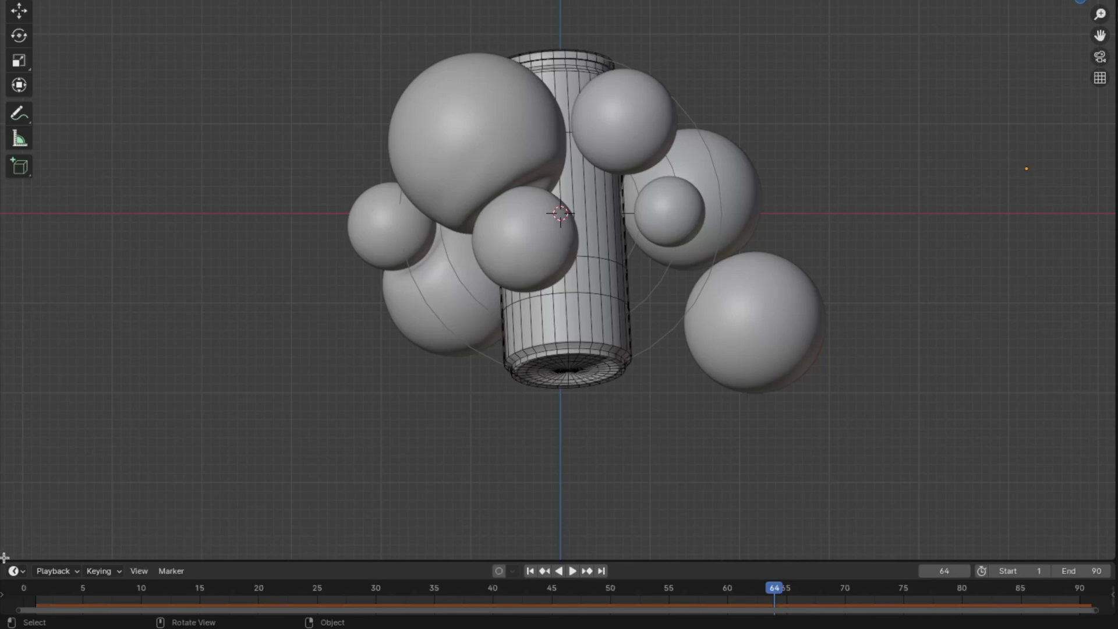
Split the 3D viewport horizontally and turn the lower area into a Shader Editor.
{"action": "left_click_drag", "start_coordinate": [5, 548], "coordinate": [34, 268]}
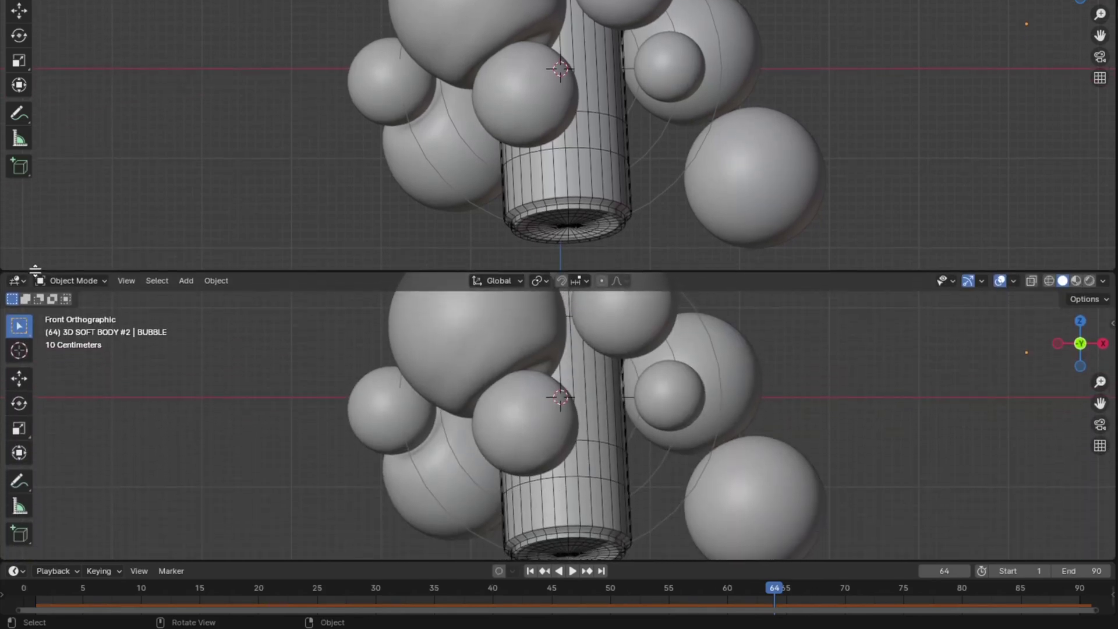
{"action": "scroll", "coordinate": [818, 82], "scroll_direction": "down", "scroll_amount": 1}
{"action": "left_click", "coordinate": [15, 280]}
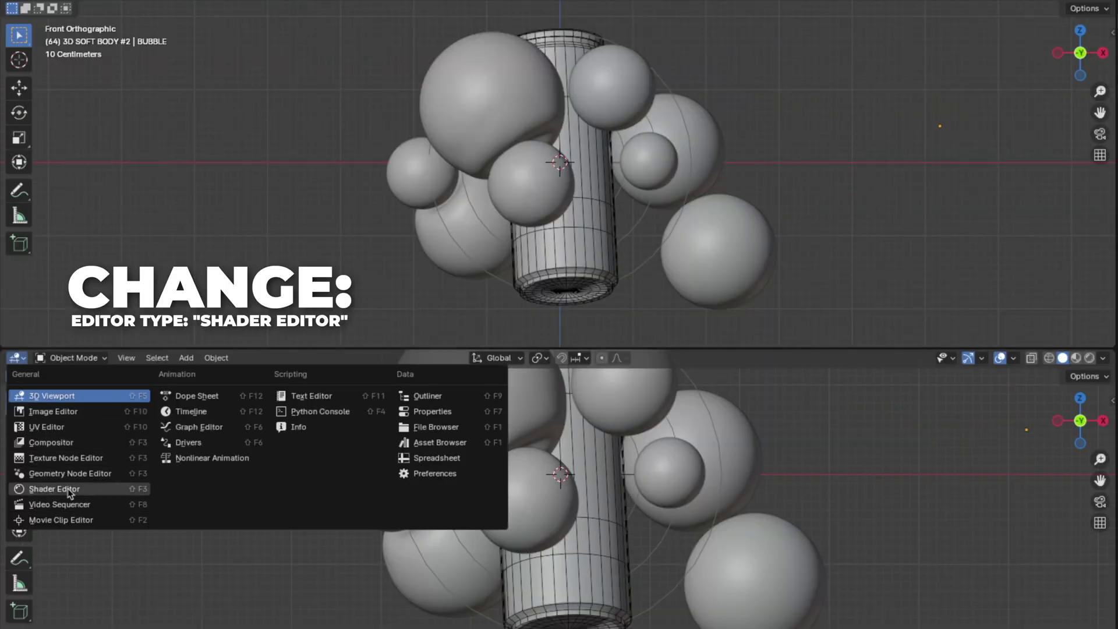
{"action": "left_click", "coordinate": [54, 489]}
Give BUBBLE.001 a new material named BUBBLE-PURPLE.
{"action": "left_click", "coordinate": [438, 259]}
{"action": "left_click", "coordinate": [572, 356]}
{"action": "left_click", "coordinate": [580, 359]}
{"action": "type", "text": "BUBBLE-PURPLE"}
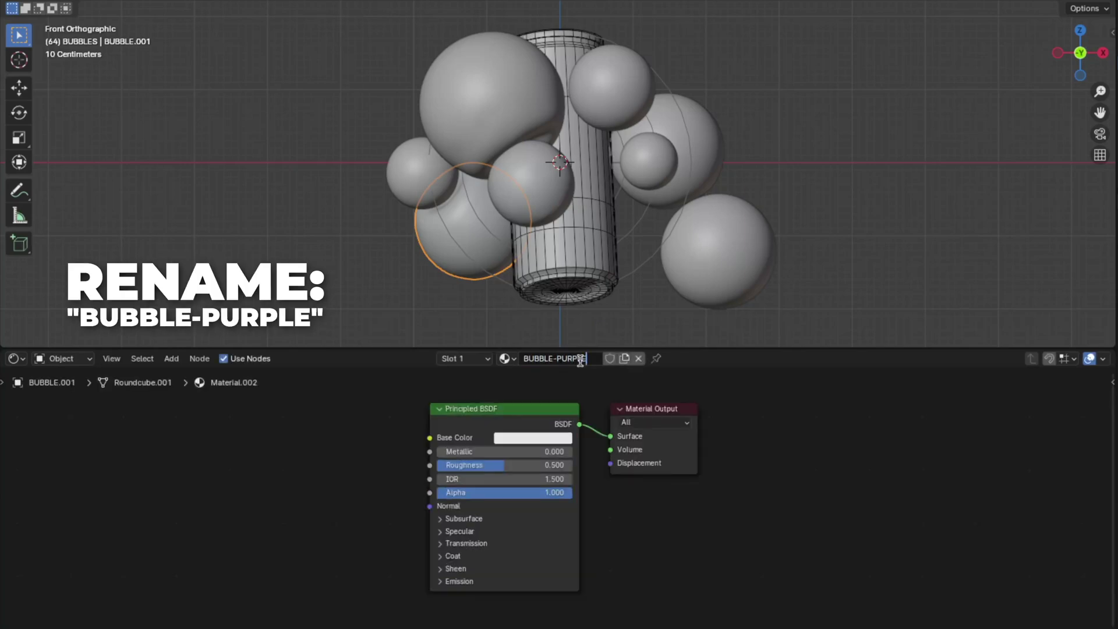
{"action": "key", "text": "Return"}
Show the viewport in rendered shading and set the render engine to Cycles with the GPU Compute device.
{"action": "key", "text": "z"}
{"action": "left_click", "coordinate": [805, 113]}
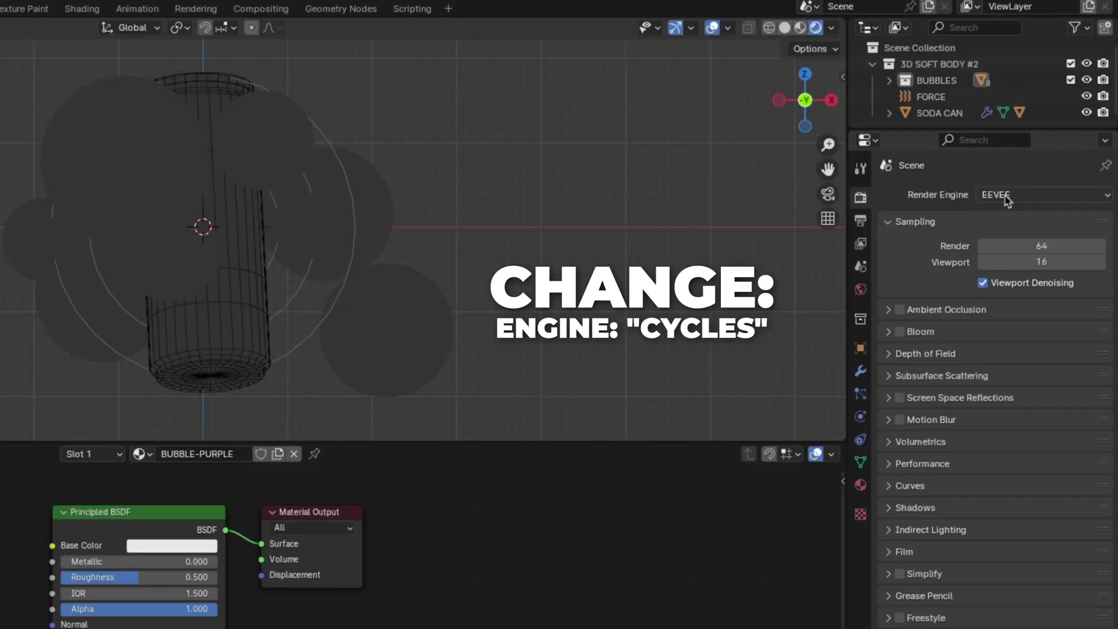
{"action": "left_click", "coordinate": [1007, 200]}
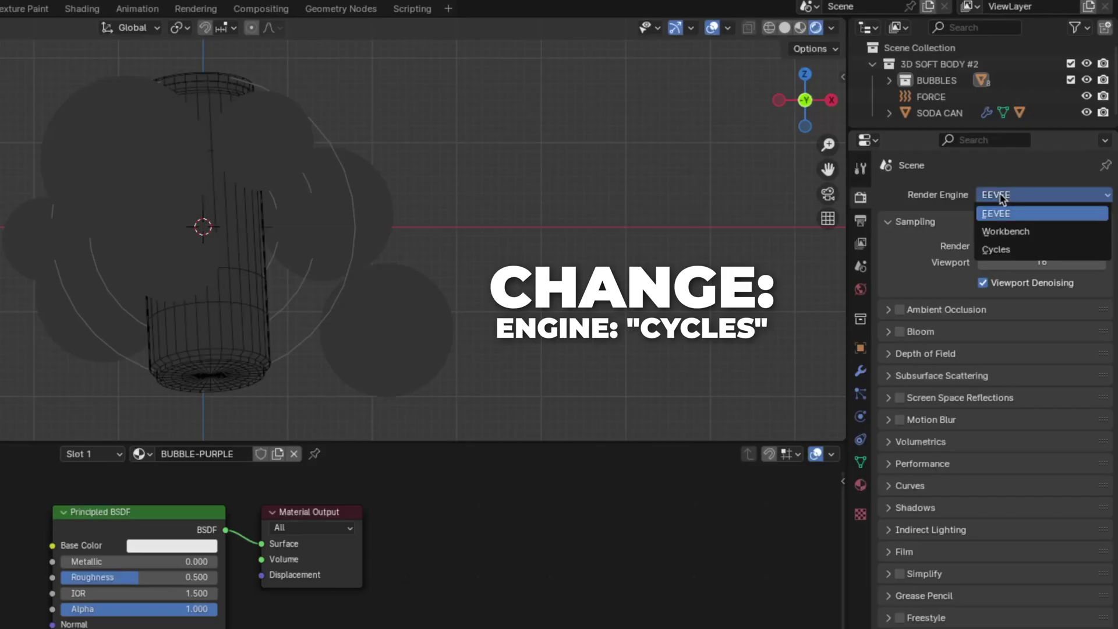
{"action": "left_click", "coordinate": [1002, 250]}
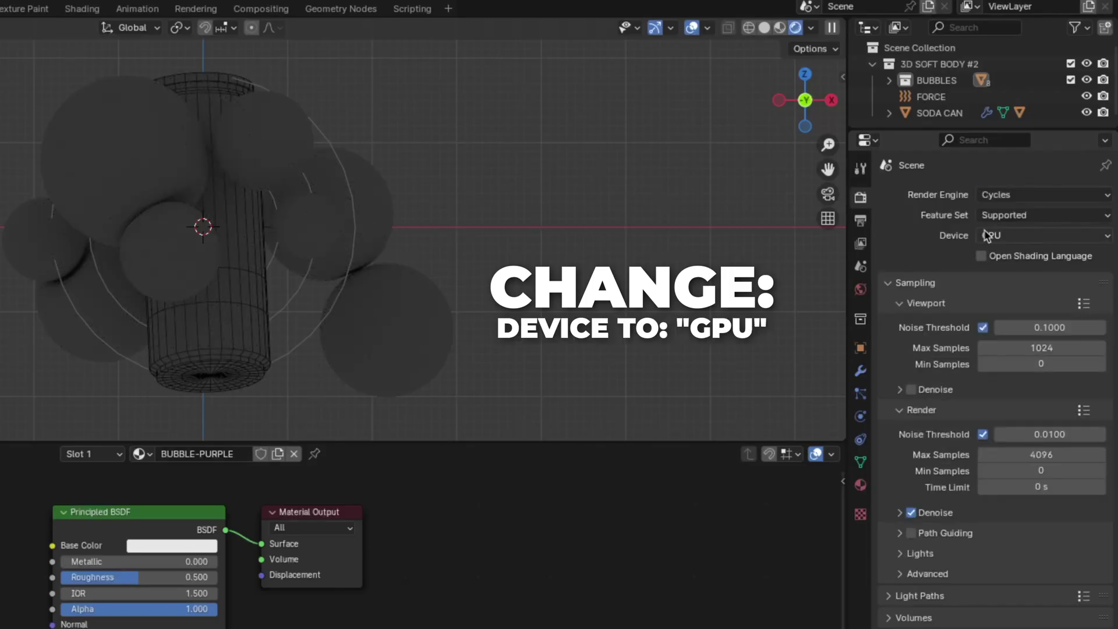
{"action": "left_click", "coordinate": [985, 235]}
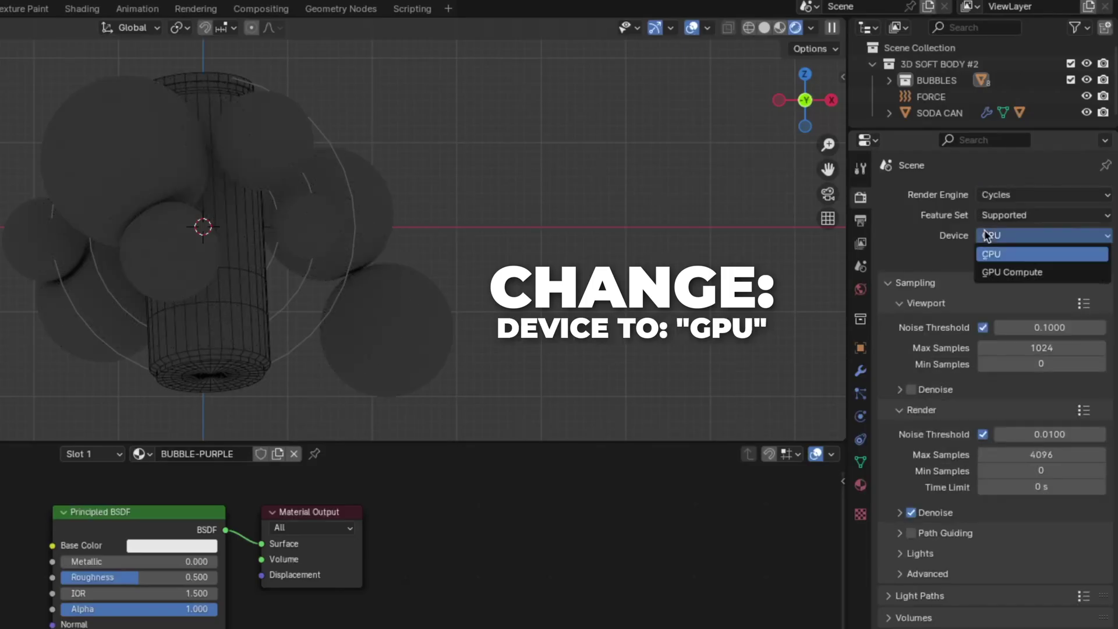
{"action": "left_click", "coordinate": [1018, 272]}
Set the final render's noise threshold to 0.1 and its max samples to 300.
{"action": "double_click", "coordinate": [1048, 434]}
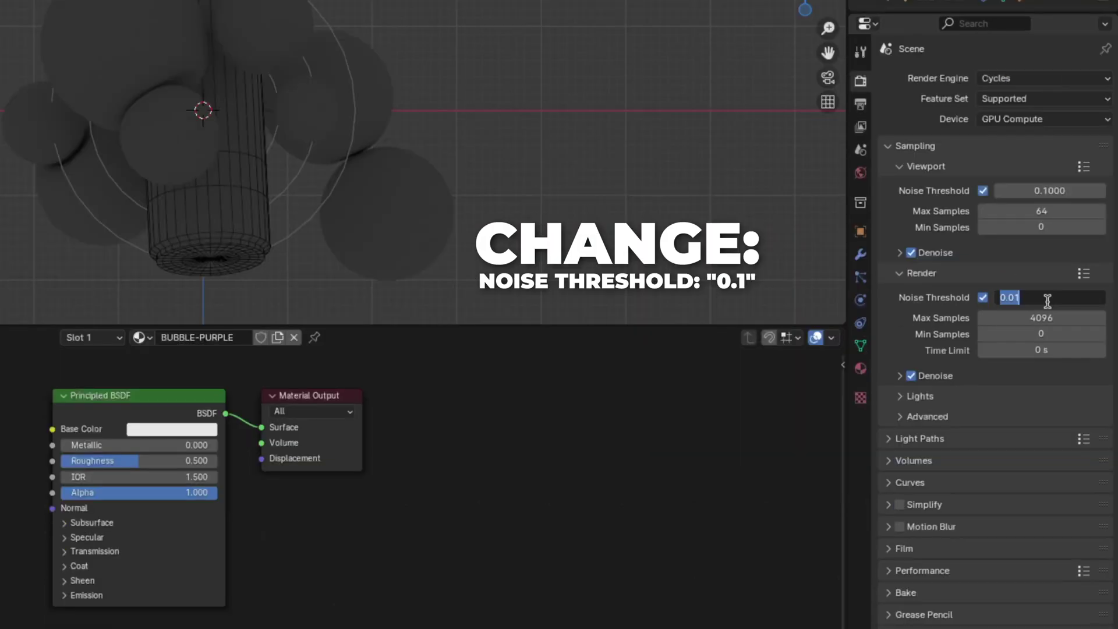
{"action": "type", "text": "0.1"}
{"action": "key", "text": "Return"}
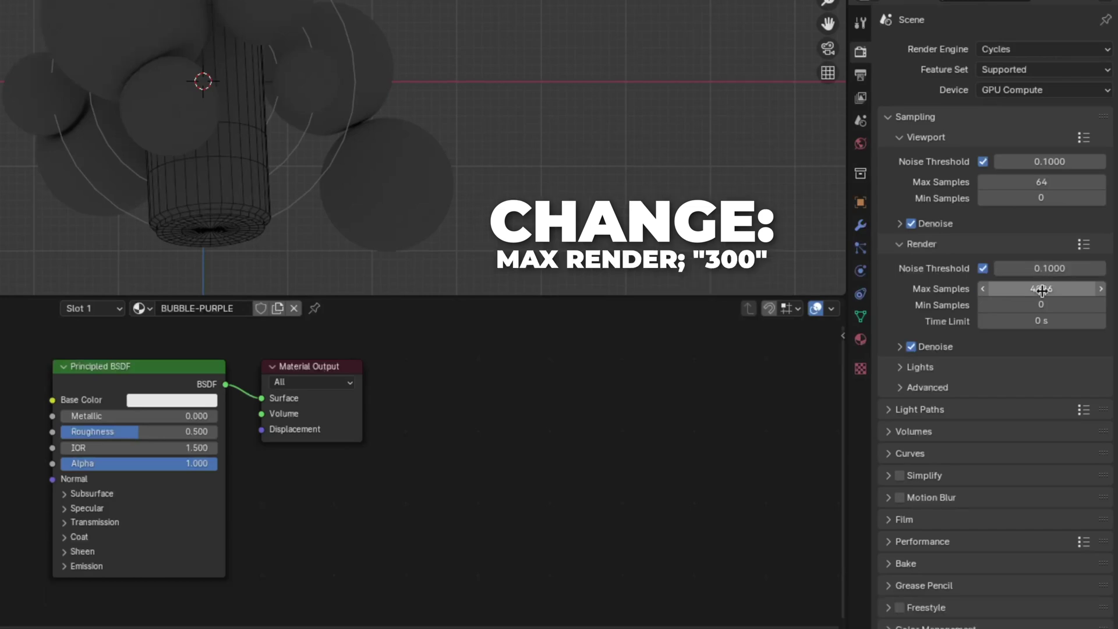
{"action": "double_click", "coordinate": [1043, 318]}
{"action": "type", "text": "3"}
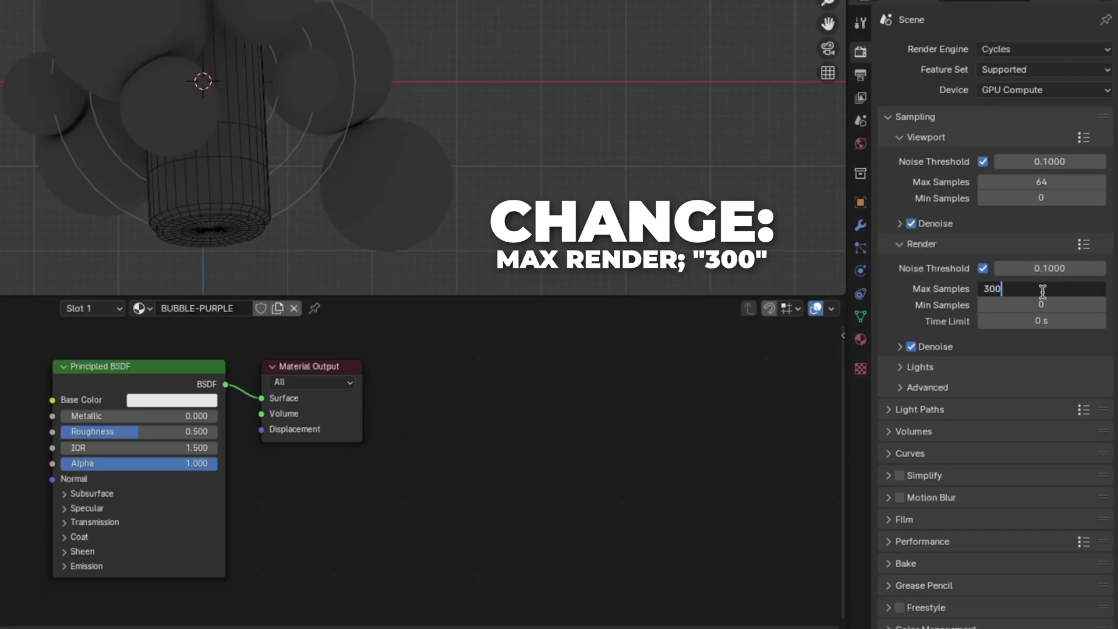
{"action": "type", "text": "00"}
{"action": "key", "text": "Return"}
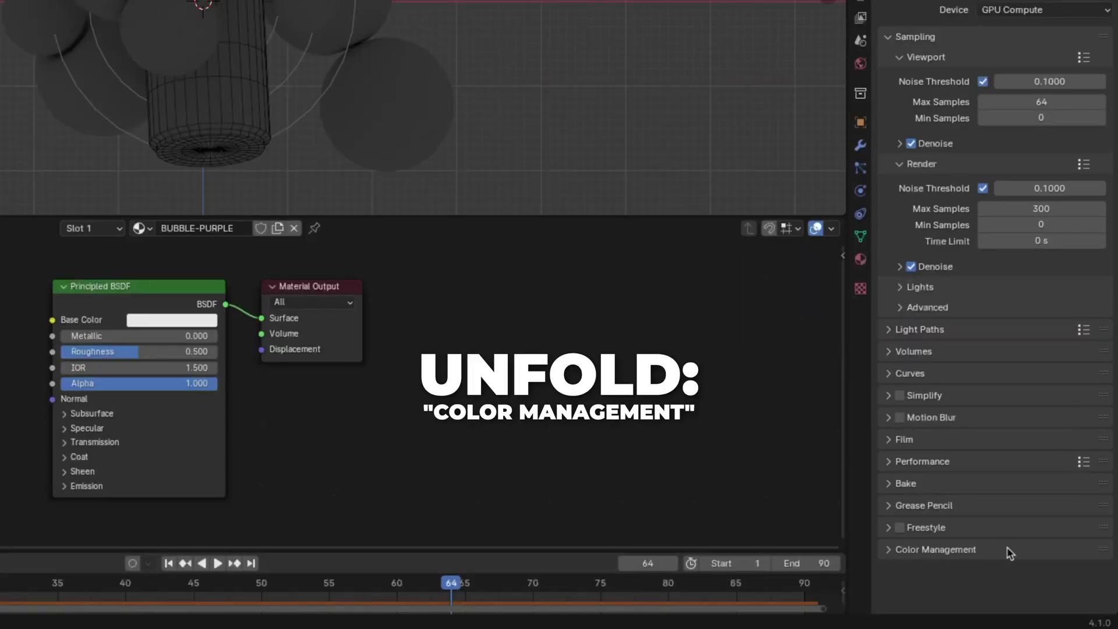
Adjust the scene's Color Management settings.
{"action": "left_click", "coordinate": [958, 550]}
{"action": "scroll", "coordinate": [959, 552], "scroll_direction": "down", "scroll_amount": 5}
{"action": "left_click", "coordinate": [1033, 498]}
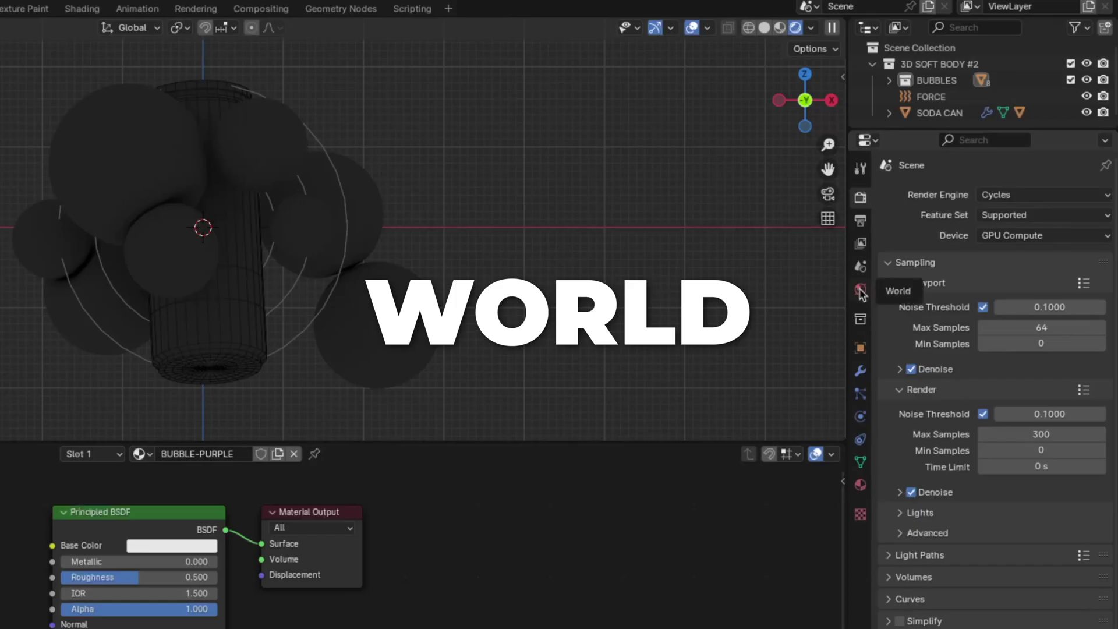
Use an Environment Texture as the world color and load peppermint_powerplant_4k.exr from the BLENDER-HDRI folder.
{"action": "left_click", "coordinate": [861, 291]}
{"action": "left_click", "coordinate": [979, 196]}
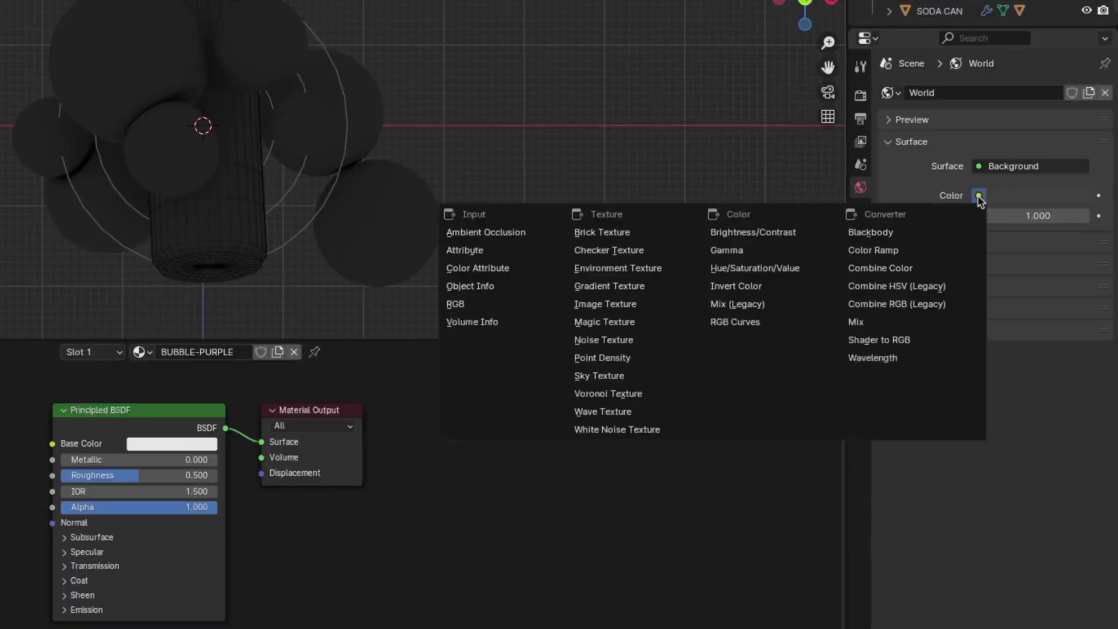
{"action": "left_click", "coordinate": [638, 272]}
{"action": "left_click", "coordinate": [1061, 216]}
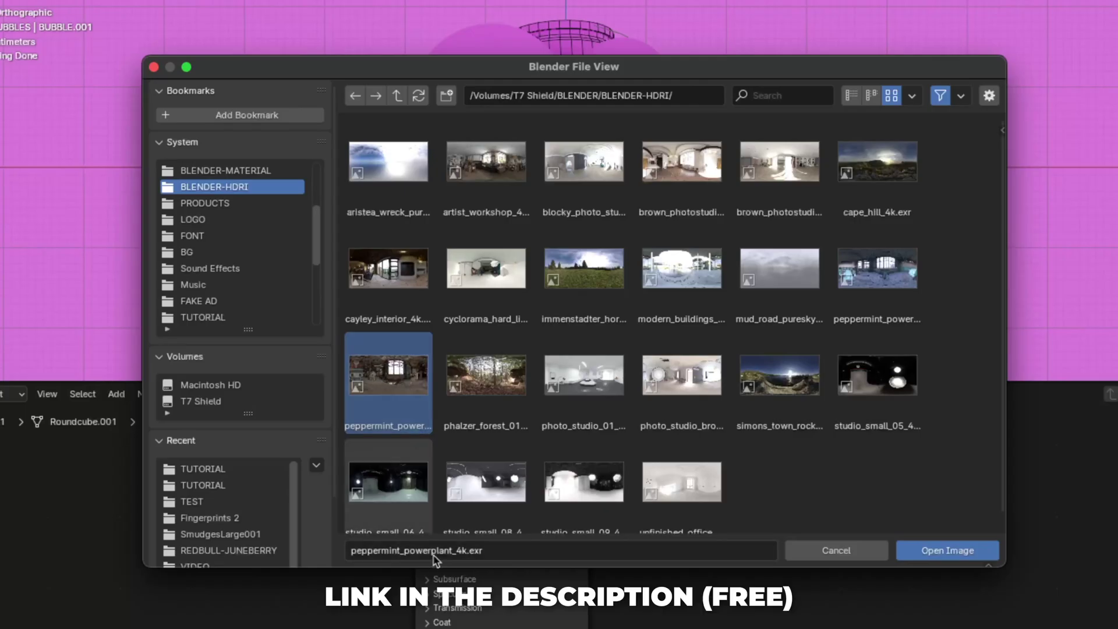
{"action": "left_click", "coordinate": [967, 553]}
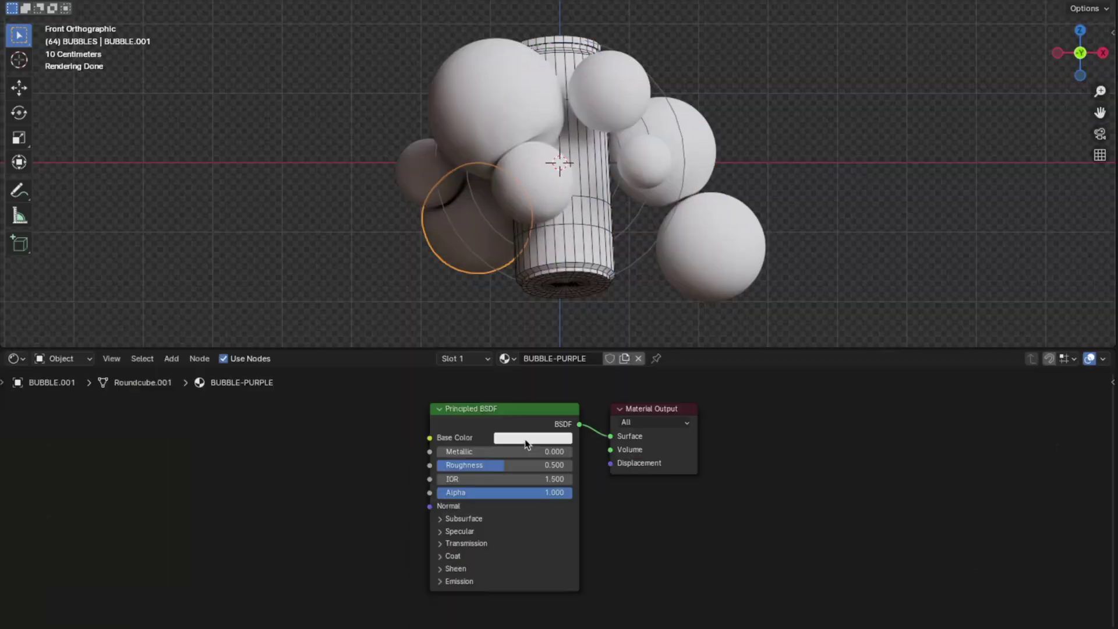
Set the base color of BUBBLE-PURPLE to hex C791C1.
{"action": "left_click", "coordinate": [526, 444]}
{"action": "left_click", "coordinate": [602, 364]}
{"action": "left_click", "coordinate": [559, 380]}
{"action": "key", "text": "BackSpace"}
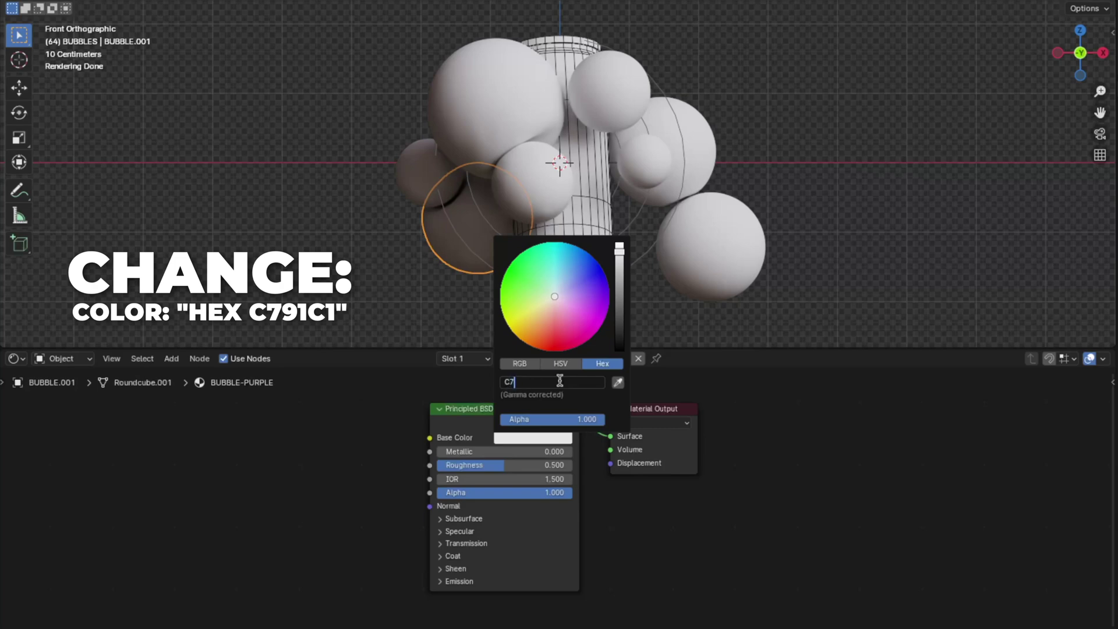
{"action": "type", "text": "C791C1"}
{"action": "key", "text": "Return"}
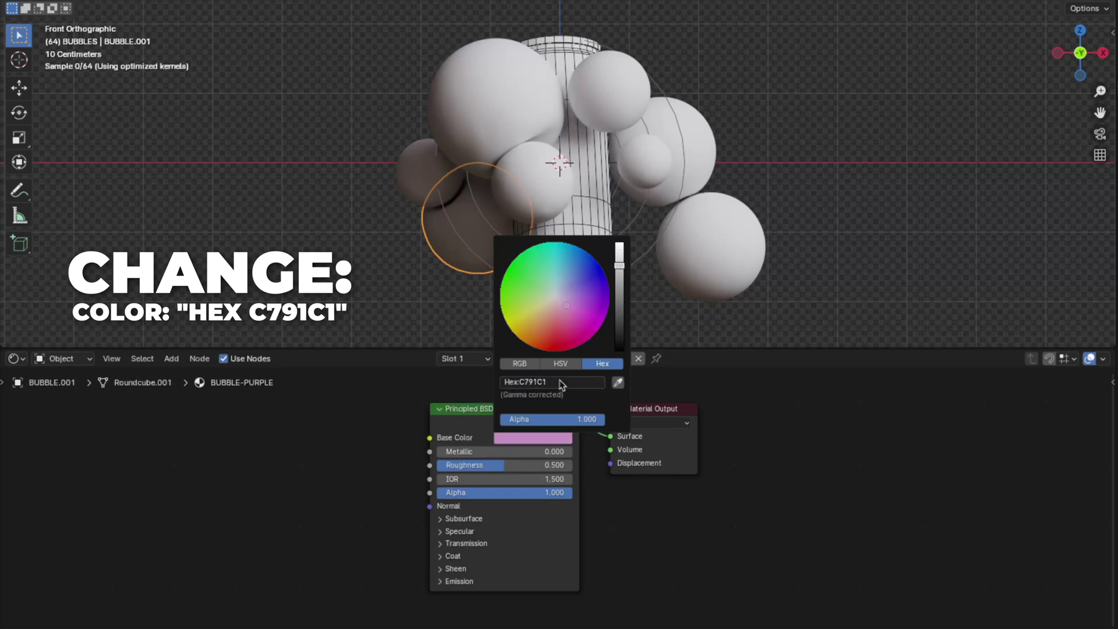
Set the transmission weight of BUBBLE-PURPLE to 1.
{"action": "left_click", "coordinate": [501, 543]}
{"action": "left_click", "coordinate": [503, 560]}
{"action": "key", "text": "Return"}
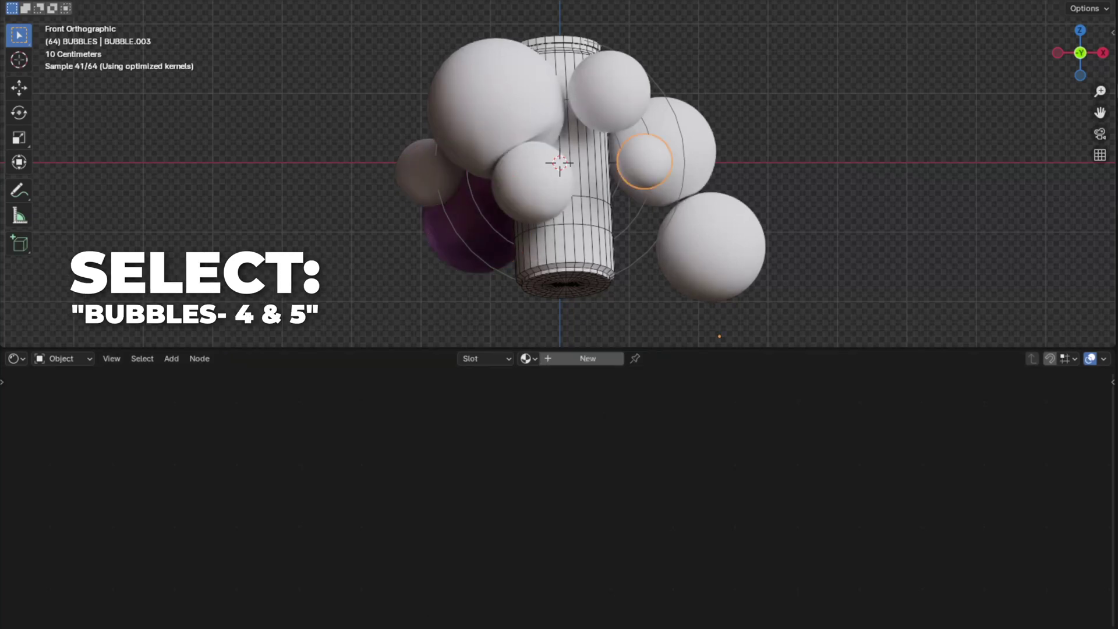
Link BUBBLE.001's purple material to BUBBLE.003 and the medium bubble overlapping the can's upper right edge.
{"action": "left_click", "coordinate": [609, 91], "text": "shift"}
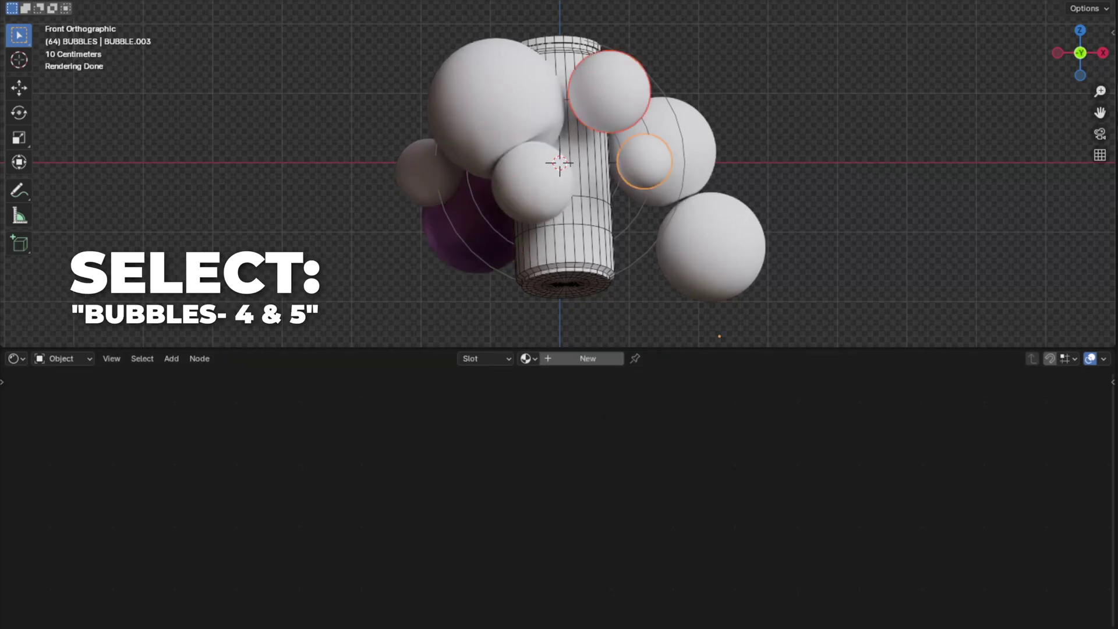
{"action": "left_click", "coordinate": [438, 254], "text": "shift"}
{"action": "key", "text": "ctrl+l"}
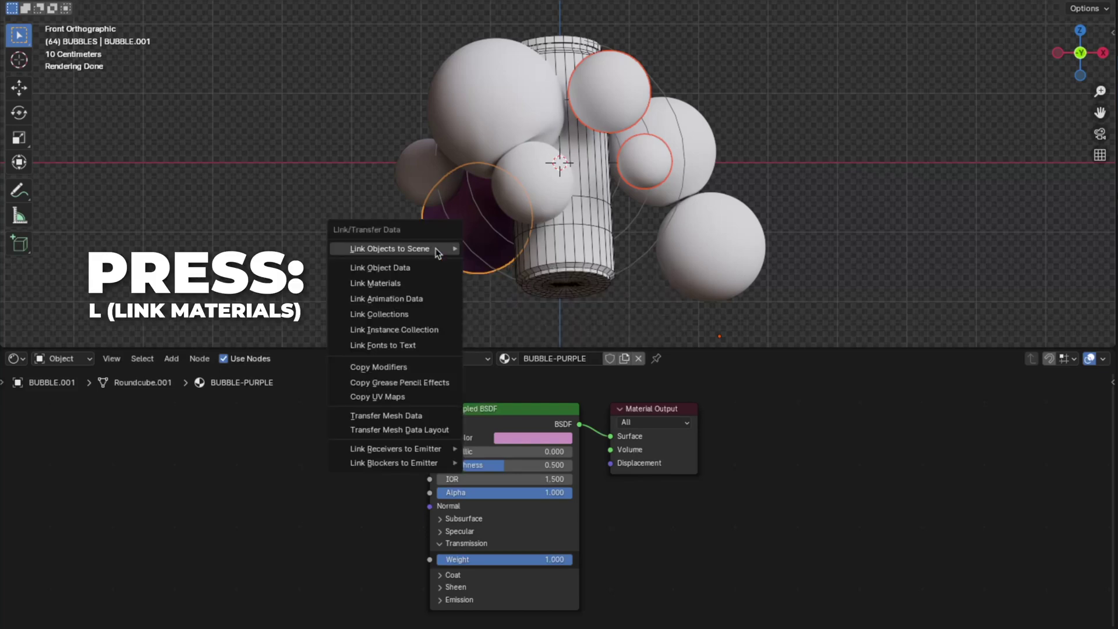
{"action": "left_click", "coordinate": [399, 288]}
{"action": "left_click", "coordinate": [399, 290]}
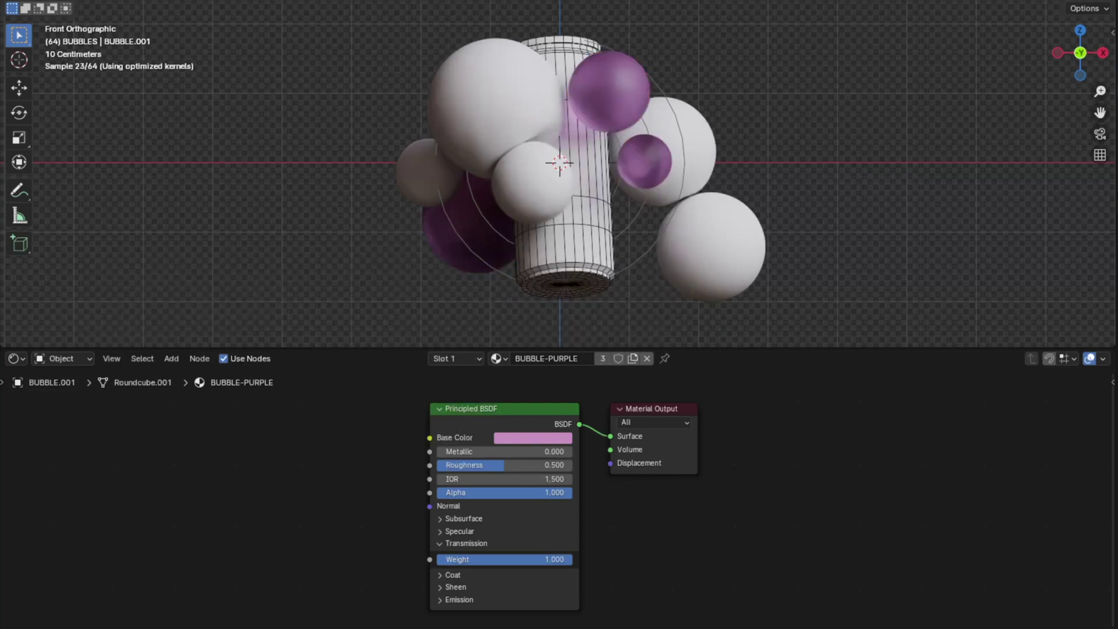
Assign BUBBLE-PURPLE to BUBBLE.002 and duplicate it as a separate material for that bubble.
{"action": "left_click", "coordinate": [429, 172]}
{"action": "left_click", "coordinate": [527, 359]}
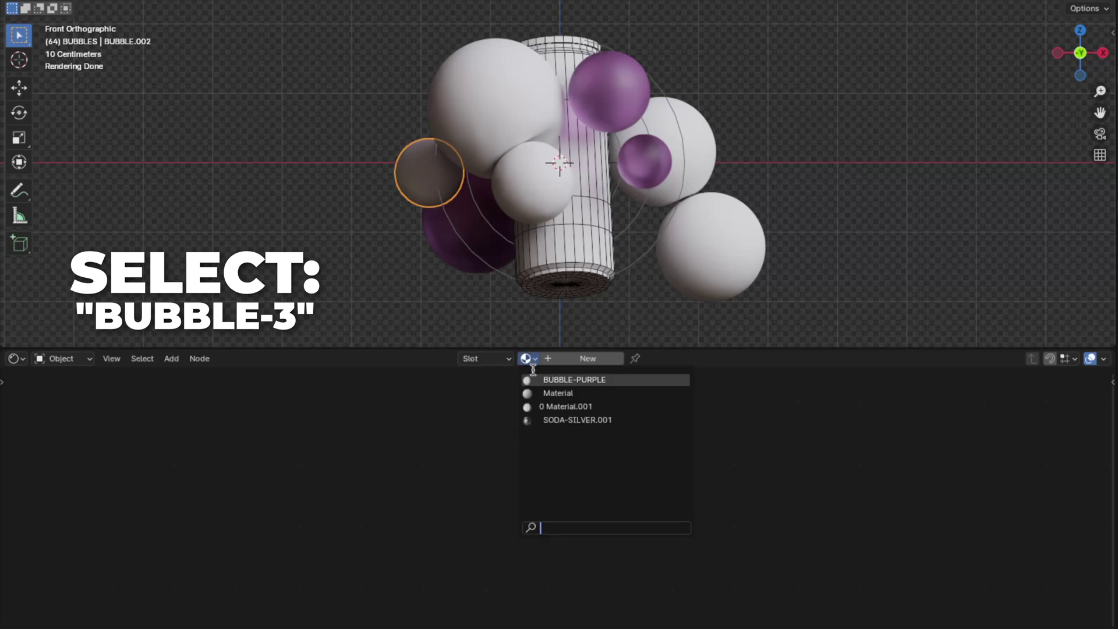
{"action": "left_click", "coordinate": [560, 380]}
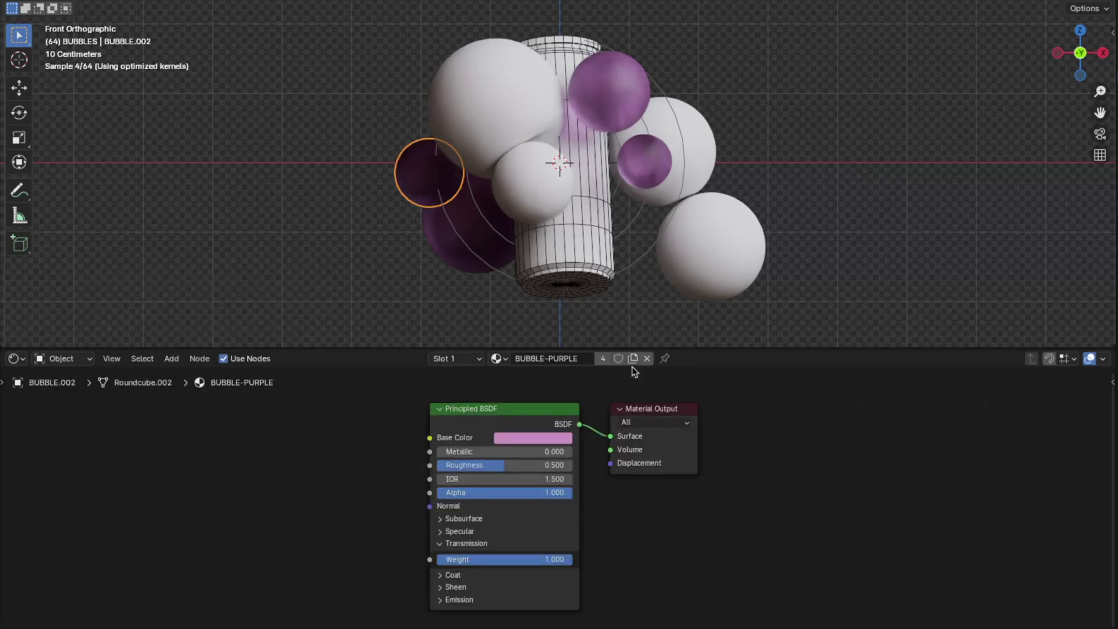
{"action": "left_click", "coordinate": [633, 358]}
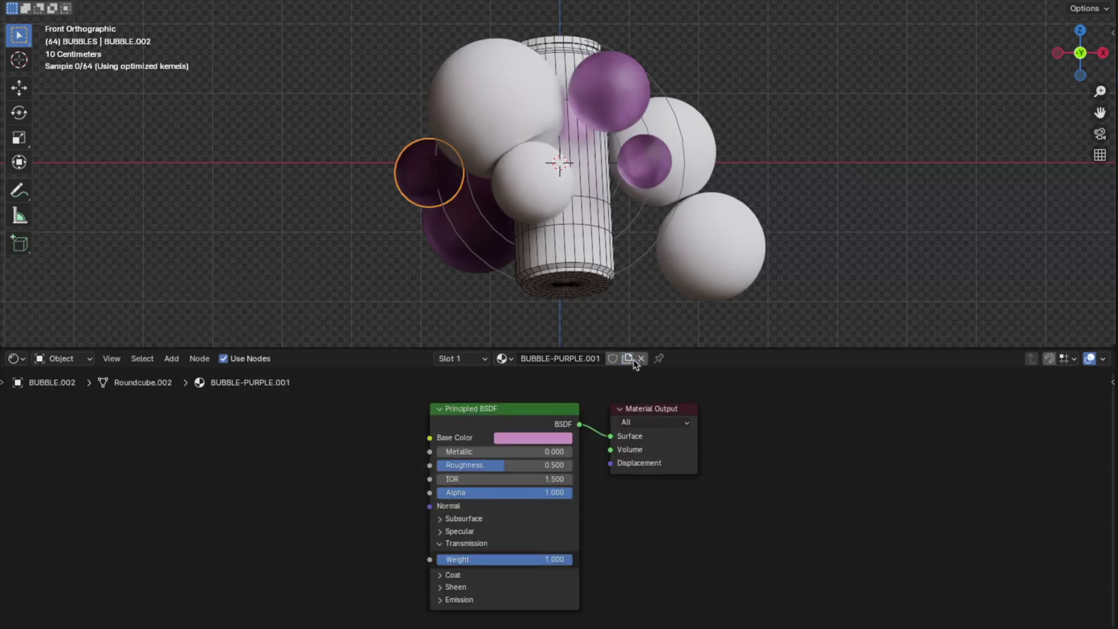
Rename BUBBLE.002's duplicated material to BUBBLE-BLUE.
{"action": "double_click", "coordinate": [603, 359]}
{"action": "key", "text": "BackSpace"}
{"action": "key", "text": "BackSpace"}
{"action": "key", "text": "BackSpace"}
{"action": "key", "text": "BackSpace"}
{"action": "key", "text": "BackSpace"}
{"action": "key", "text": "BackSpace"}
{"action": "key", "text": "BackSpace"}
{"action": "key", "text": "BackSpace"}
{"action": "type", "text": "BLE-BL"}
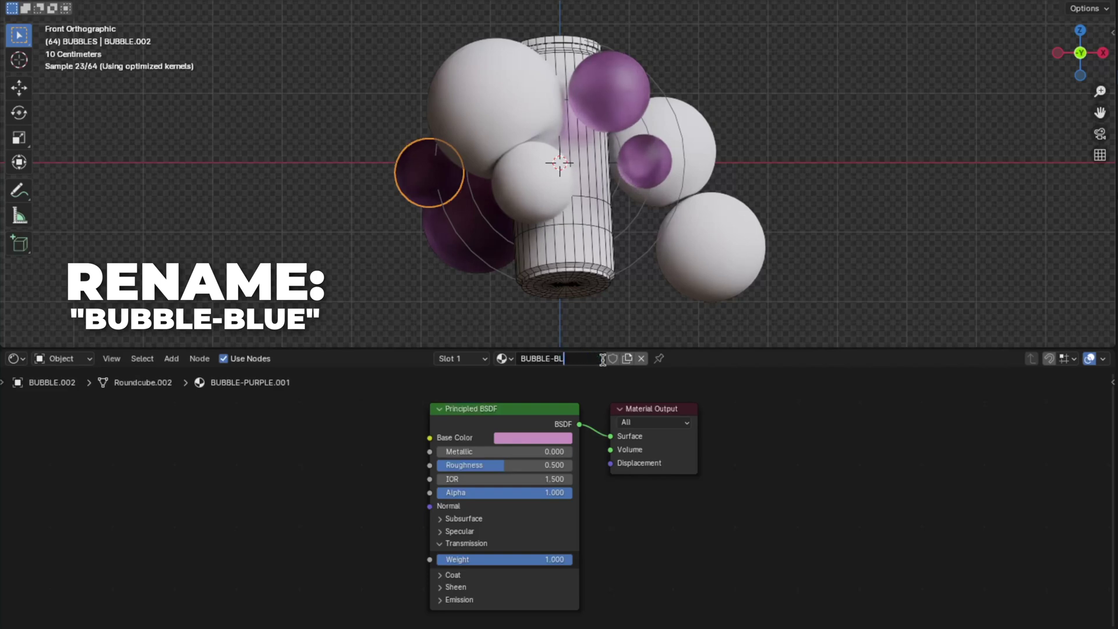
{"action": "type", "text": "UE"}
{"action": "key", "text": "Return"}
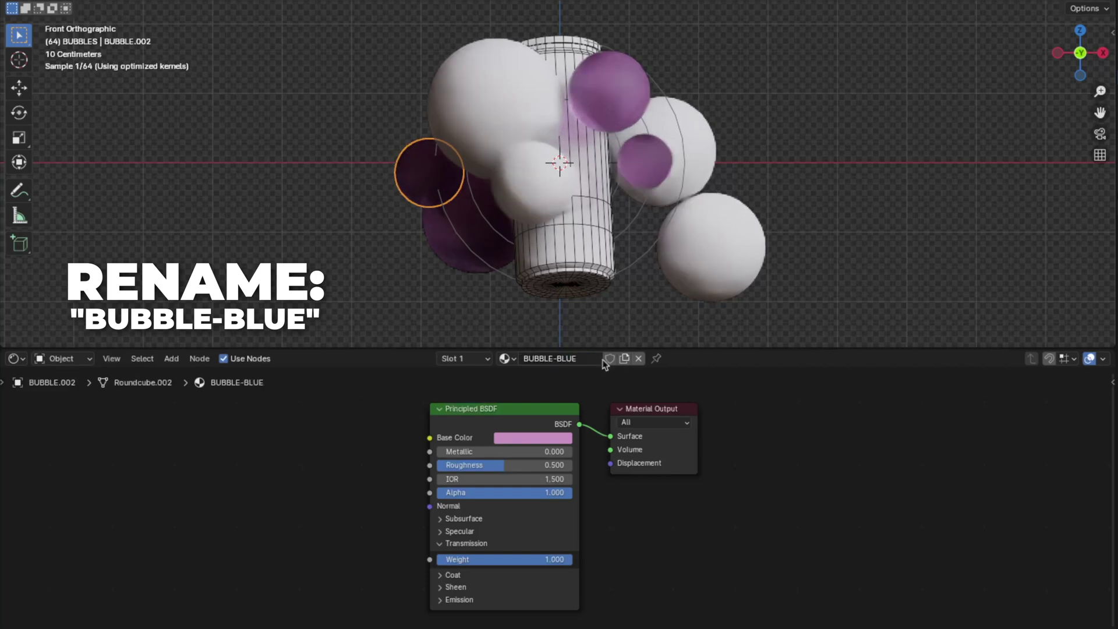
Set the transmission weight of BUBBLE-BLUE to 0 and collapse its transmission settings.
{"action": "left_click", "coordinate": [487, 559]}
{"action": "type", "text": "0"}
{"action": "left_click", "coordinate": [473, 543]}
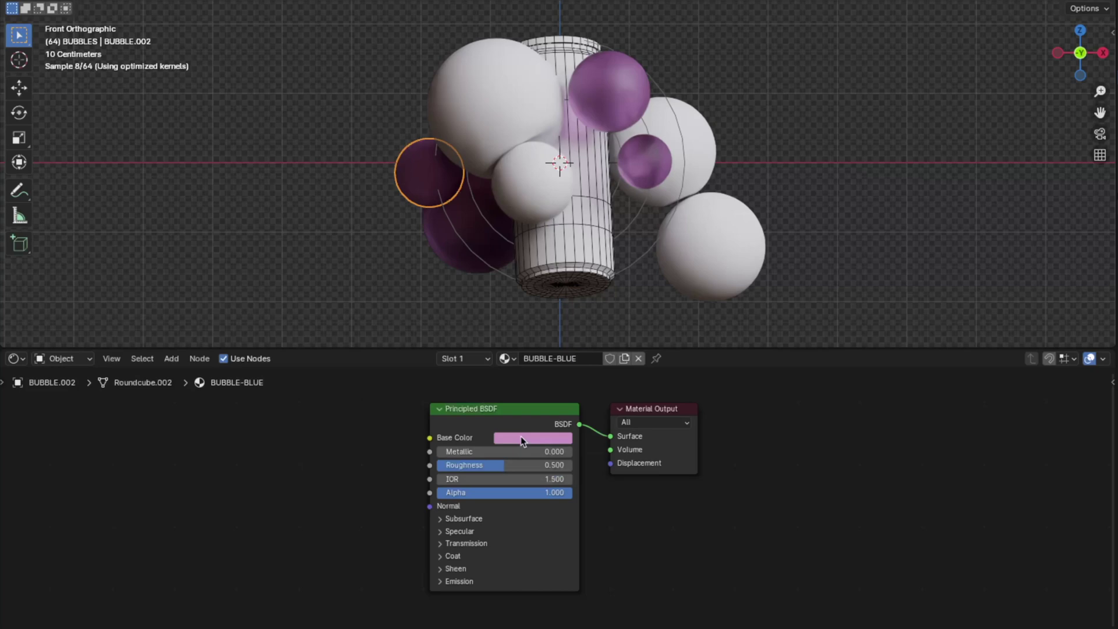
Set the base color of BUBBLE-BLUE to hex 016FB7 and its roughness to 0.3.
{"action": "left_click", "coordinate": [521, 437]}
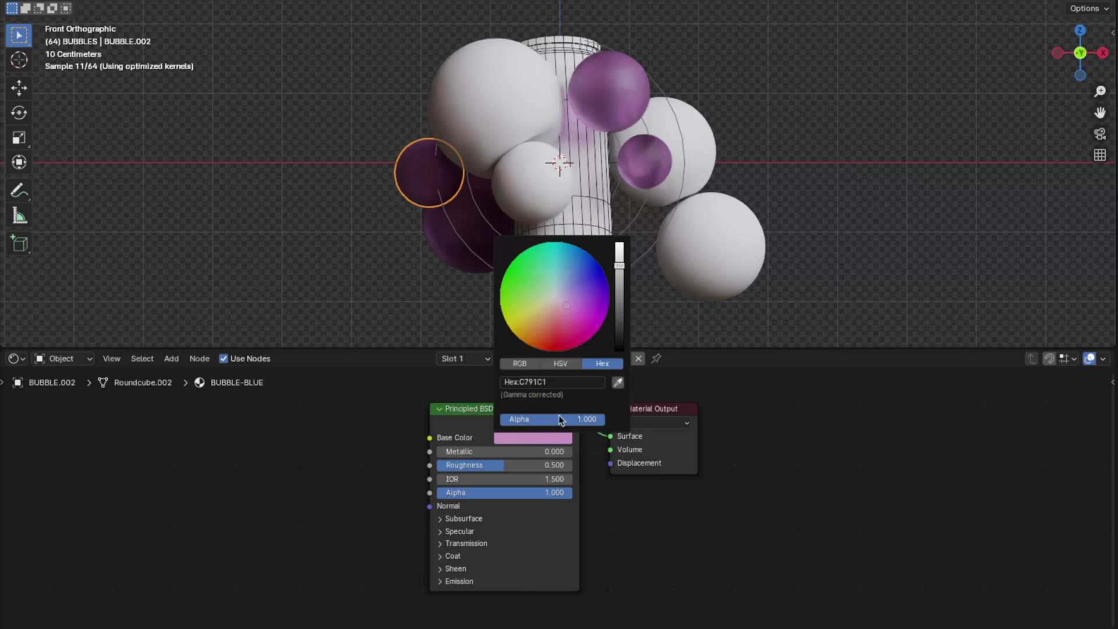
{"action": "left_click", "coordinate": [571, 381]}
{"action": "key", "text": "BackSpace"}
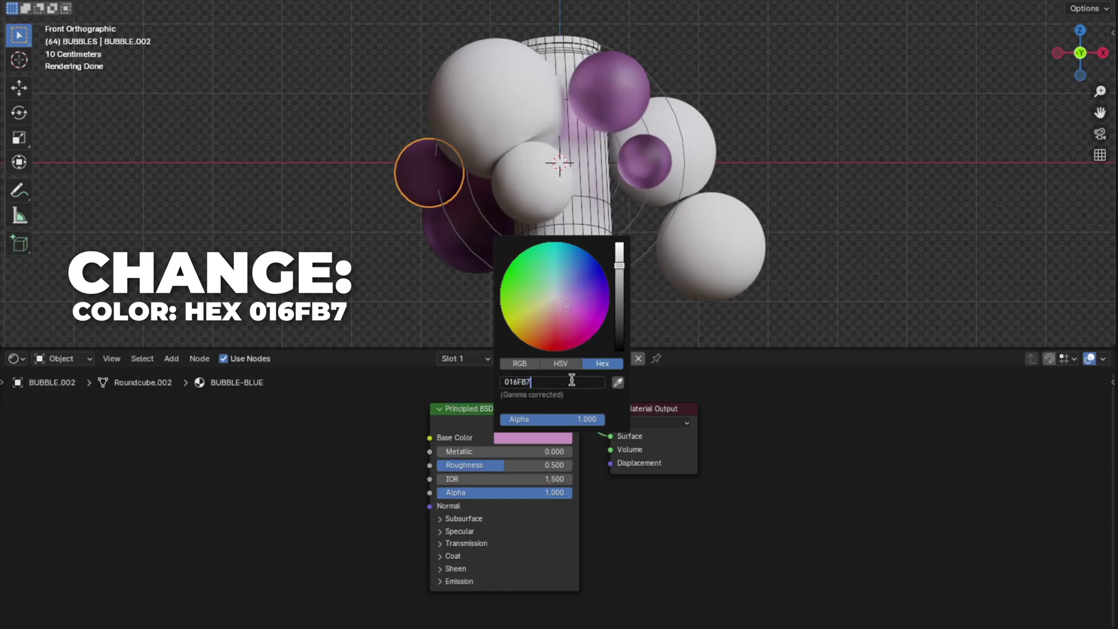
{"action": "type", "text": "016FB7"}
{"action": "key", "text": "Return"}
{"action": "left_click", "coordinate": [499, 470]}
{"action": "type", "text": "0.3"}
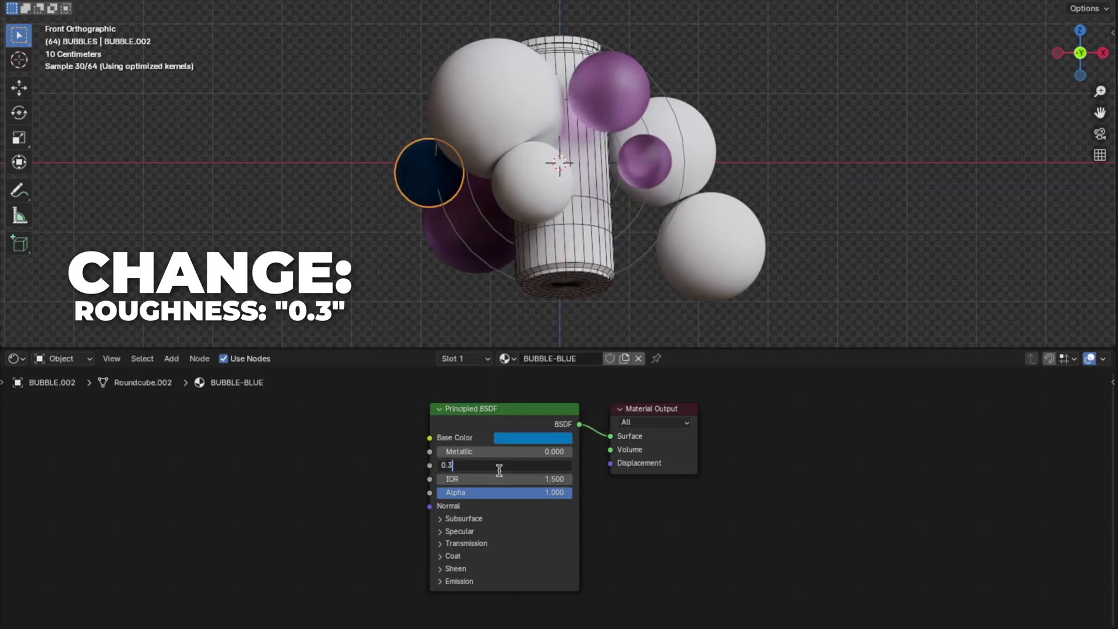
{"action": "key", "text": "Return"}
Link BUBBLE.002's blue material to BUBBLE.005, the large bubble to the lower right of the can.
{"action": "left_click", "coordinate": [716, 238]}
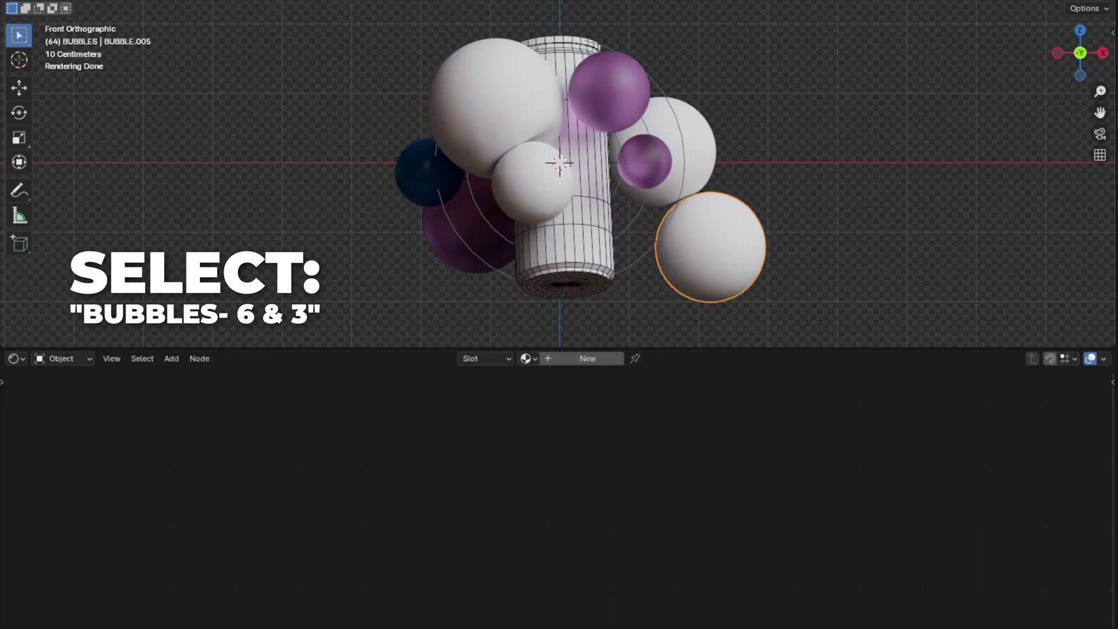
{"action": "left_click", "coordinate": [407, 174], "text": "shift"}
{"action": "key", "text": "ctrl+l"}
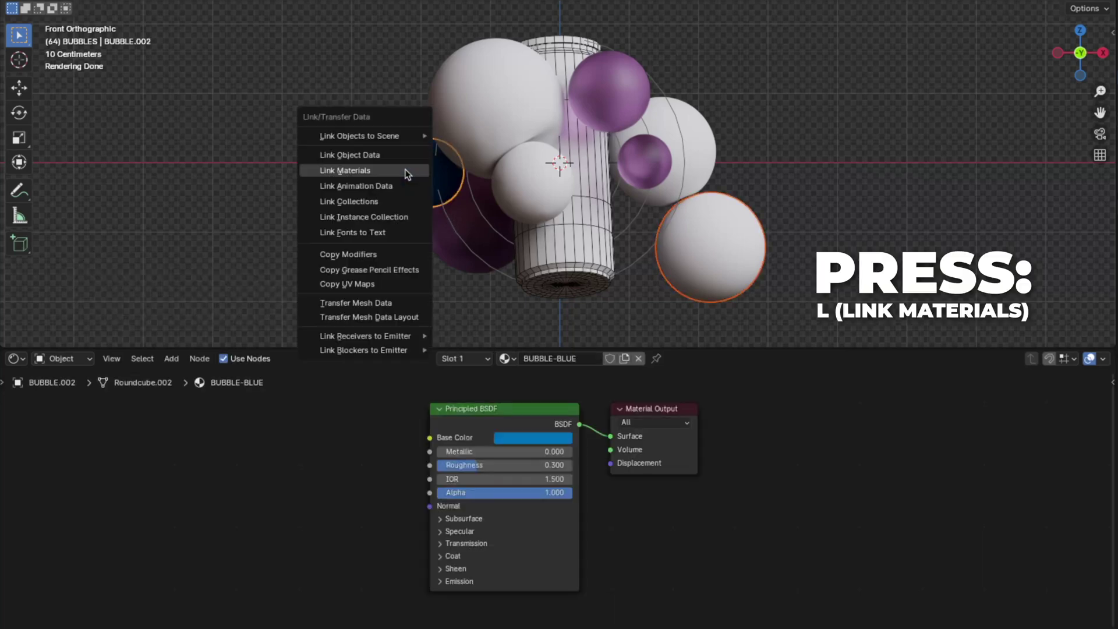
{"action": "left_click", "coordinate": [406, 174]}
Assign BUBBLE-BLUE to the white bubble behind the small purple one and duplicate it as a separate material.
{"action": "left_click", "coordinate": [693, 134]}
{"action": "left_click", "coordinate": [526, 358]}
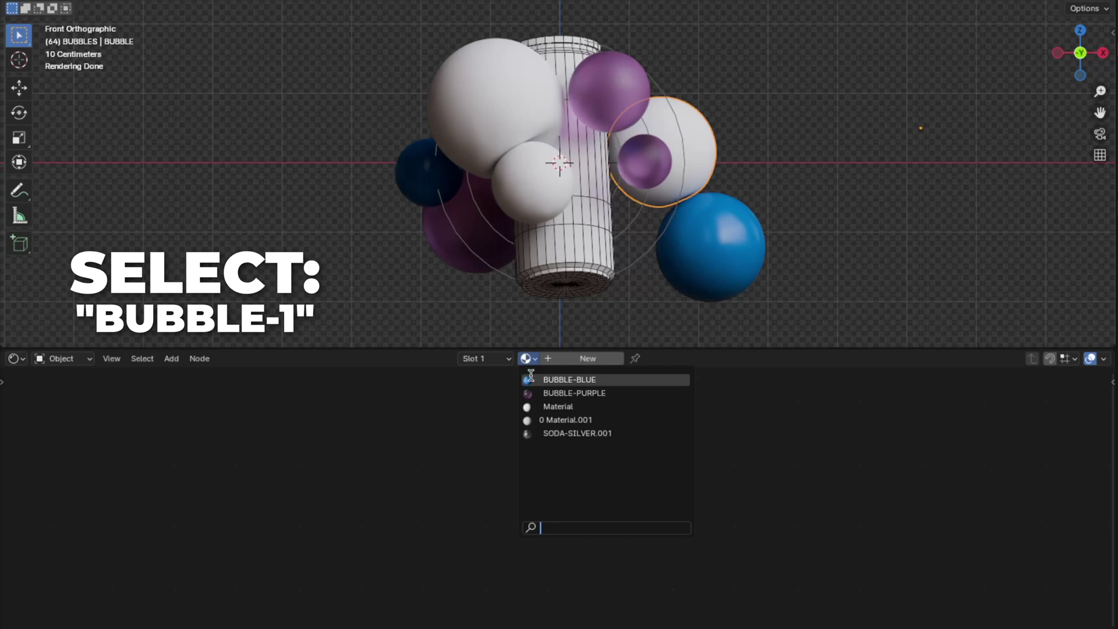
{"action": "left_click", "coordinate": [531, 378]}
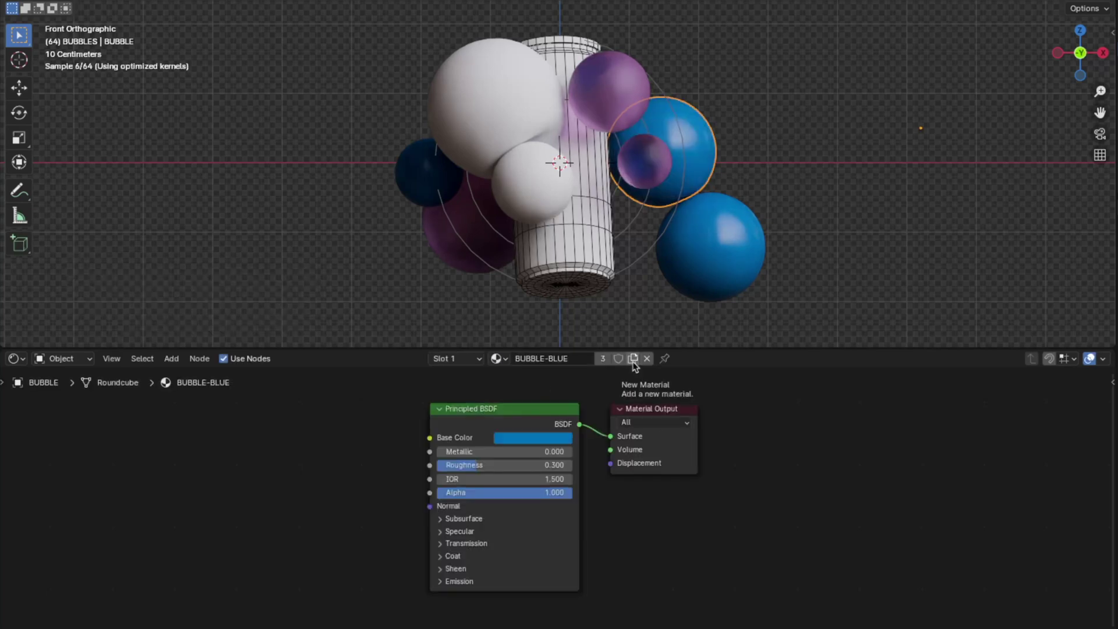
{"action": "left_click", "coordinate": [634, 359]}
Rename the duplicated material on BUBBLE to BUBBLE-GREY.
{"action": "double_click", "coordinate": [589, 359]}
{"action": "key", "text": "BackSpace"}
{"action": "key", "text": "BackSpace"}
{"action": "key", "text": "BackSpace"}
{"action": "key", "text": "BackSpace"}
{"action": "key", "text": "BackSpace"}
{"action": "key", "text": "BackSpace"}
{"action": "key", "text": "BackSpace"}
{"action": "key", "text": "BackSpace"}
{"action": "type", "text": "GREY"}
{"action": "key", "text": "Return"}
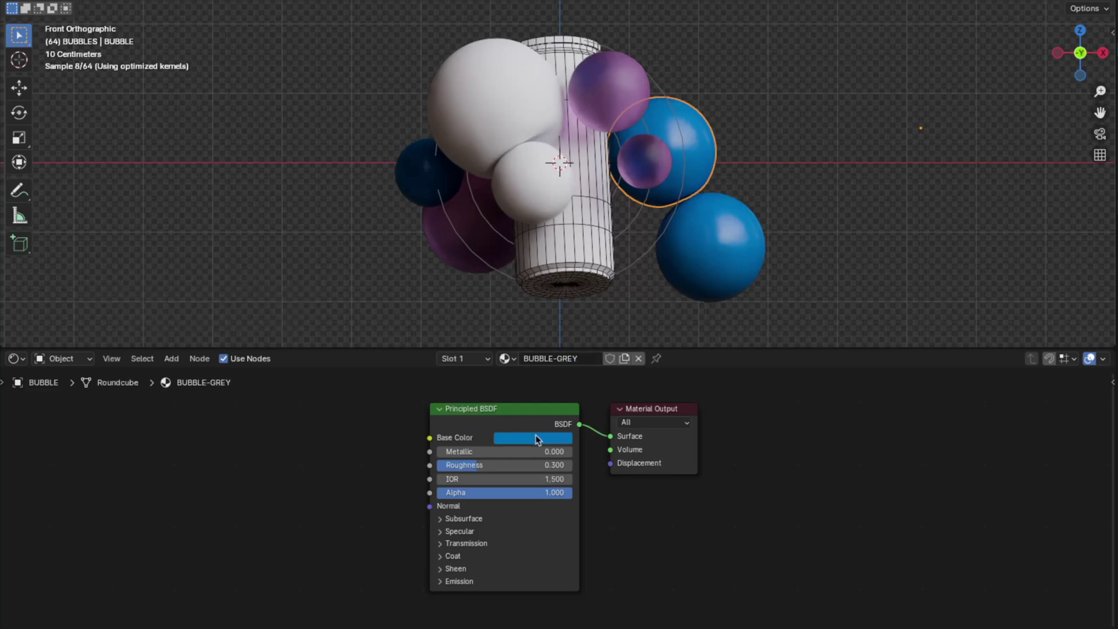
Set the base color of BUBBLE-GREY to hex D1D1D1.
{"action": "left_click", "coordinate": [536, 437]}
{"action": "left_click", "coordinate": [557, 382]}
{"action": "key", "text": "BackSpace"}
{"action": "type", "text": "D1D1D1"}
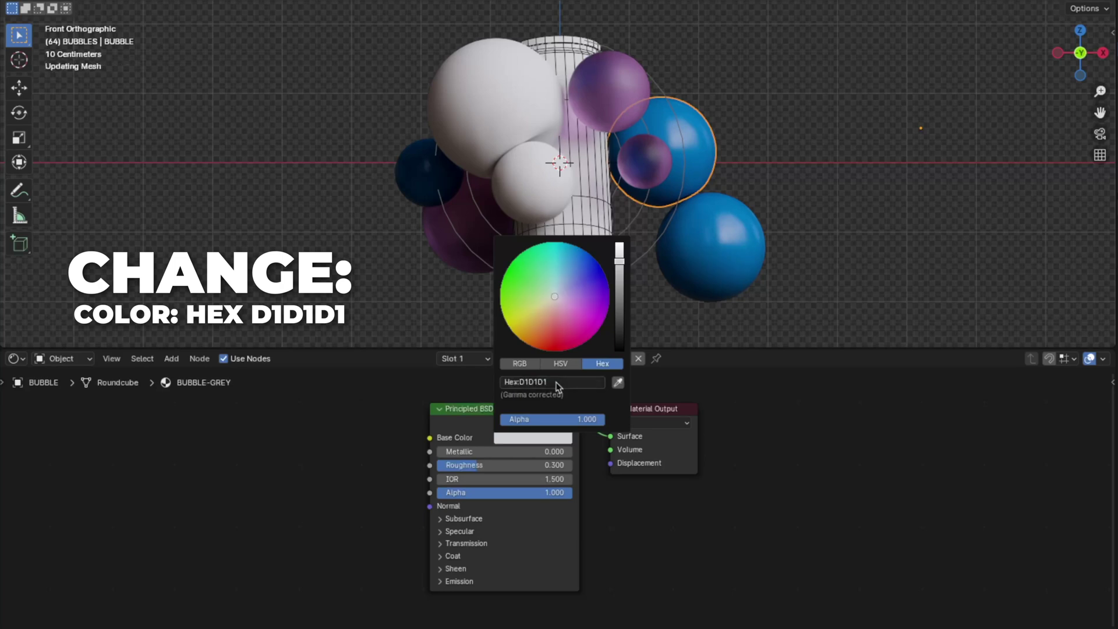
{"action": "key", "text": "Return"}
Link BUBBLE's grey material to the largest bubble and the white bubble just below it in front of the can.
{"action": "left_click", "coordinate": [462, 87]}
{"action": "left_click", "coordinate": [530, 190], "text": "shift"}
{"action": "left_click", "coordinate": [706, 142], "text": "shift"}
{"action": "key", "text": "ctrl+l"}
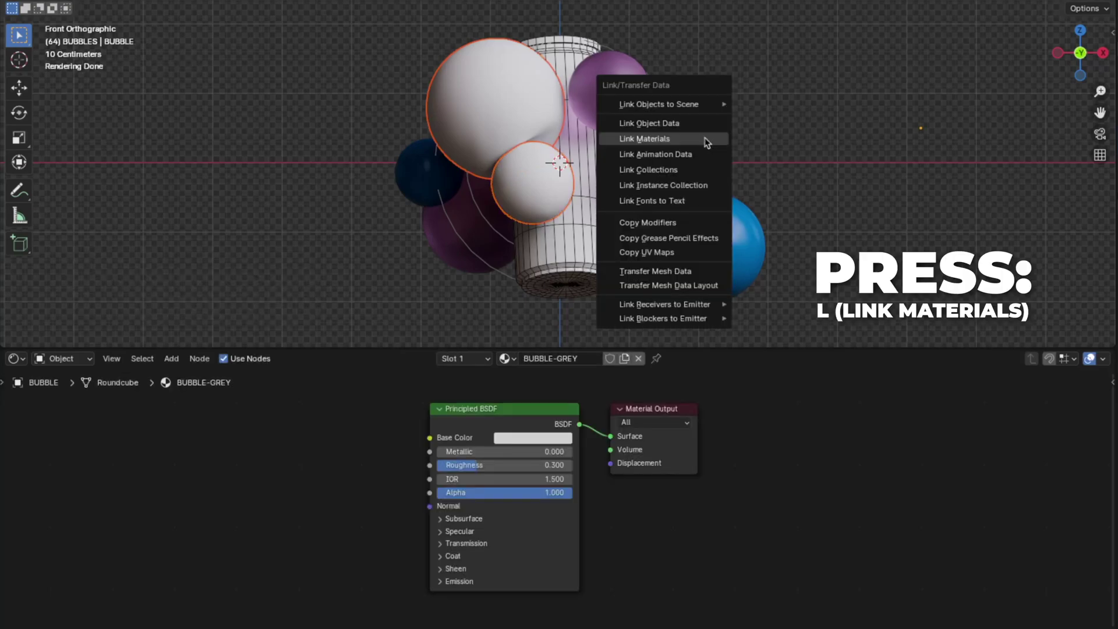
{"action": "left_click", "coordinate": [705, 140]}
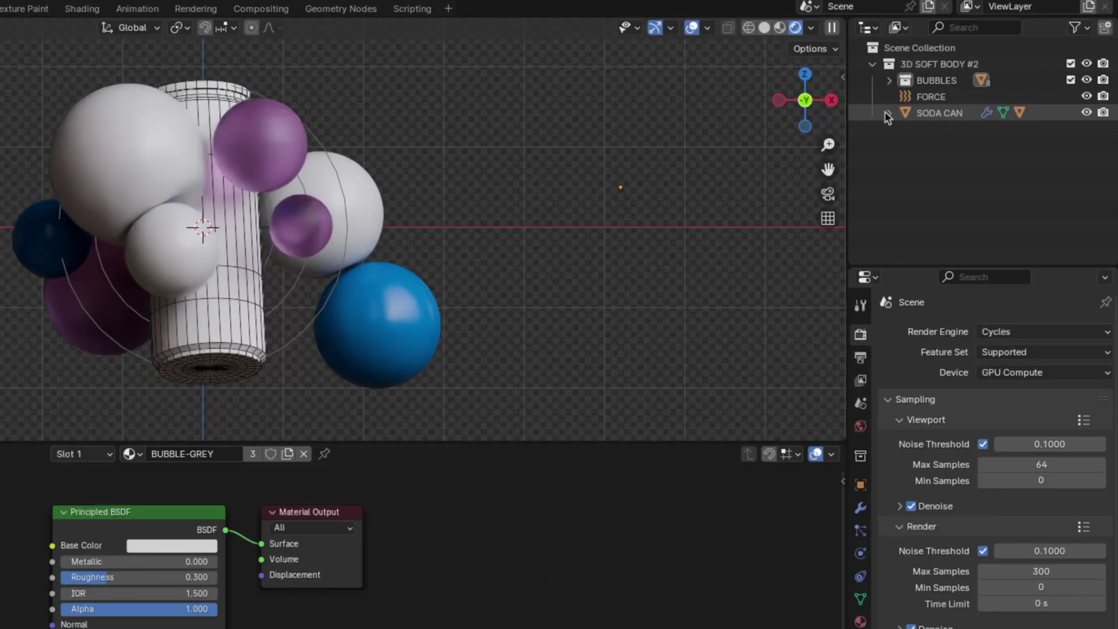
Hide the COLLISION object nested under SODA CAN in the viewport.
{"action": "left_click", "coordinate": [887, 114]}
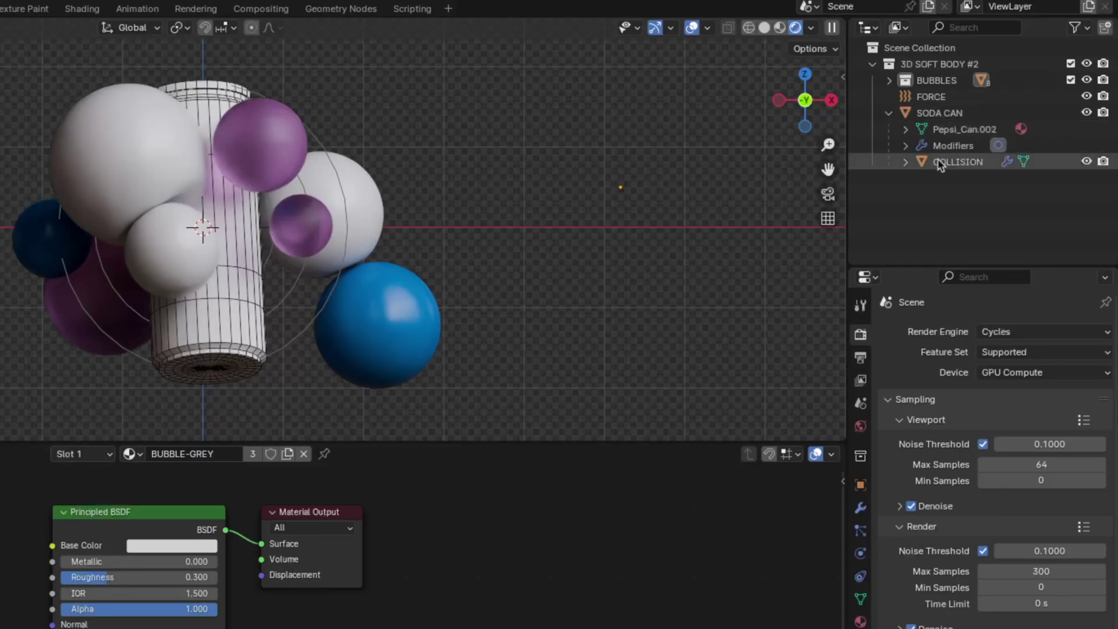
{"action": "left_click", "coordinate": [938, 160]}
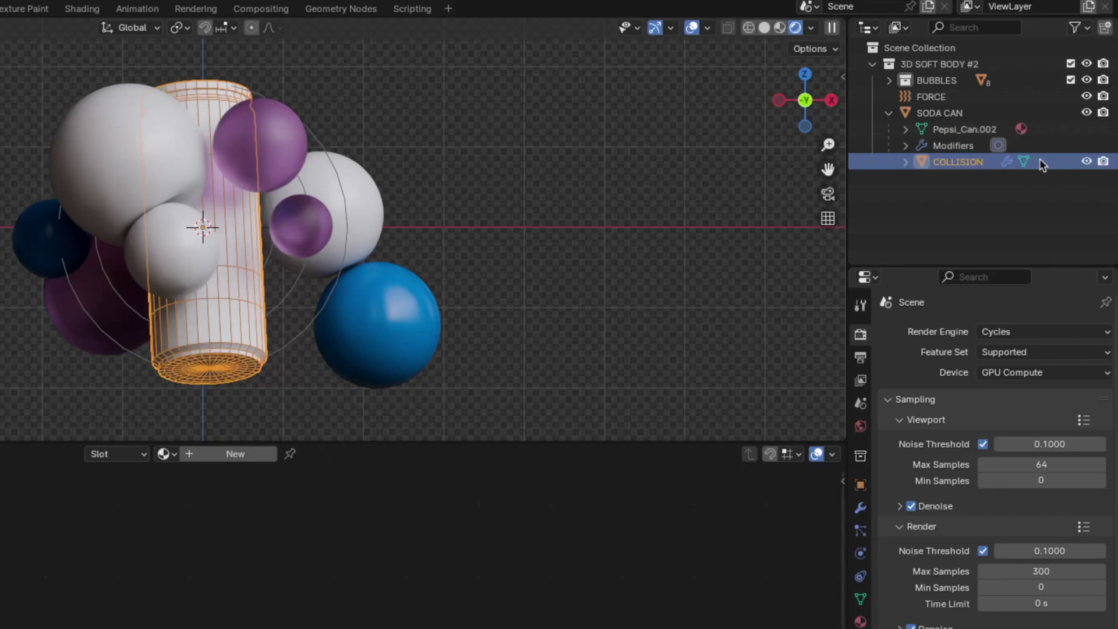
{"action": "left_click", "coordinate": [1087, 162]}
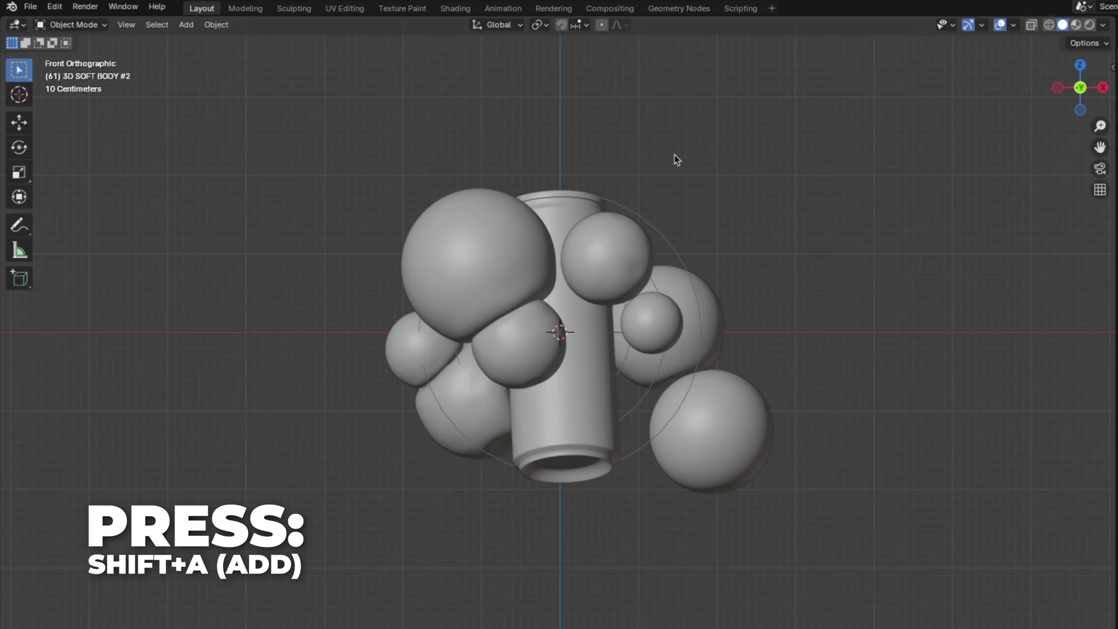
Add a camera and an empty at the world origin.
{"action": "key", "text": "shift+a"}
{"action": "key", "text": "shift+a"}
{"action": "mouse_move", "coordinate": [731, 140]}
{"action": "mouse_move", "coordinate": [697, 190]}
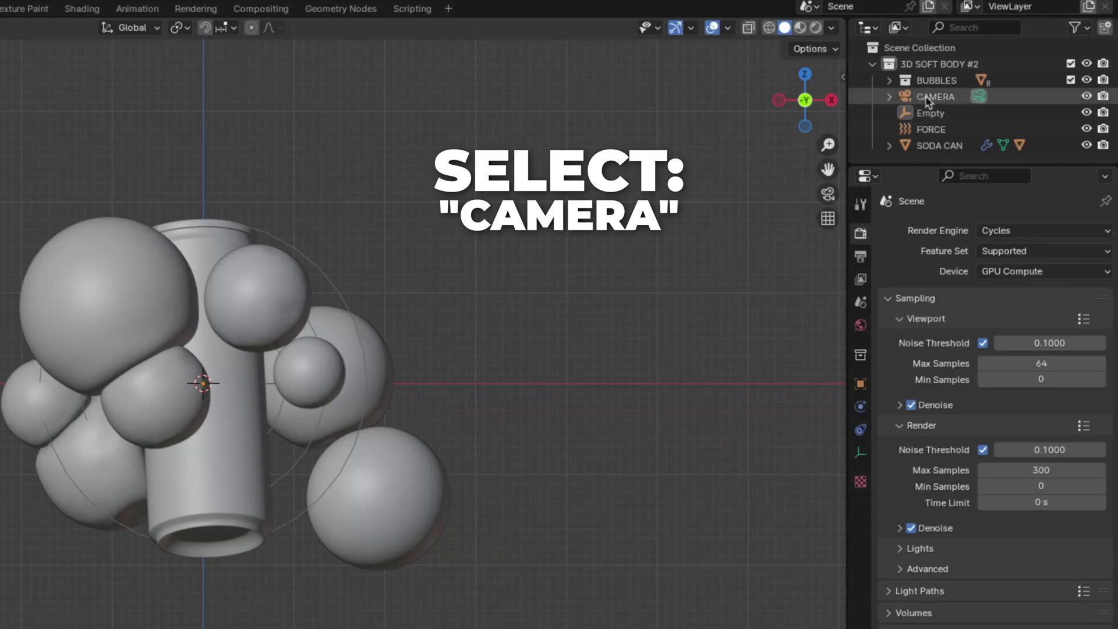
Set the Y location of CAMERA to -35 m.
{"action": "left_click", "coordinate": [925, 96]}
{"action": "double_click", "coordinate": [969, 151]}
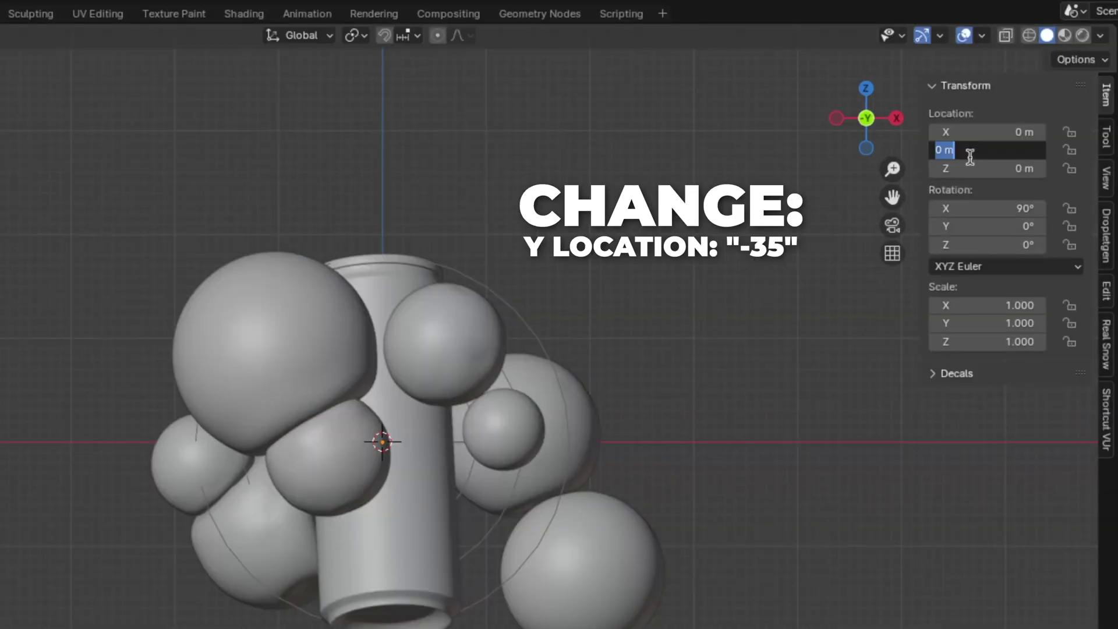
{"action": "type", "text": "-35"}
{"action": "key", "text": "Return"}
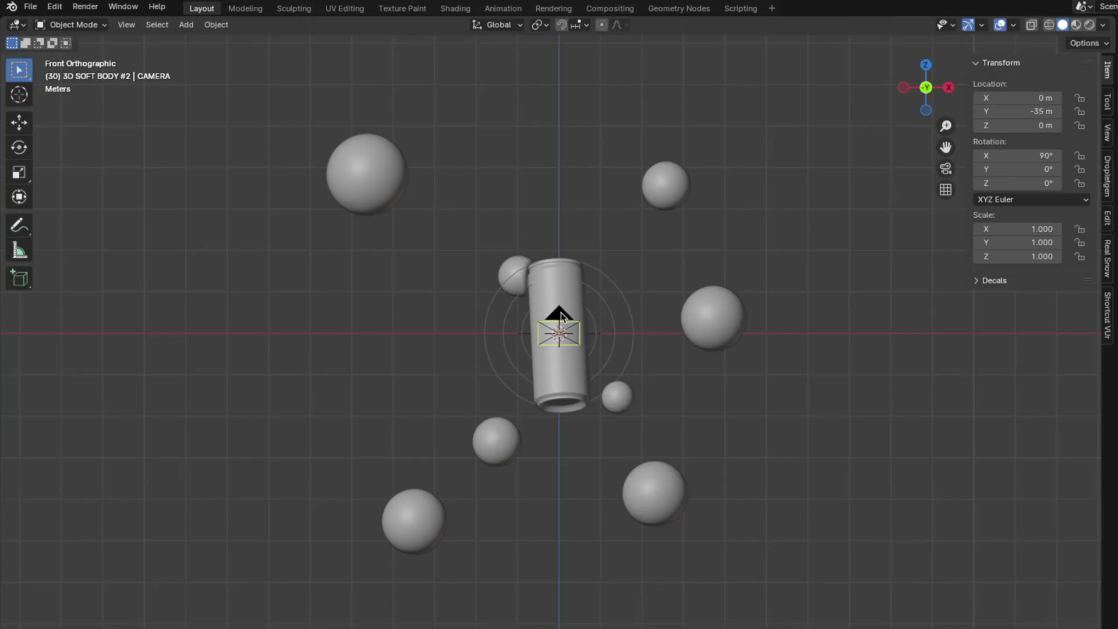
Parent CAMERA to the empty with Object (Keep Transform) and rename the empty CAMERA-CONTROLLER.
{"action": "left_click", "coordinate": [582, 309]}
{"action": "key", "text": "KP_Decimal"}
{"action": "left_click", "coordinate": [249, 326], "text": "shift"}
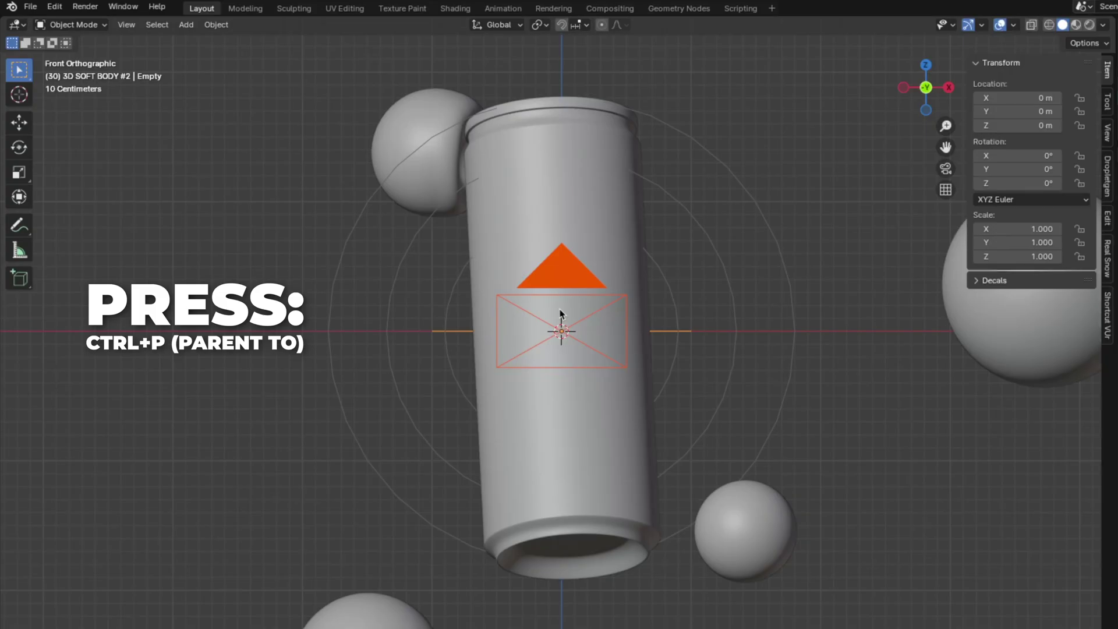
{"action": "key", "text": "ctrl+p"}
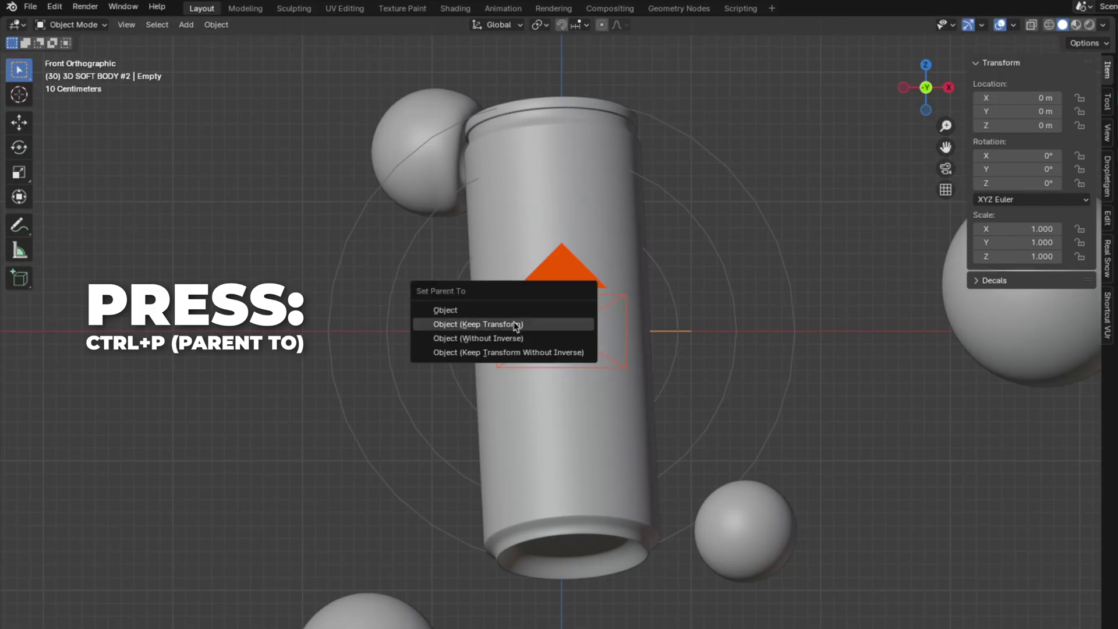
{"action": "left_click", "coordinate": [481, 324]}
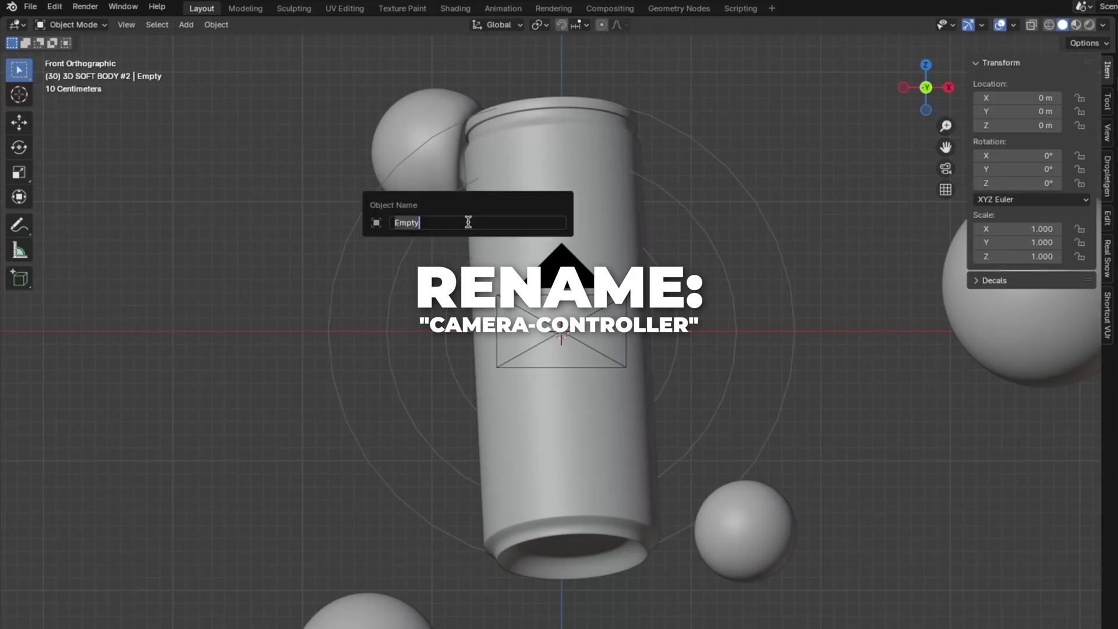
{"action": "type", "text": "CAMERA-CONTROLLER"}
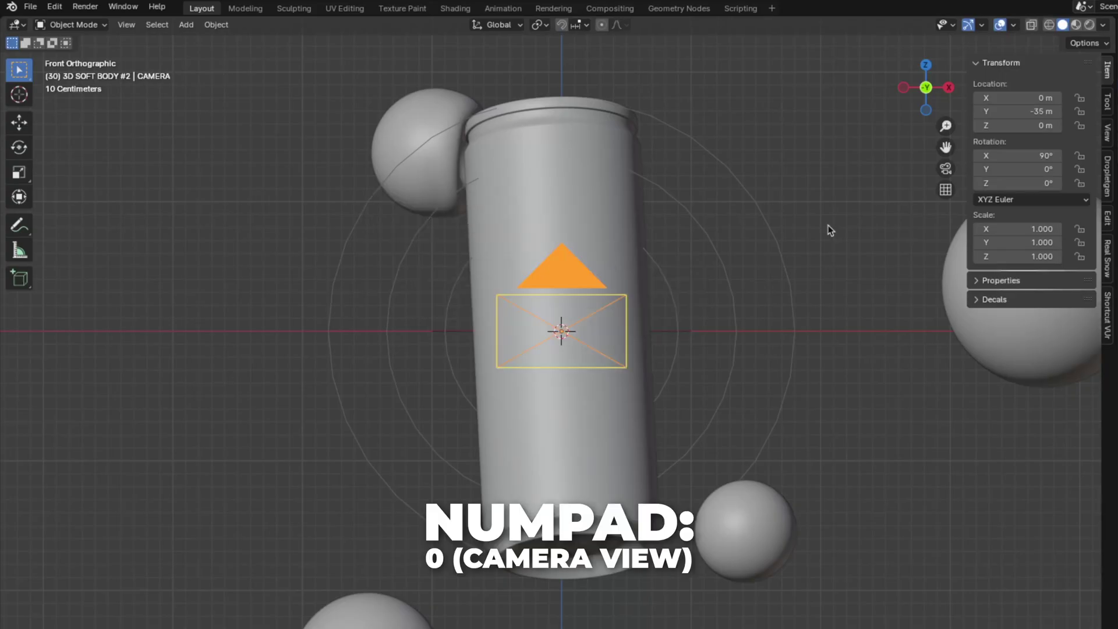
Look through the camera and set its focal length to 125 mm.
{"action": "key", "text": "KP_0"}
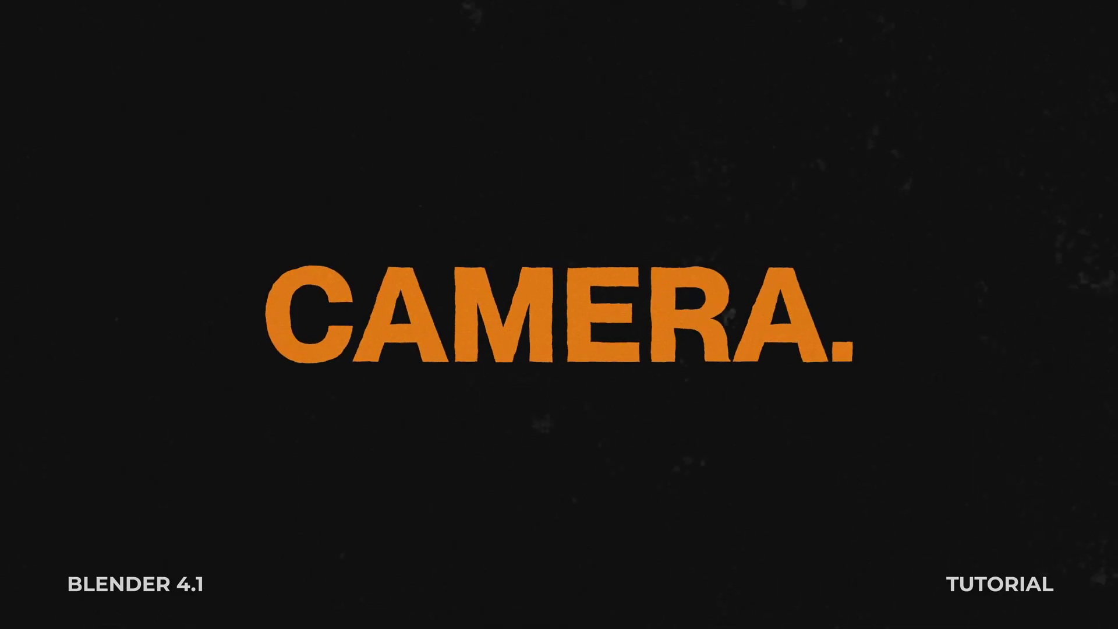
{"action": "left_click", "coordinate": [1029, 293]}
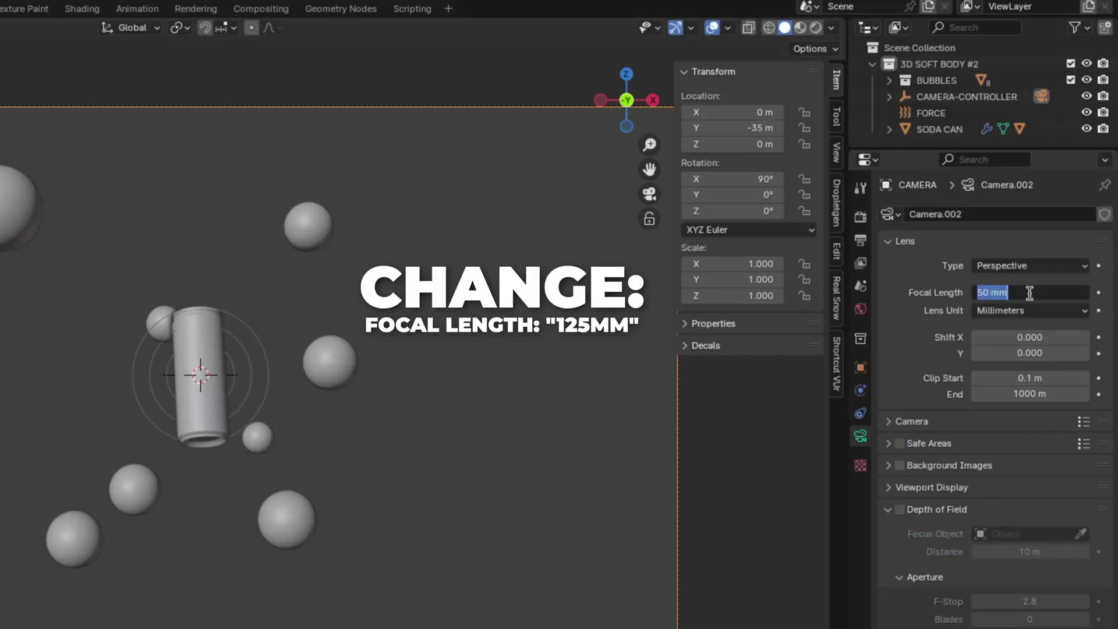
{"action": "type", "text": "125"}
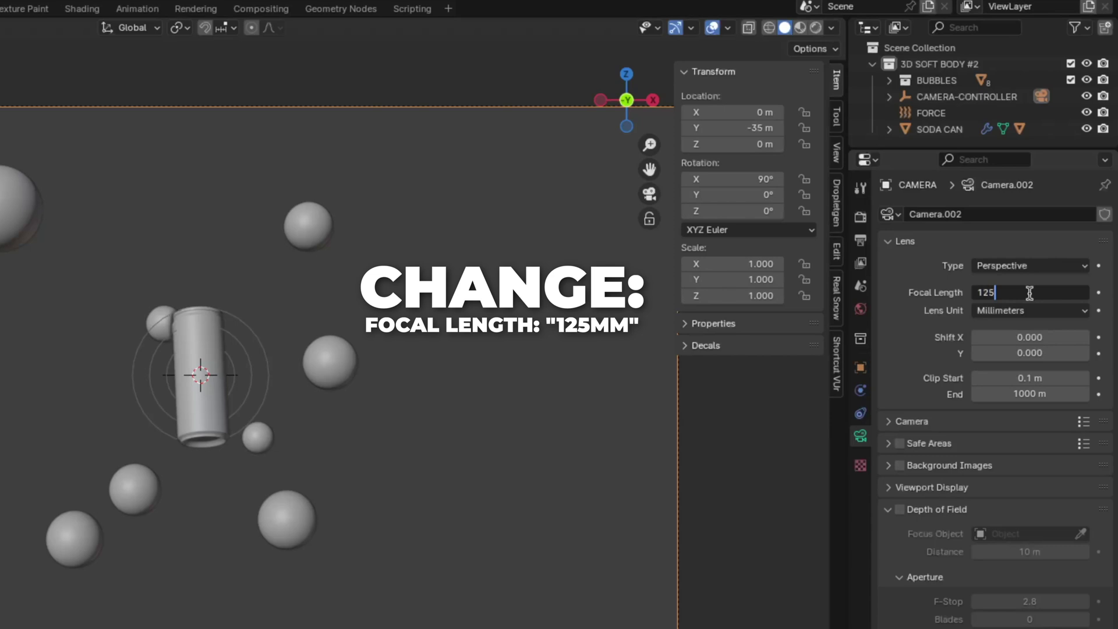
{"action": "key", "text": "Return"}
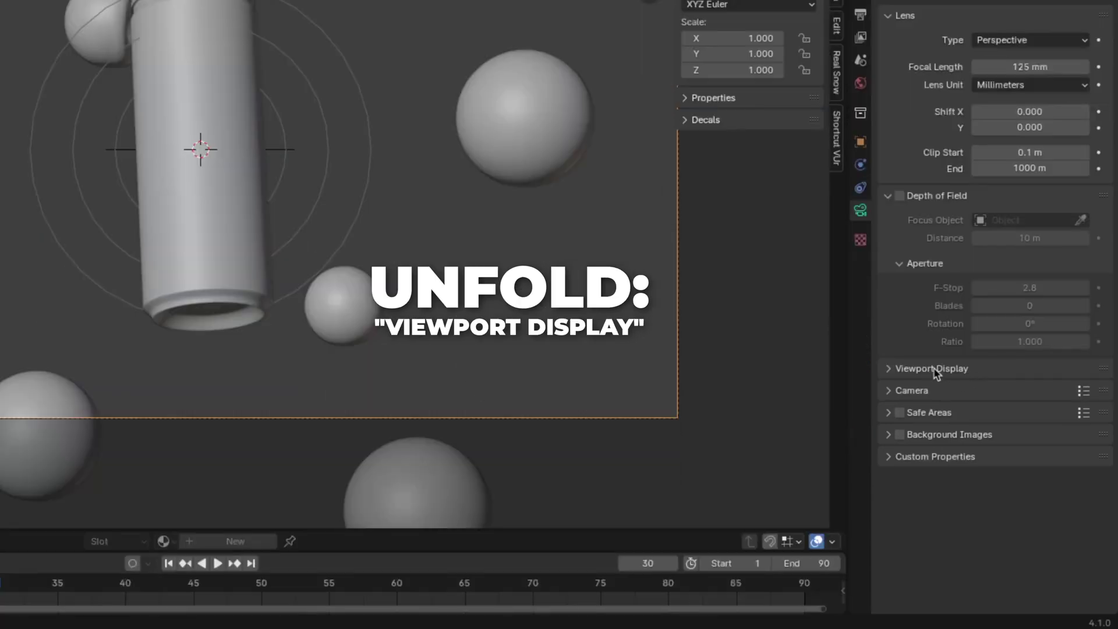
Set the camera's passepartout to 0.8 in its viewport display settings.
{"action": "left_click", "coordinate": [935, 369]}
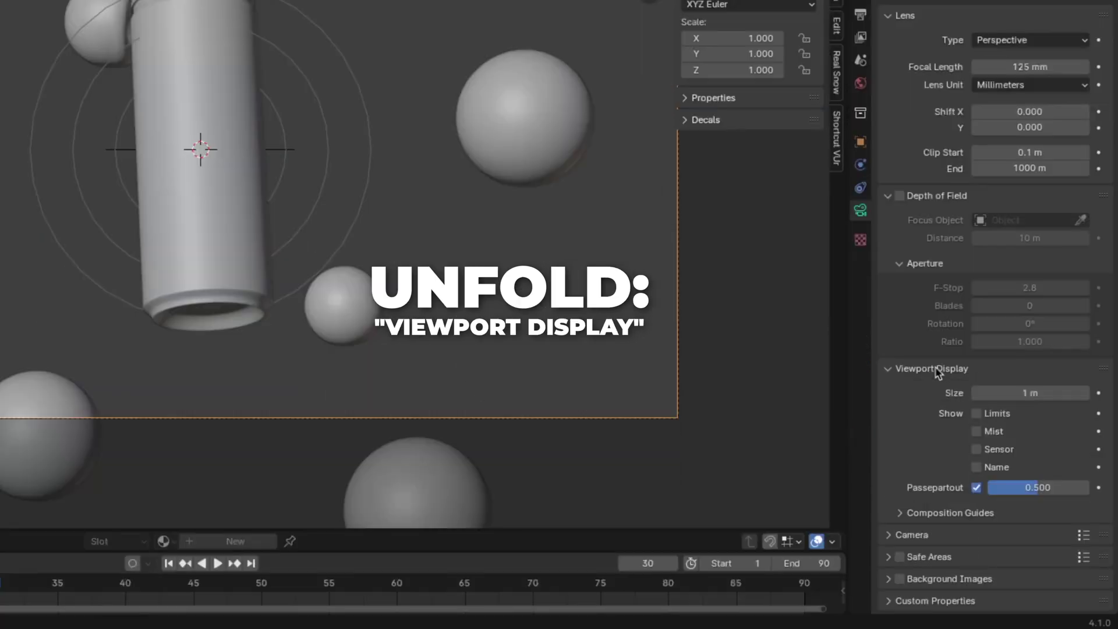
{"action": "left_click", "coordinate": [1017, 488]}
{"action": "type", "text": "0"}
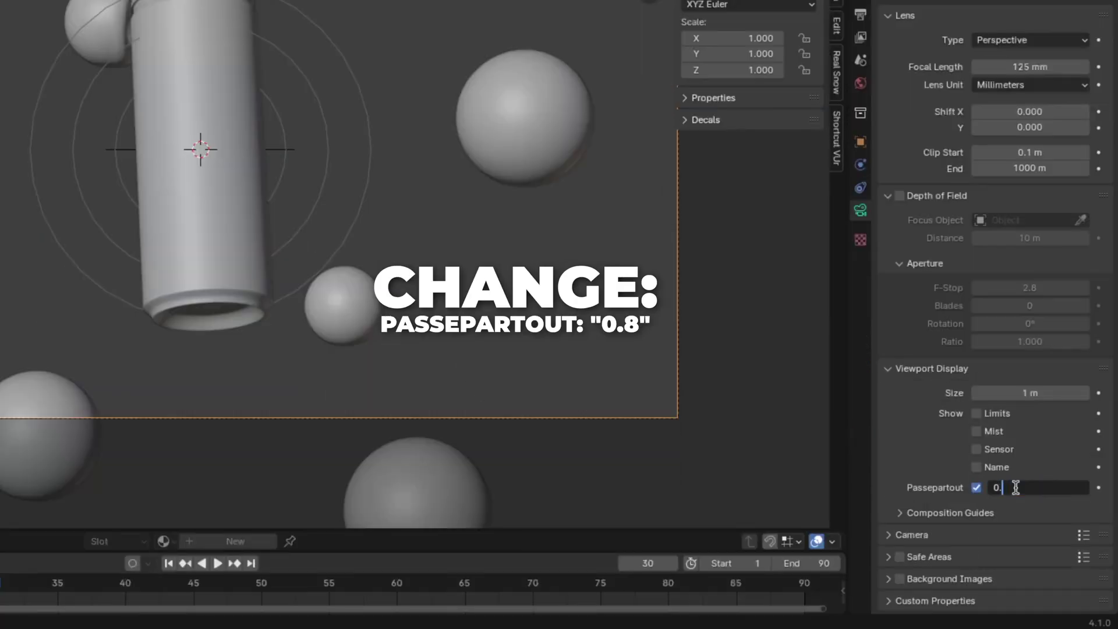
{"action": "type", "text": ".8"}
{"action": "key", "text": "Return"}
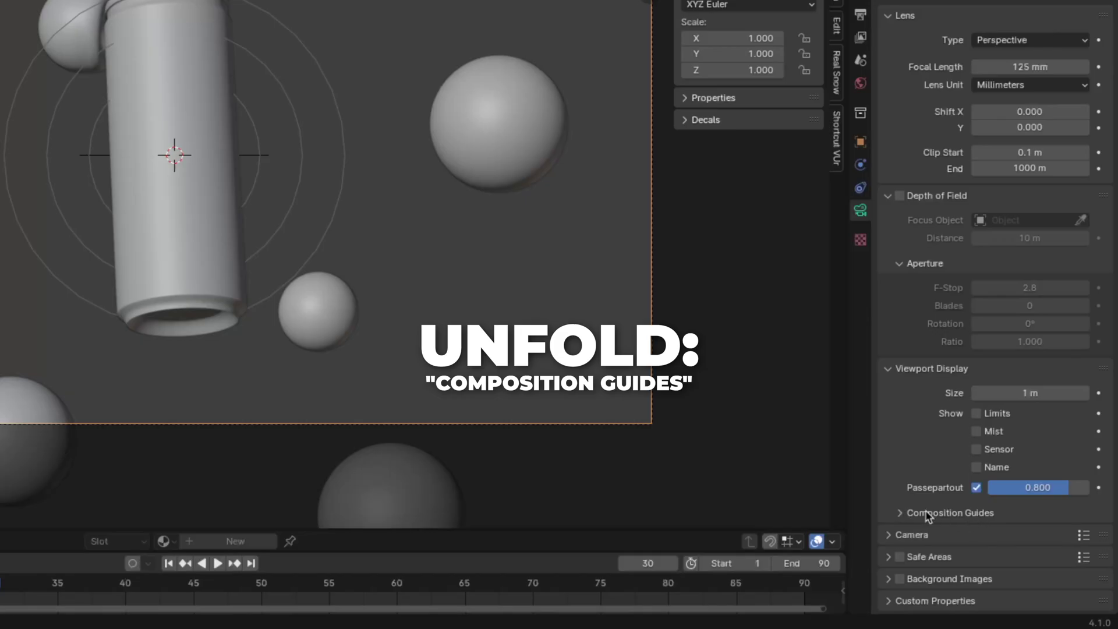
Enable the thirds and center composition guides for the camera.
{"action": "left_click", "coordinate": [927, 513]}
{"action": "scroll", "coordinate": [927, 507], "scroll_direction": "down", "scroll_amount": 5}
{"action": "left_click", "coordinate": [976, 384]}
{"action": "left_click", "coordinate": [986, 406]}
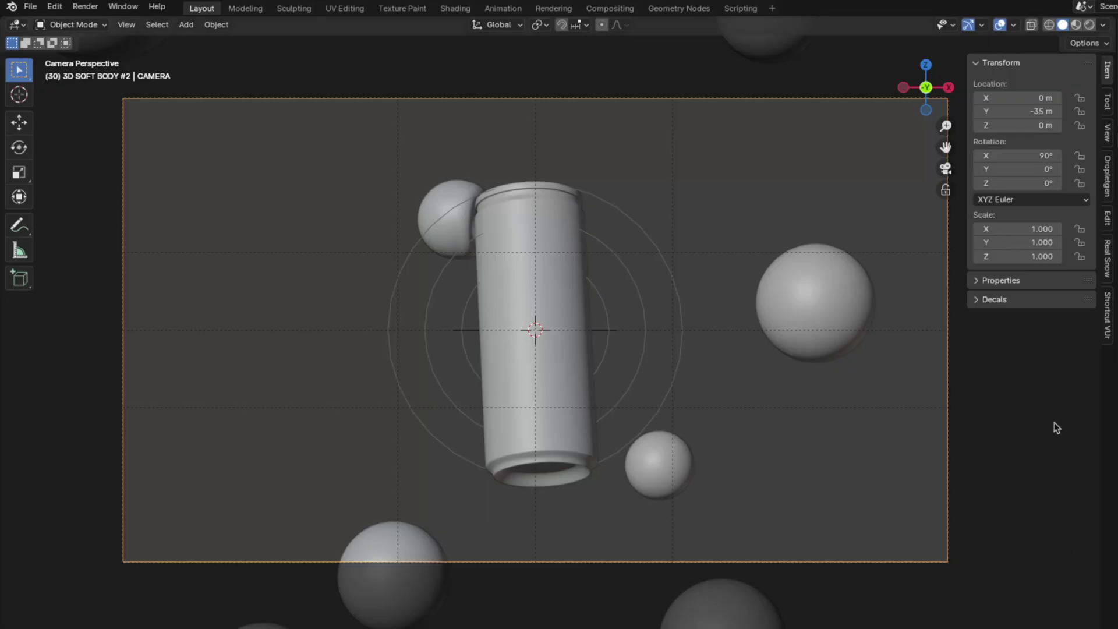
Add a plain axes empty at the world origin.
{"action": "key", "text": "shift+a"}
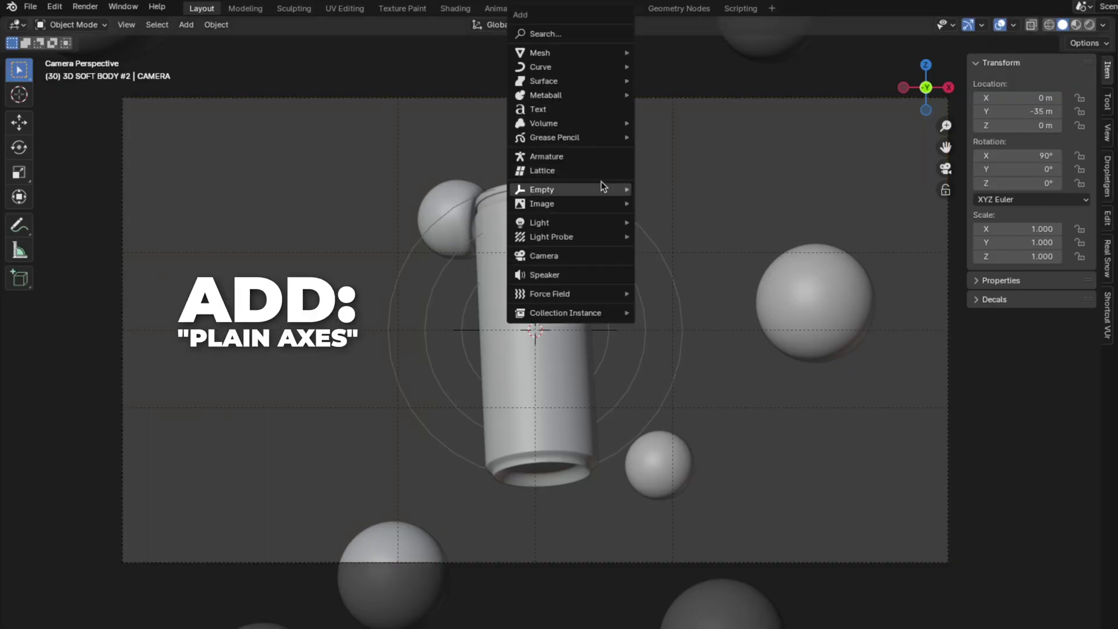
{"action": "mouse_move", "coordinate": [601, 185]}
{"action": "left_click", "coordinate": [674, 189]}
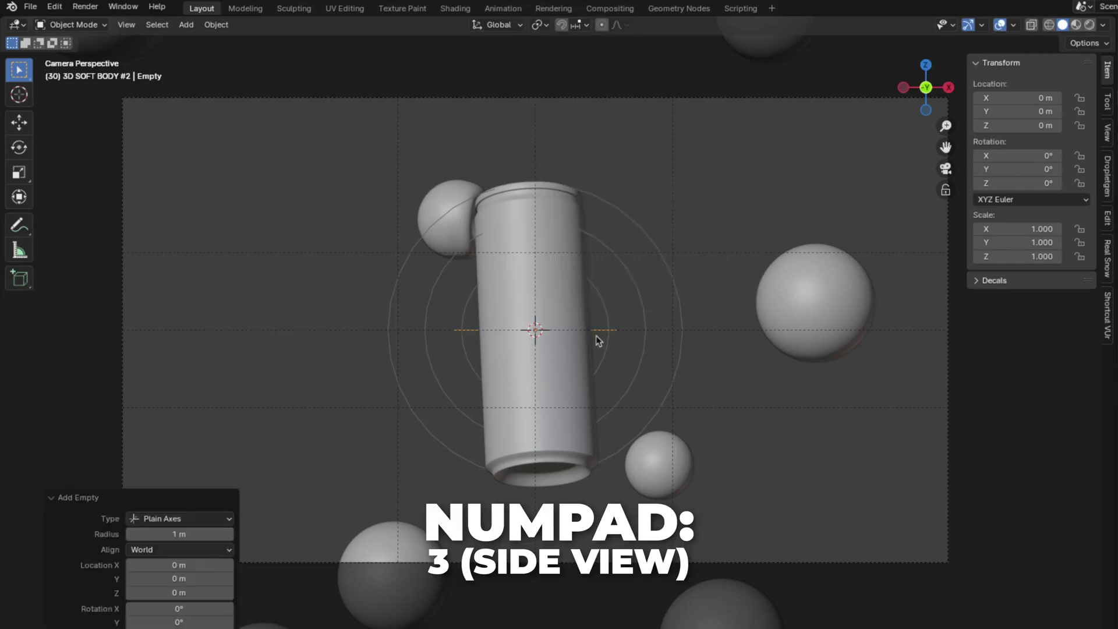
In side view, move the new empty about -0.82 m along Y to the can's front and rotate it about 17.3° to match the can's tilt.
{"action": "key", "text": "KP_3"}
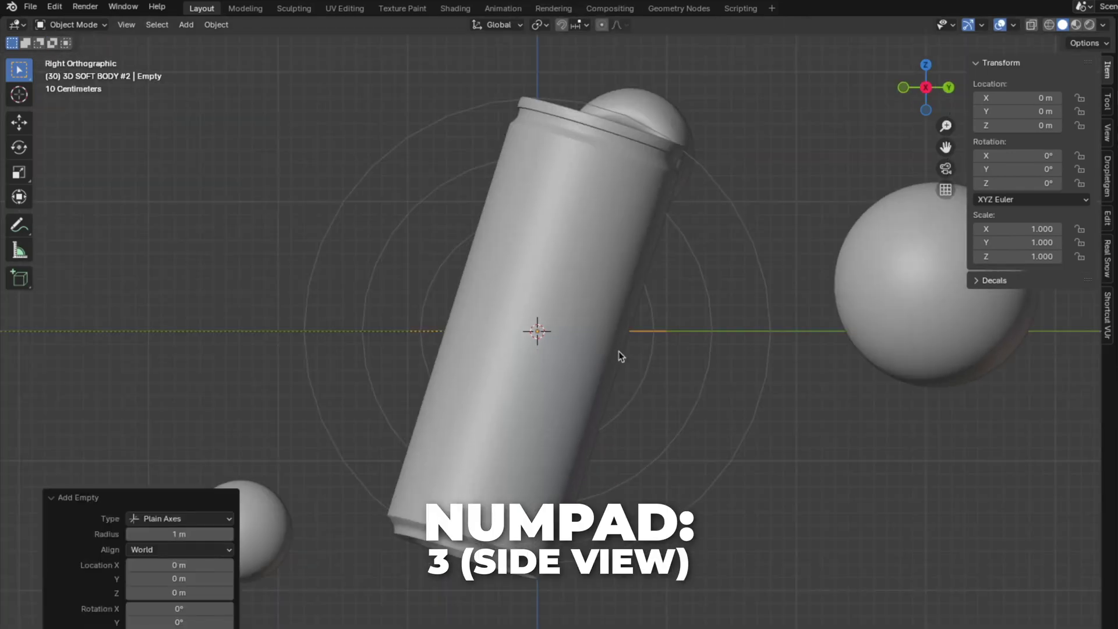
{"action": "key", "text": "g"}
{"action": "key", "text": "y"}
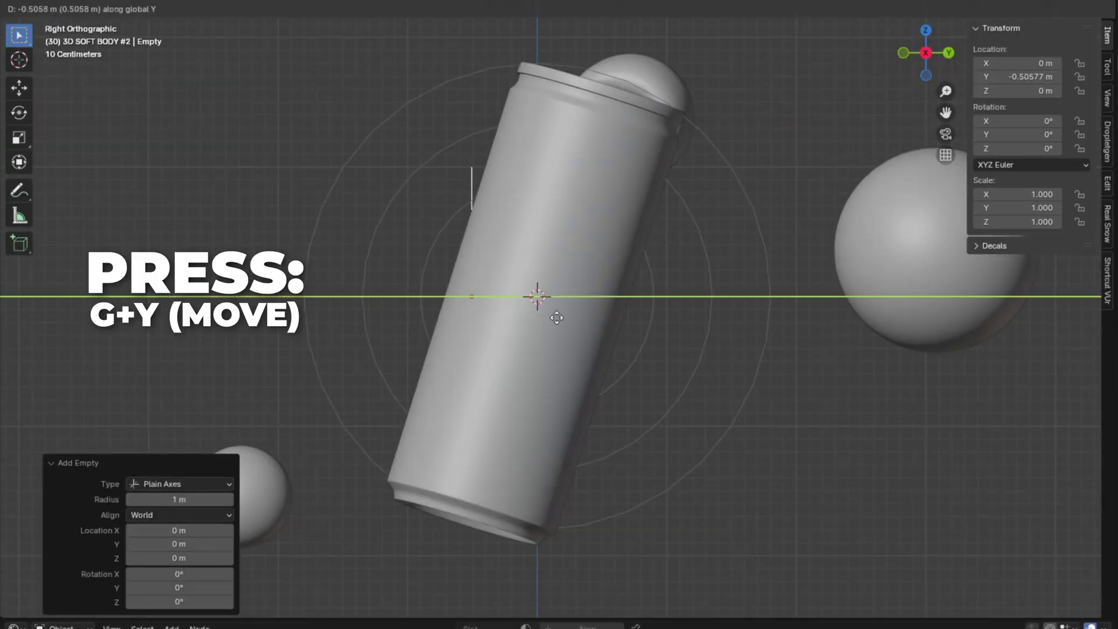
{"action": "left_click", "coordinate": [517, 316]}
{"action": "key", "text": "r"}
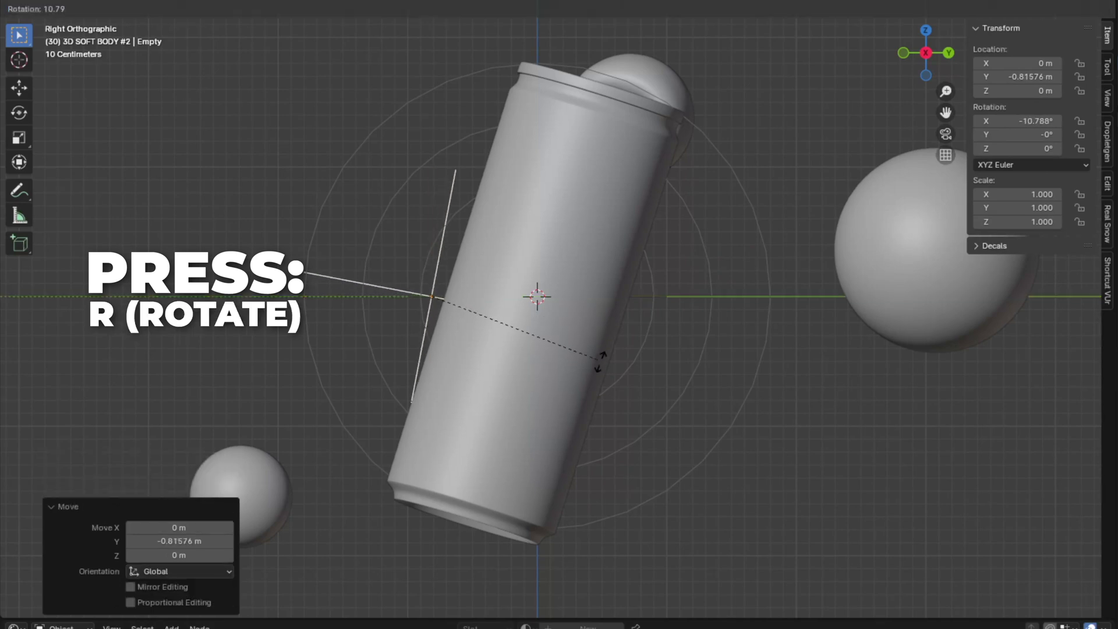
{"action": "left_click", "coordinate": [599, 382]}
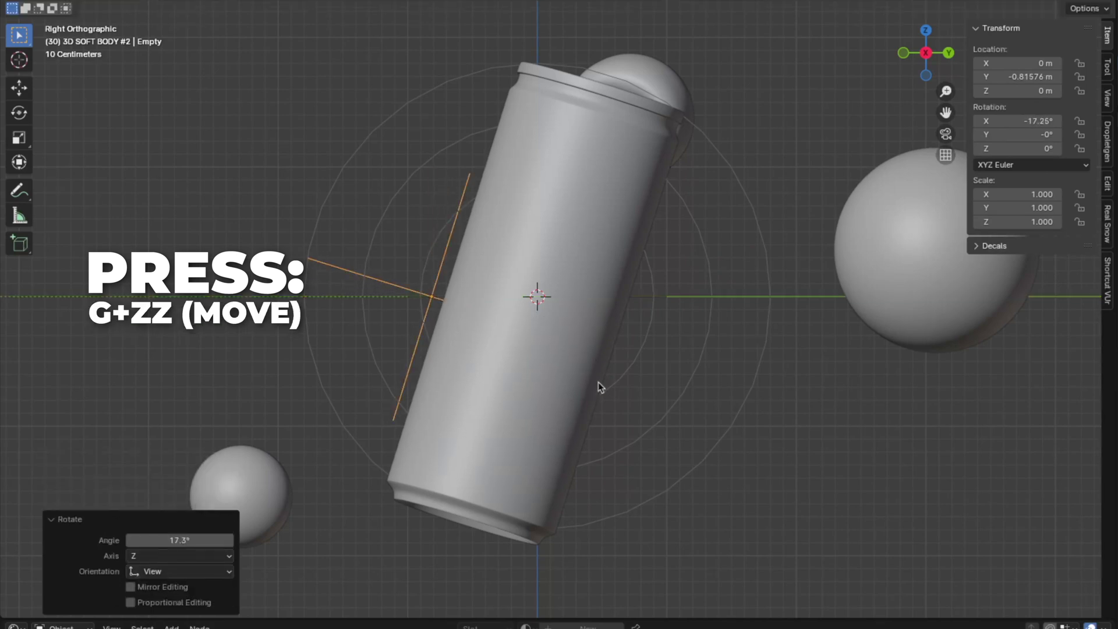
Move the empty along its local Z by about 0.18 m and along its local Y to about Y -0.69 m, Z 0.15 m.
{"action": "key", "text": "g"}
{"action": "key", "text": "z"}
{"action": "key", "text": "z"}
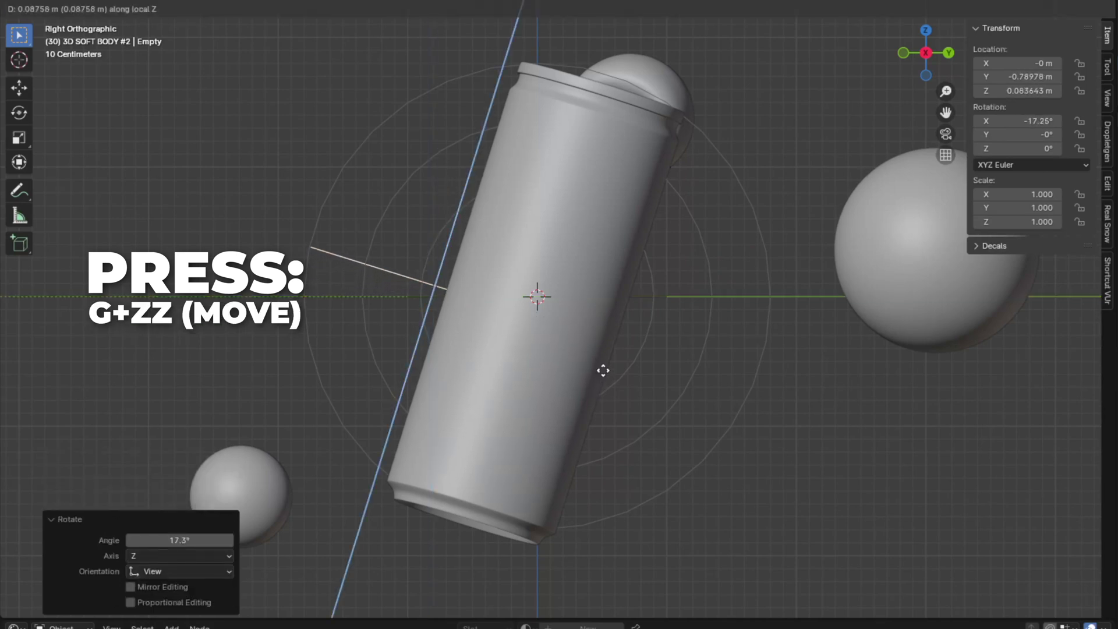
{"action": "left_click", "coordinate": [605, 361]}
{"action": "key", "text": "g"}
{"action": "key", "text": "y"}
{"action": "key", "text": "y"}
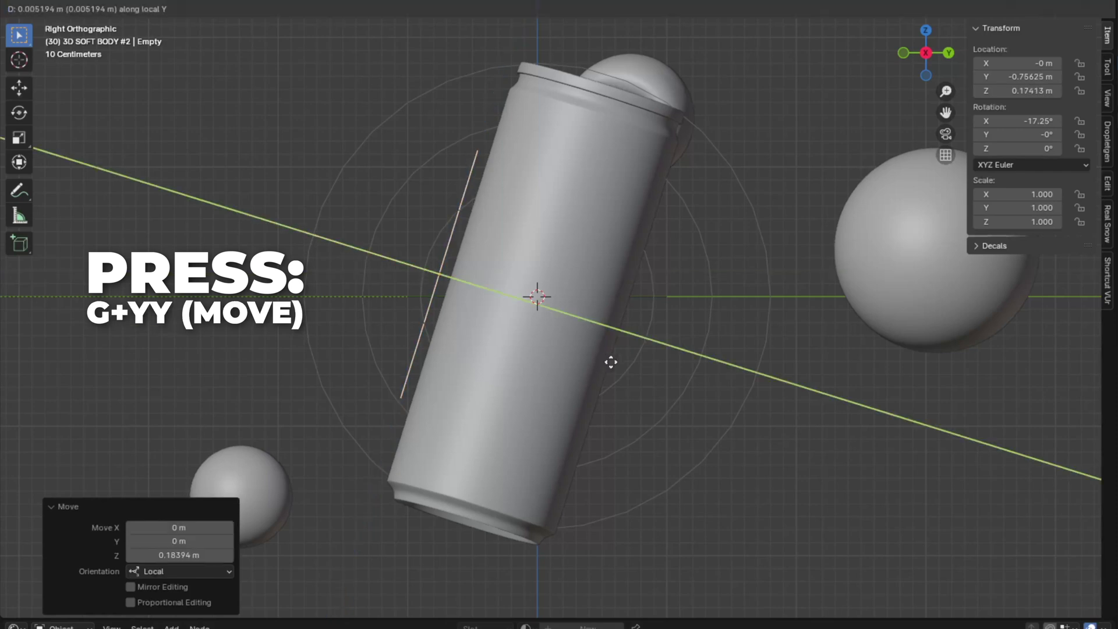
{"action": "left_click", "coordinate": [615, 368]}
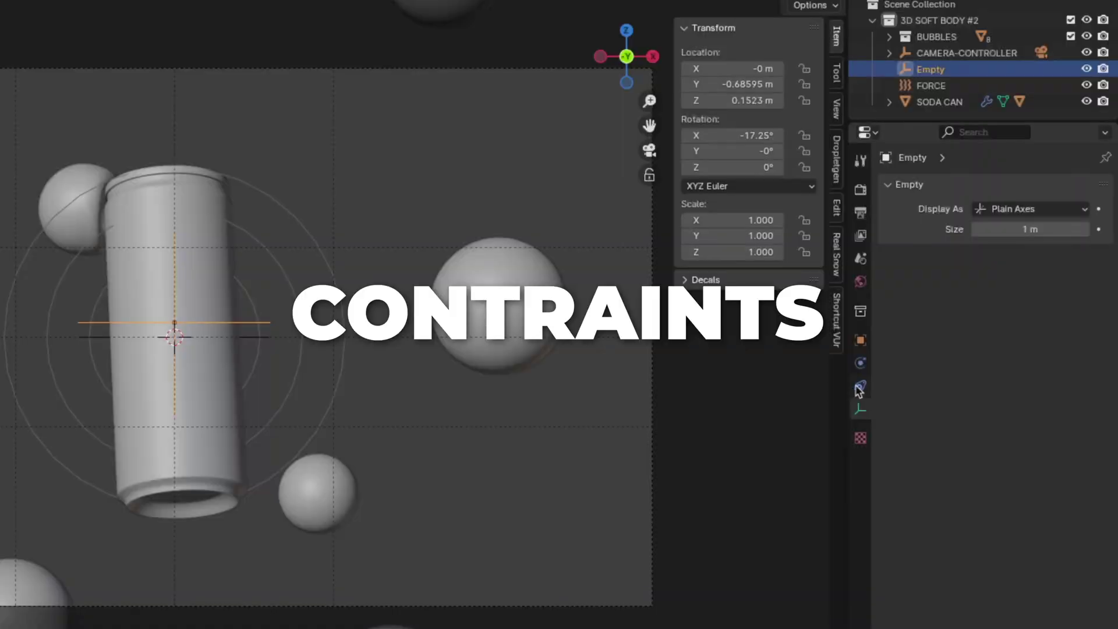
Add a Shrinkwrap constraint to the empty with SODA CAN as its target.
{"action": "left_click", "coordinate": [860, 388]}
{"action": "left_click", "coordinate": [993, 187]}
{"action": "left_click", "coordinate": [1056, 341]}
{"action": "left_click", "coordinate": [1082, 282]}
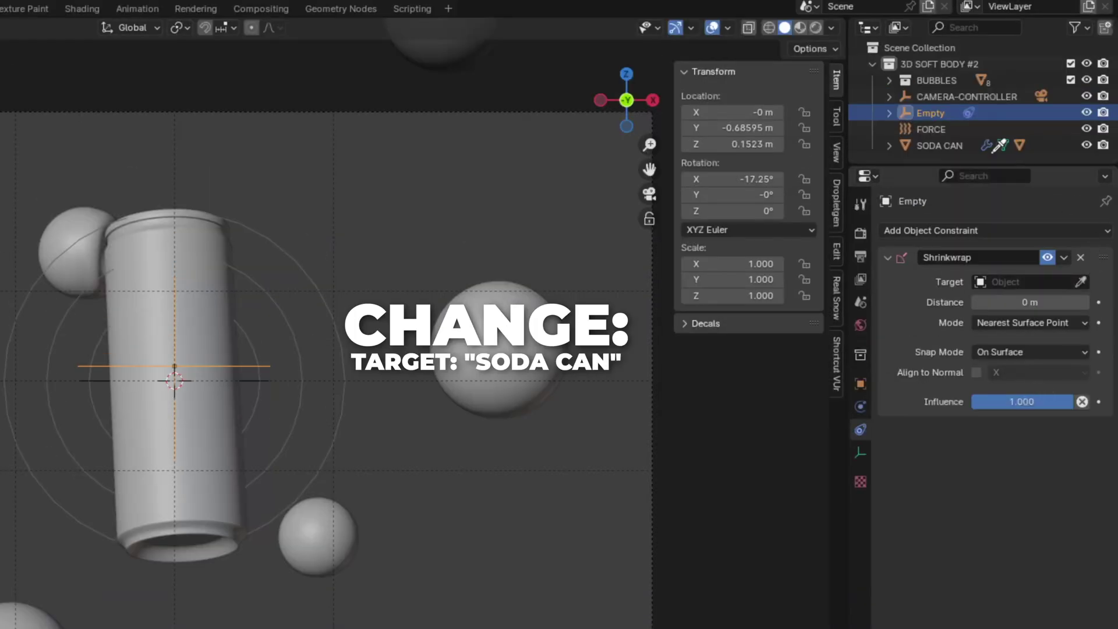
{"action": "left_click", "coordinate": [949, 148]}
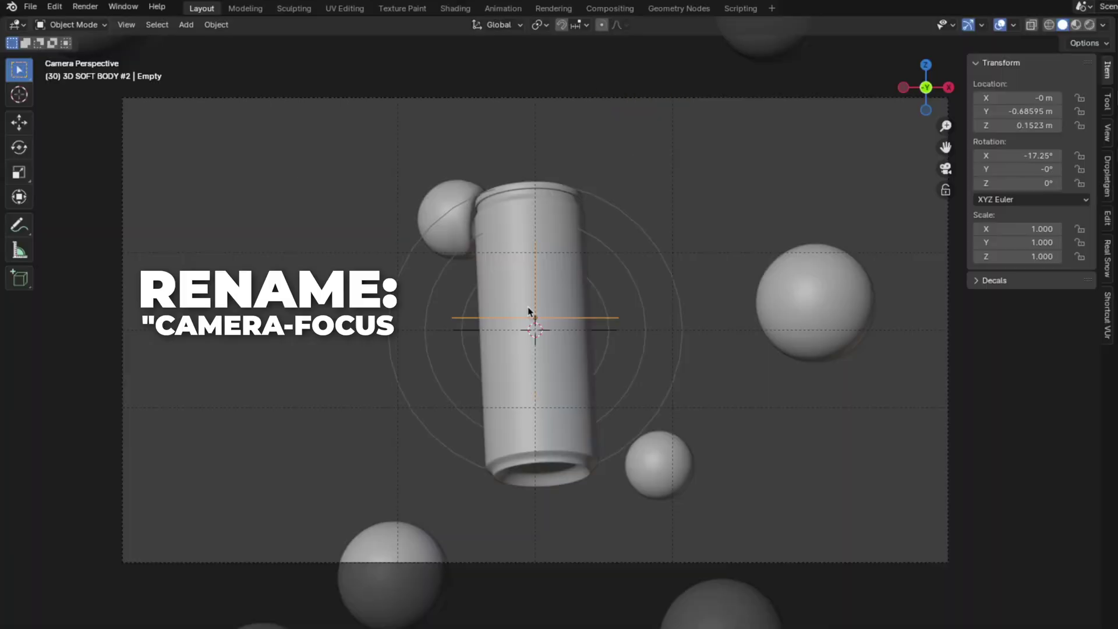
Rename the empty as CAMERA-FOCUS.
{"action": "key", "text": "F2"}
{"action": "type", "text": "CAMERA-FOCUS"}
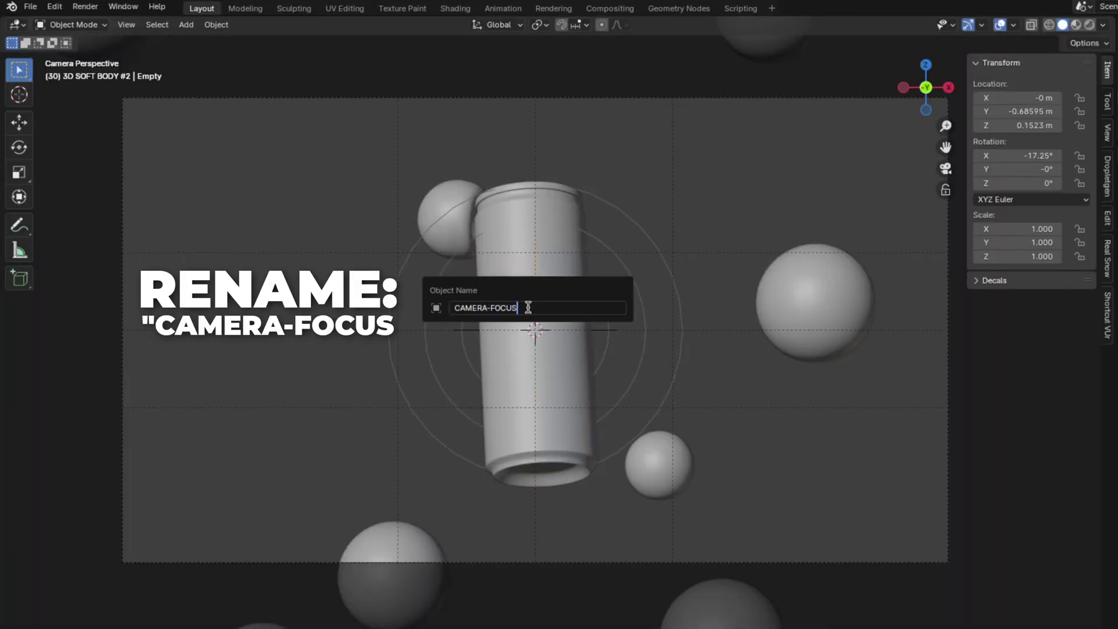
{"action": "key", "text": "Return"}
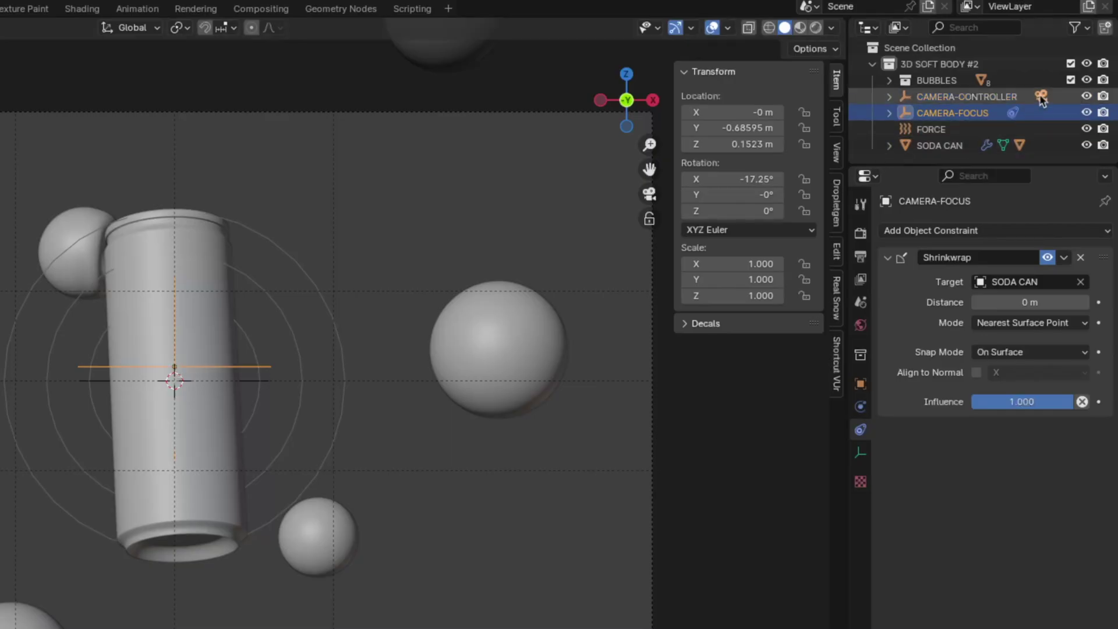
Enable depth of field on the camera with CAMERA-FOCUS as the focus object and an F-Stop of 0.4.
{"action": "left_click", "coordinate": [1041, 98]}
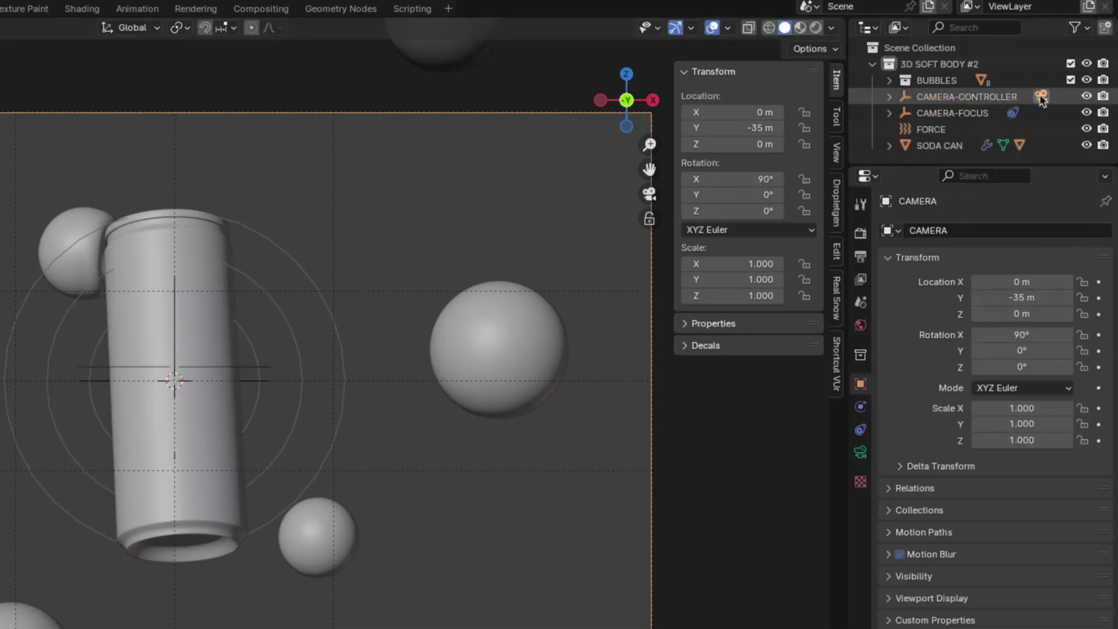
{"action": "left_click", "coordinate": [861, 452]}
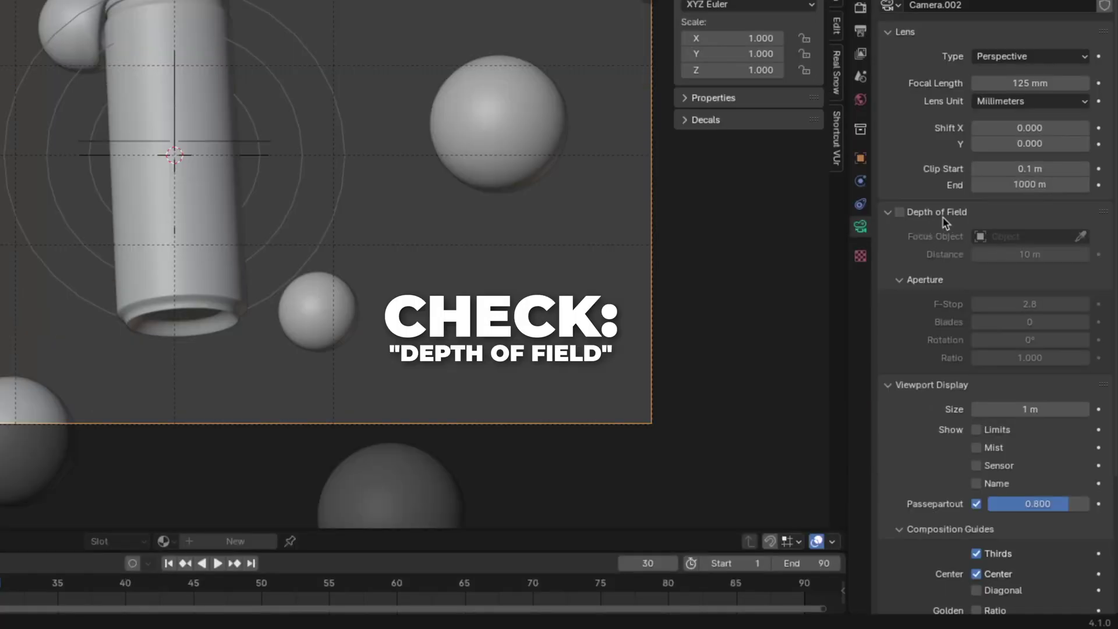
{"action": "left_click", "coordinate": [900, 212]}
{"action": "left_click", "coordinate": [1082, 442]}
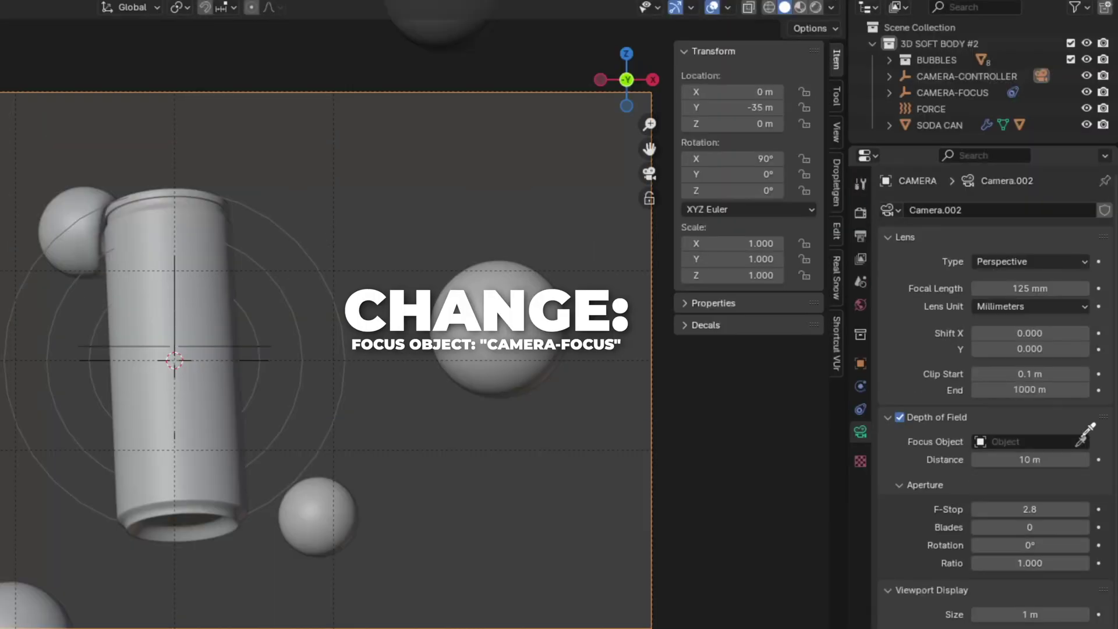
{"action": "left_click", "coordinate": [975, 87]}
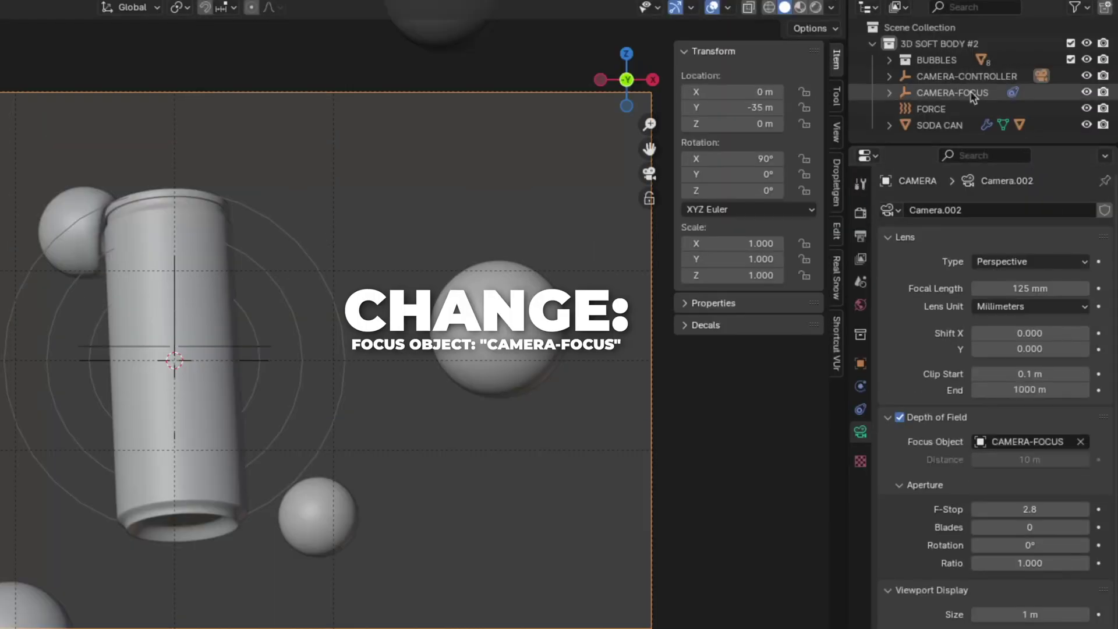
{"action": "left_click", "coordinate": [1014, 509]}
{"action": "type", "text": "0.4"}
{"action": "key", "text": "Return"}
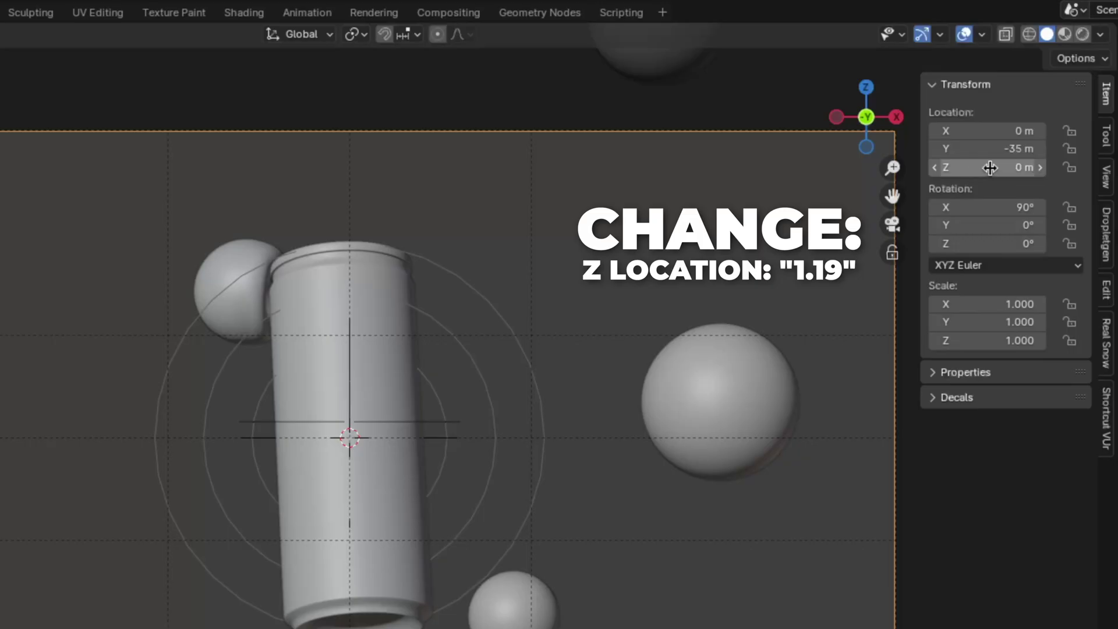
Set the camera's Z location to 1.19 m.
{"action": "double_click", "coordinate": [990, 168]}
{"action": "type", "text": "1.19"}
{"action": "key", "text": "Return"}
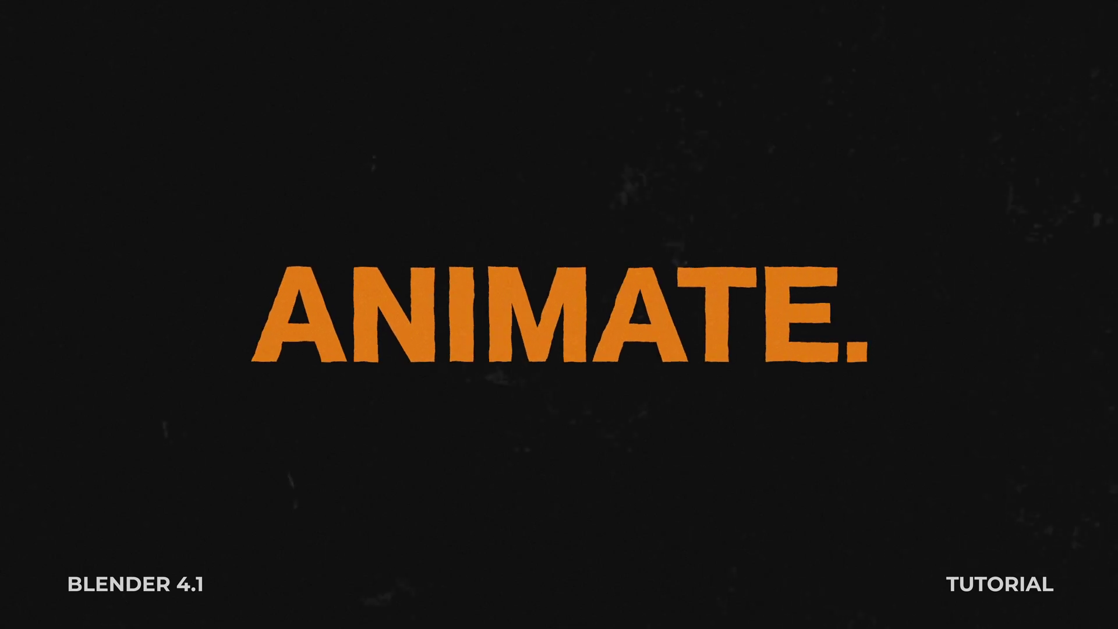
At frame 1, set the CAMERA-CONTROLLER empty's Z location to -1 m and insert a single keyframe on it.
{"action": "left_click", "coordinate": [907, 100]}
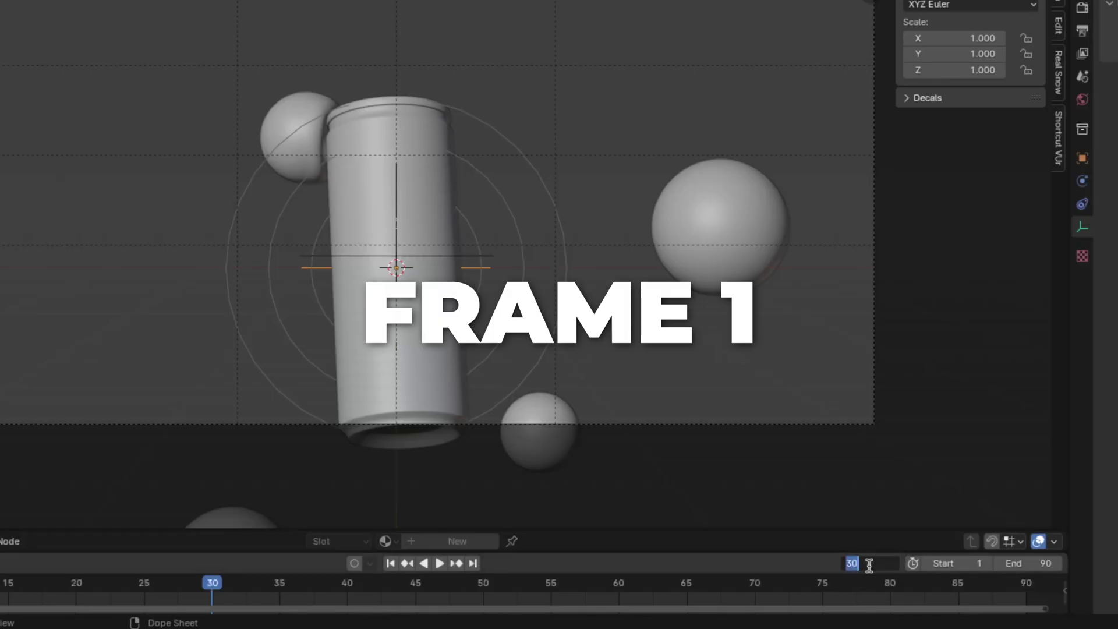
{"action": "left_click_drag", "start_coordinate": [866, 567], "coordinate": [868, 565]}
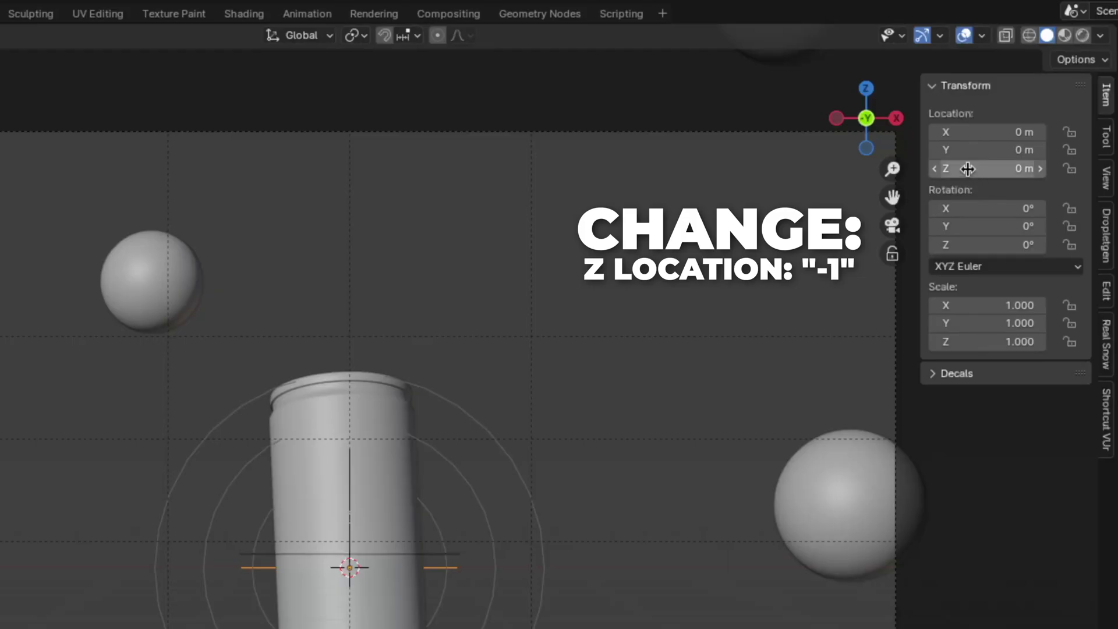
{"action": "left_click", "coordinate": [969, 169]}
{"action": "type", "text": "-1"}
{"action": "key", "text": "Return"}
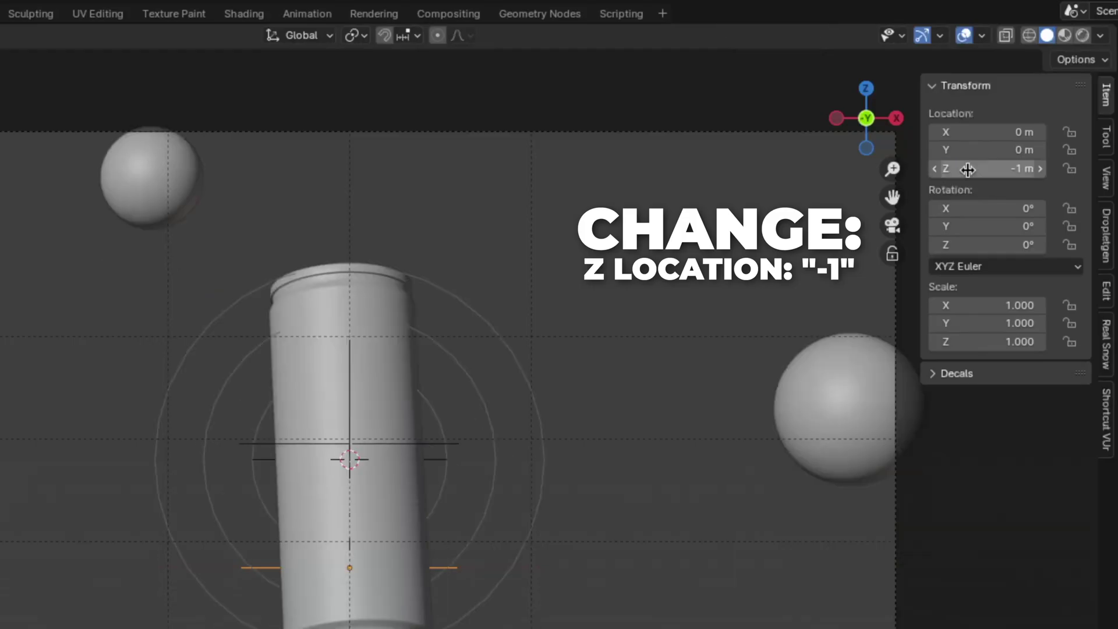
{"action": "right_click", "coordinate": [966, 168]}
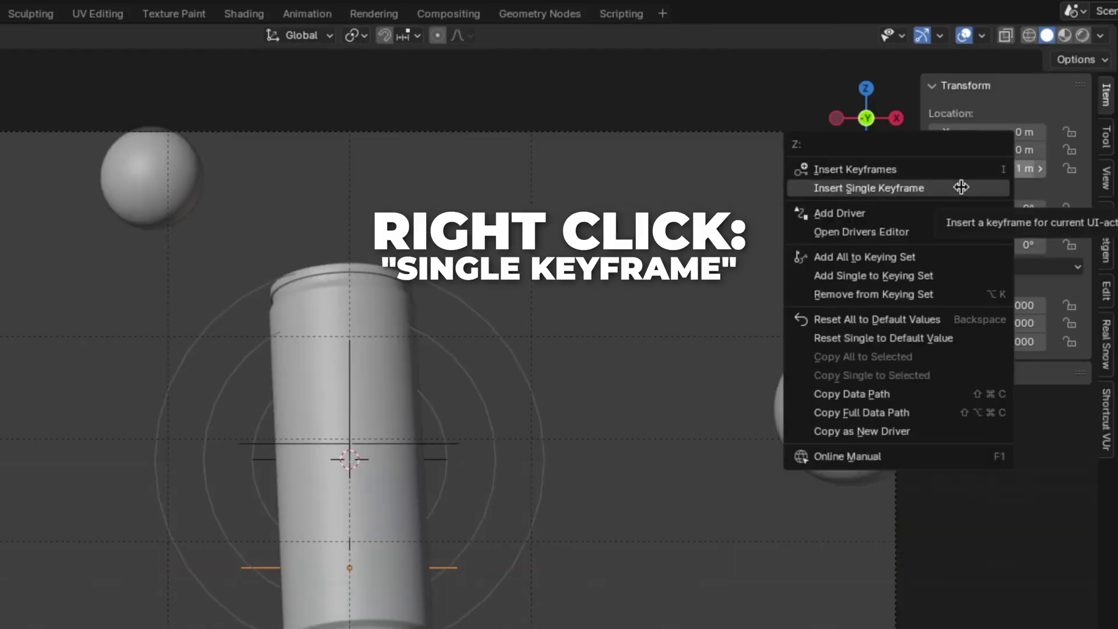
{"action": "left_click", "coordinate": [961, 187]}
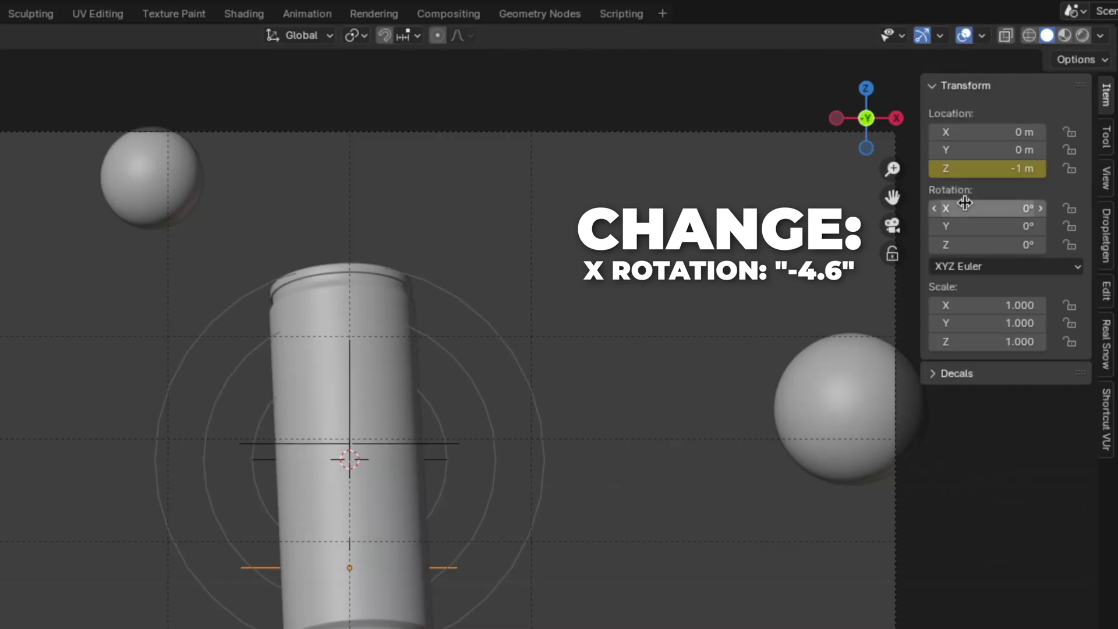
Set the camera controller's rotation to X -4.6°, Y -4.7° and Z 6.9°.
{"action": "left_click", "coordinate": [966, 208]}
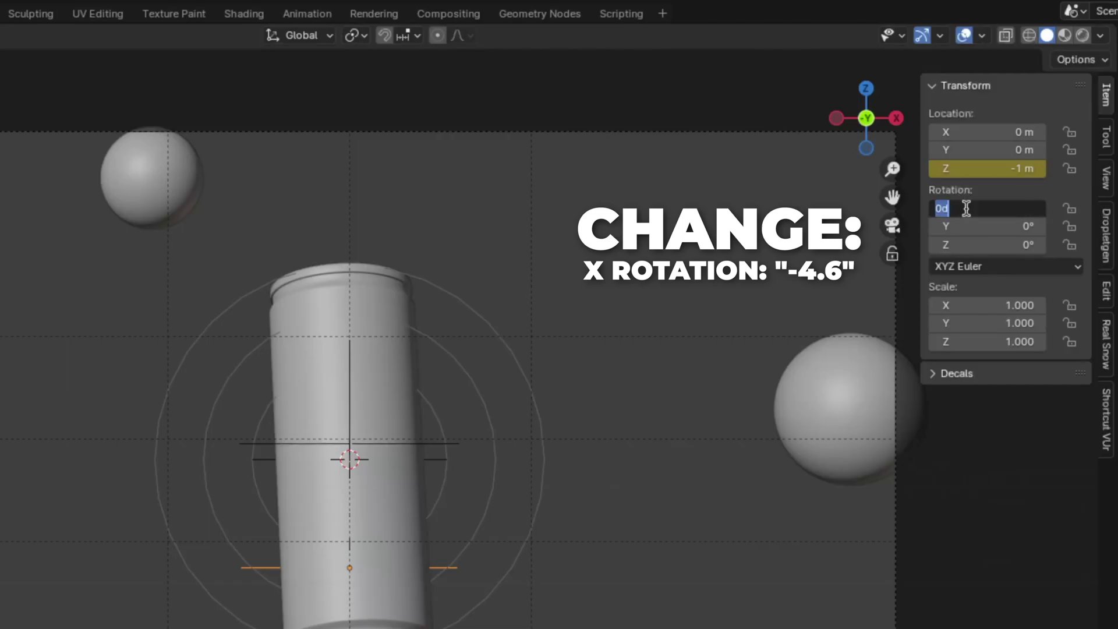
{"action": "type", "text": "-4.6"}
{"action": "key", "text": "Return"}
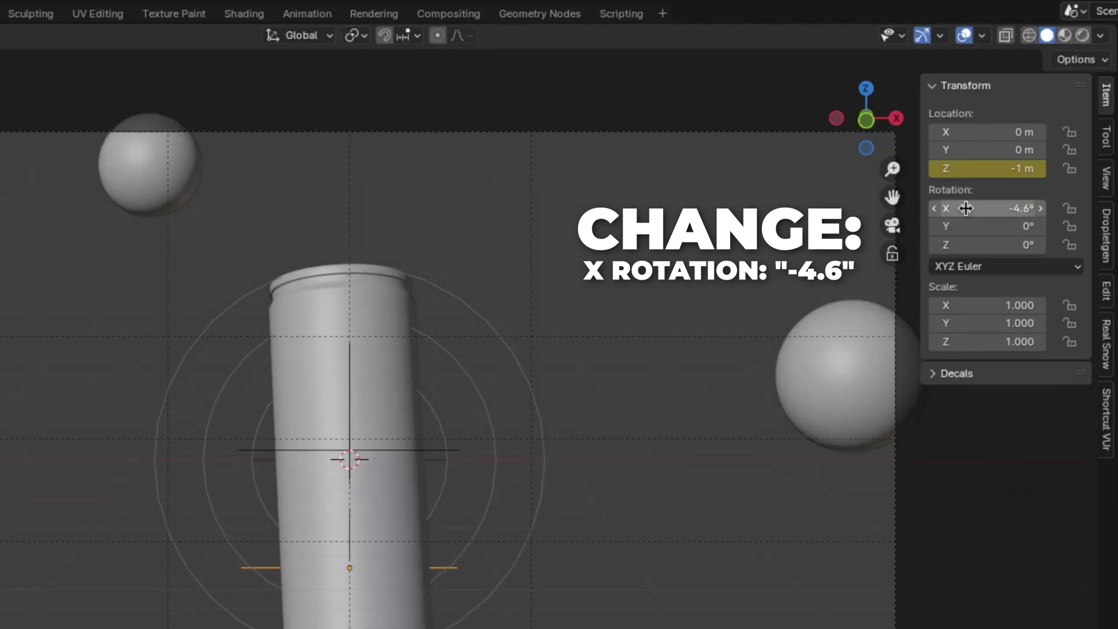
{"action": "left_click", "coordinate": [967, 225]}
{"action": "type", "text": "-"}
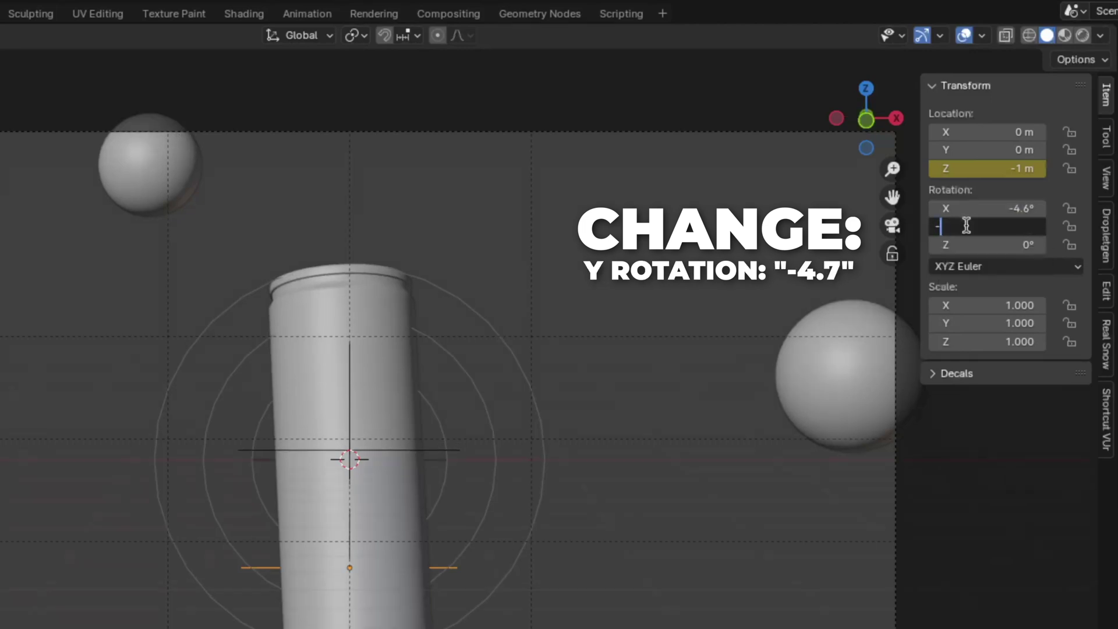
{"action": "type", "text": "4.7"}
{"action": "key", "text": "Return"}
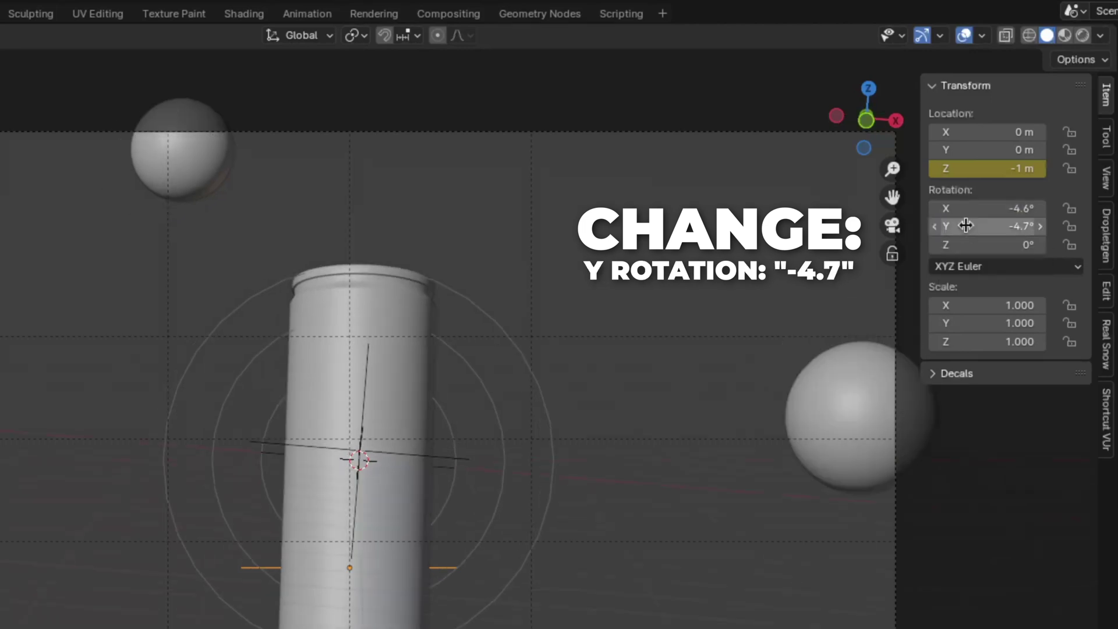
{"action": "left_click", "coordinate": [966, 244]}
{"action": "type", "text": "6.9"}
{"action": "key", "text": "Return"}
Scale the camera controller to 0.83 on all axes and keyframe its rotation and scale at frame 1.
{"action": "mouse_move", "coordinate": [967, 305]}
{"action": "left_mouse_down"}
{"action": "mouse_move", "coordinate": [979, 342]}
{"action": "mouse_move", "coordinate": [982, 304]}
{"action": "left_mouse_up"}
{"action": "type", "text": "0.83"}
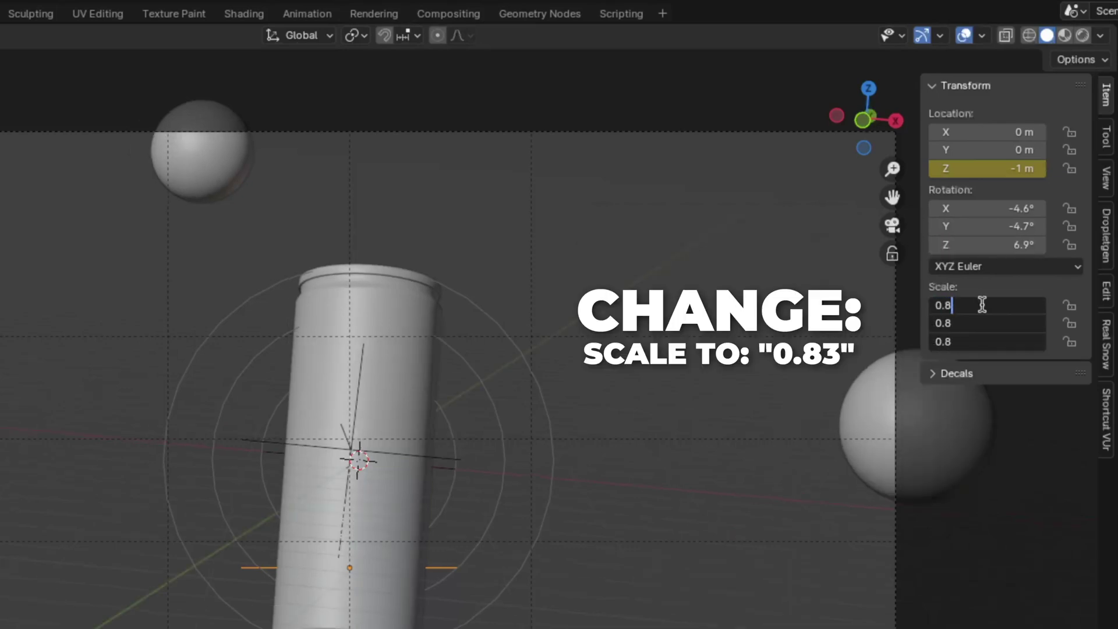
{"action": "key", "text": "Return"}
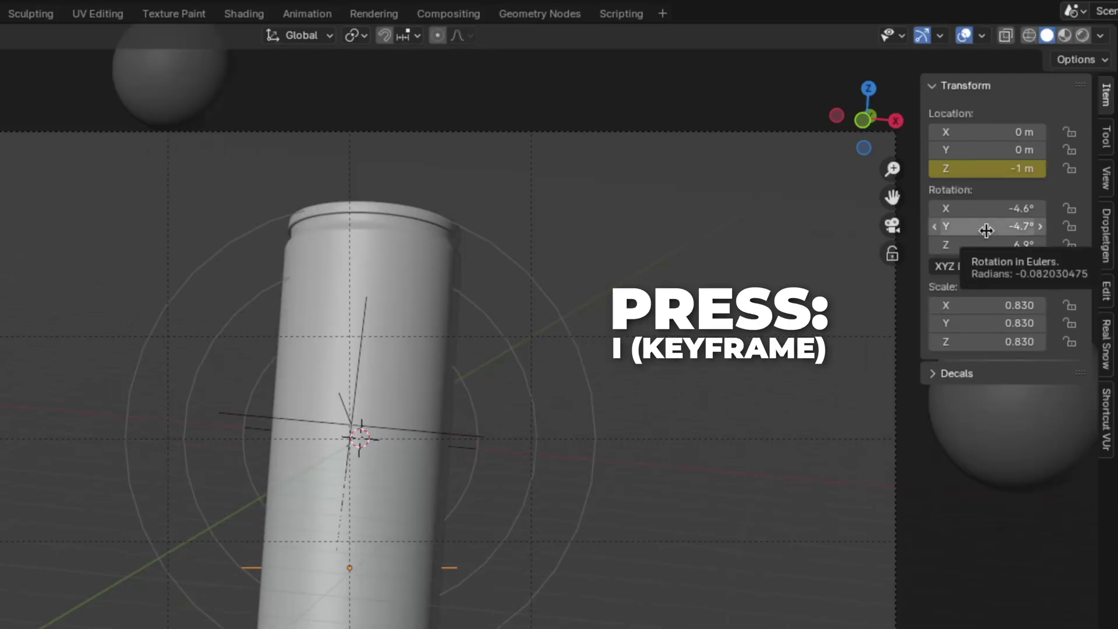
{"action": "key", "text": "i"}
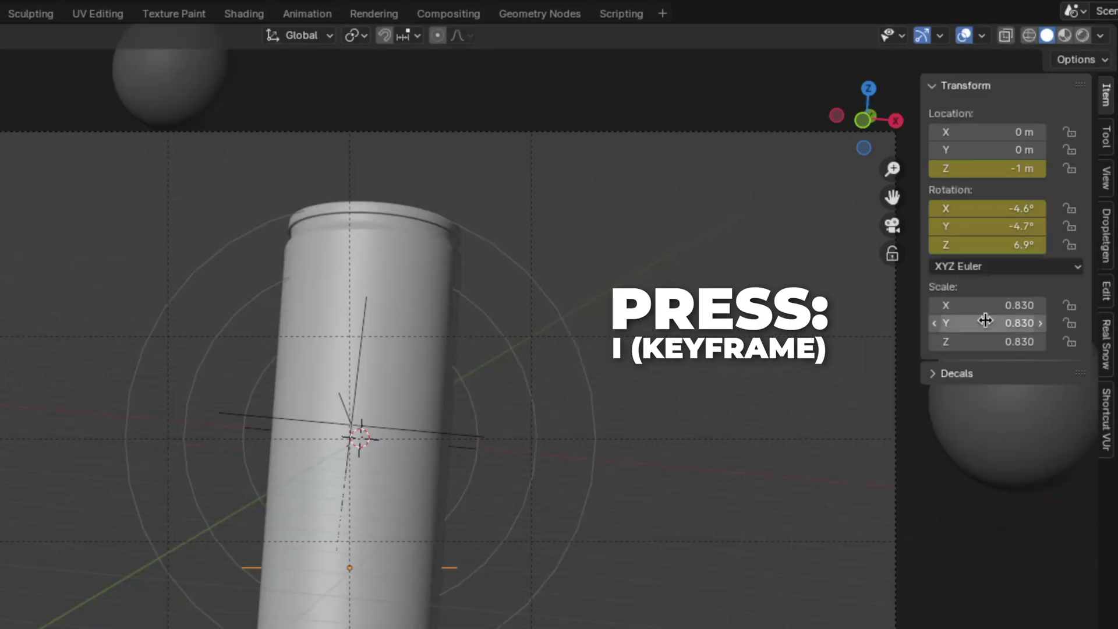
{"action": "key", "text": "i"}
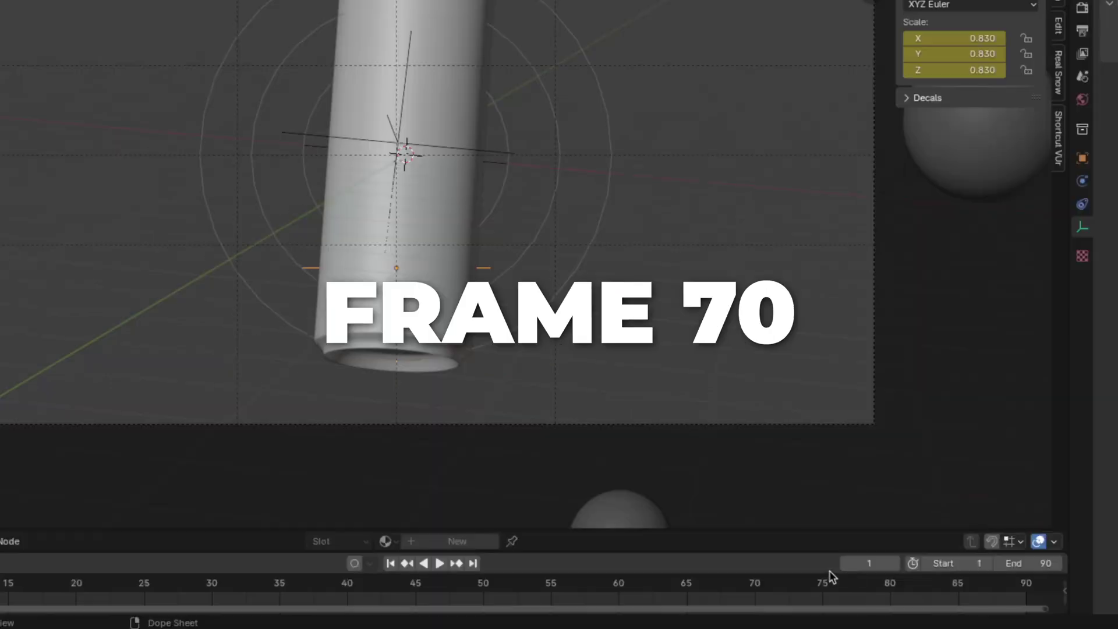
At frame 70, set the camera controller's Z location to -1.12 m and insert a single keyframe on it.
{"action": "double_click", "coordinate": [871, 565]}
{"action": "type", "text": "70"}
{"action": "double_click", "coordinate": [1004, 169]}
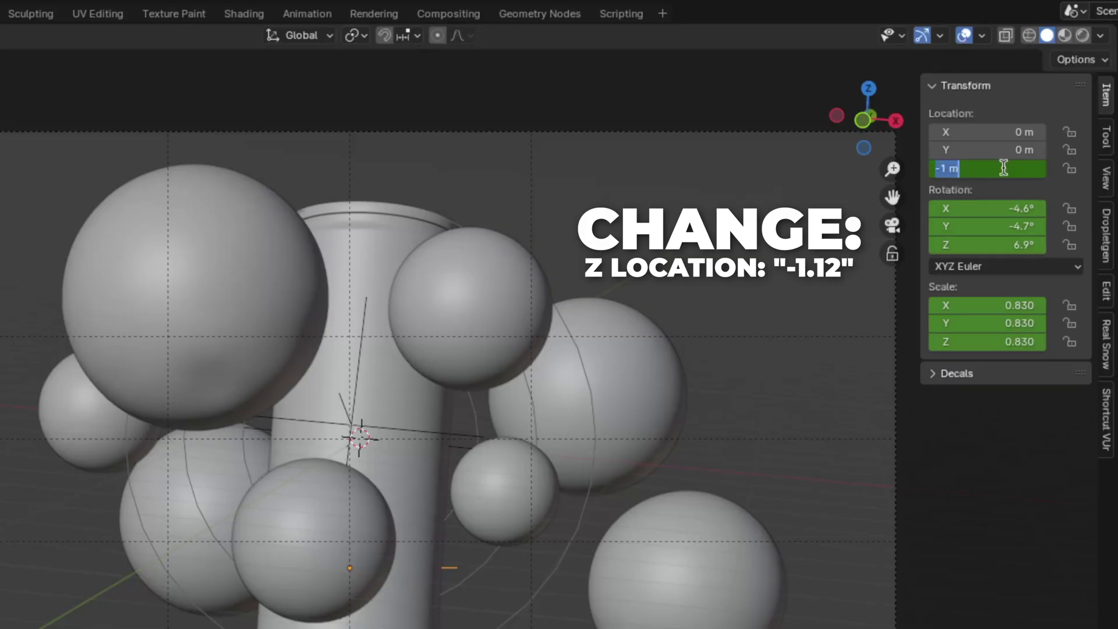
{"action": "type", "text": "-1.12"}
{"action": "key", "text": "Return"}
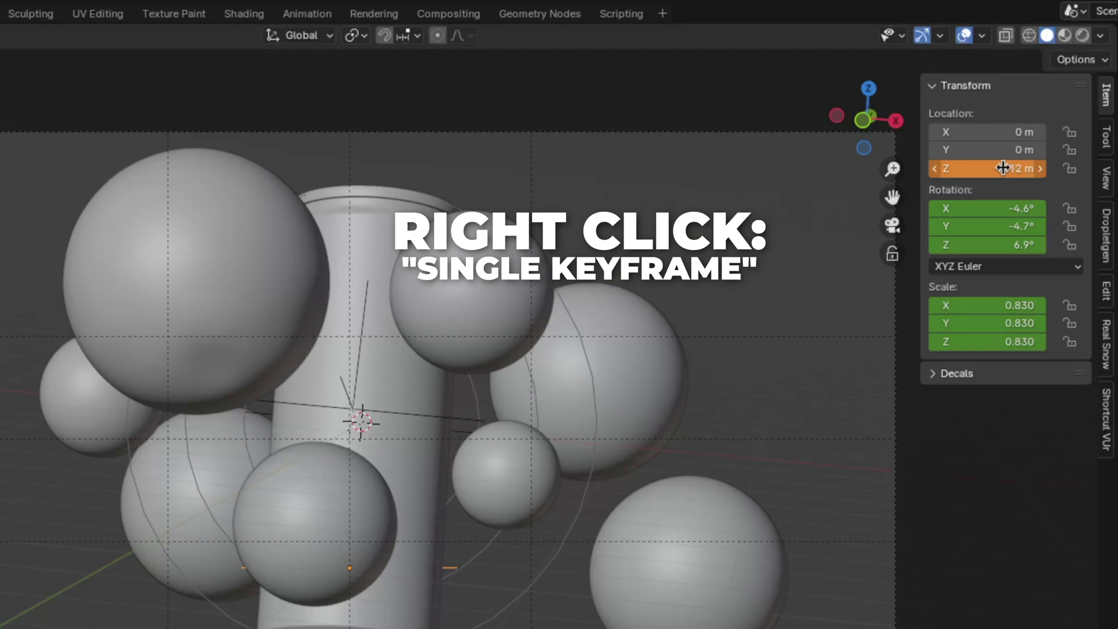
{"action": "right_click", "coordinate": [1003, 168]}
{"action": "left_click", "coordinate": [1004, 169]}
At frame 70, set the camera controller's rotation to X 4.89°, Y -4.46°, Z -25.3° and its scale to 1 on all axes.
{"action": "left_click", "coordinate": [990, 210]}
{"action": "type", "text": "4.89"}
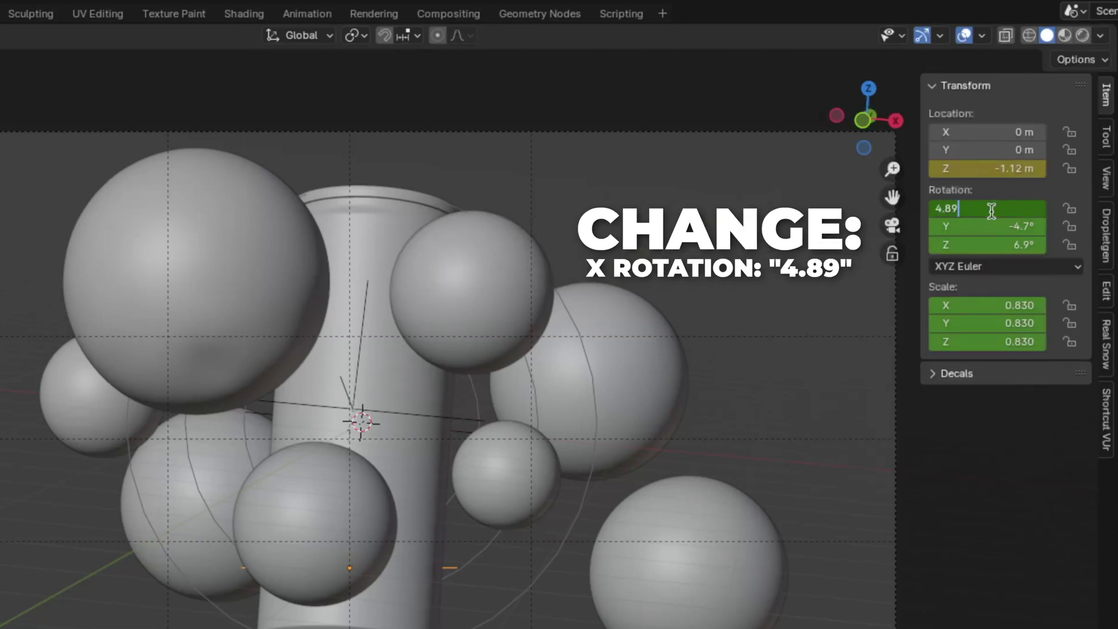
{"action": "key", "text": "Return"}
{"action": "left_click", "coordinate": [990, 224]}
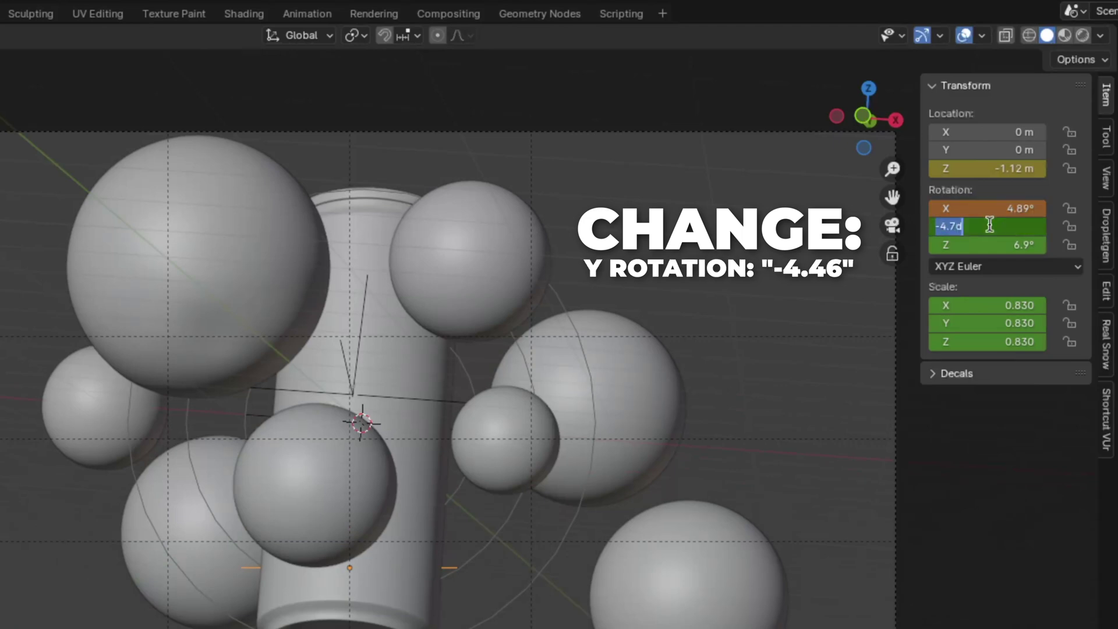
{"action": "type", "text": "-4.46"}
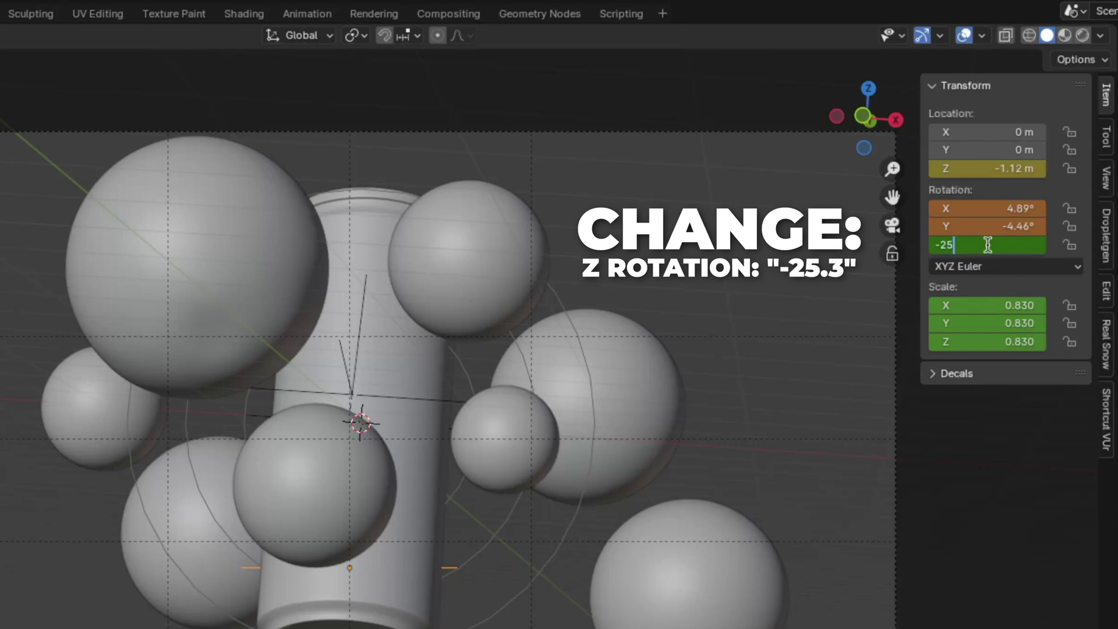
{"action": "key", "text": "Return"}
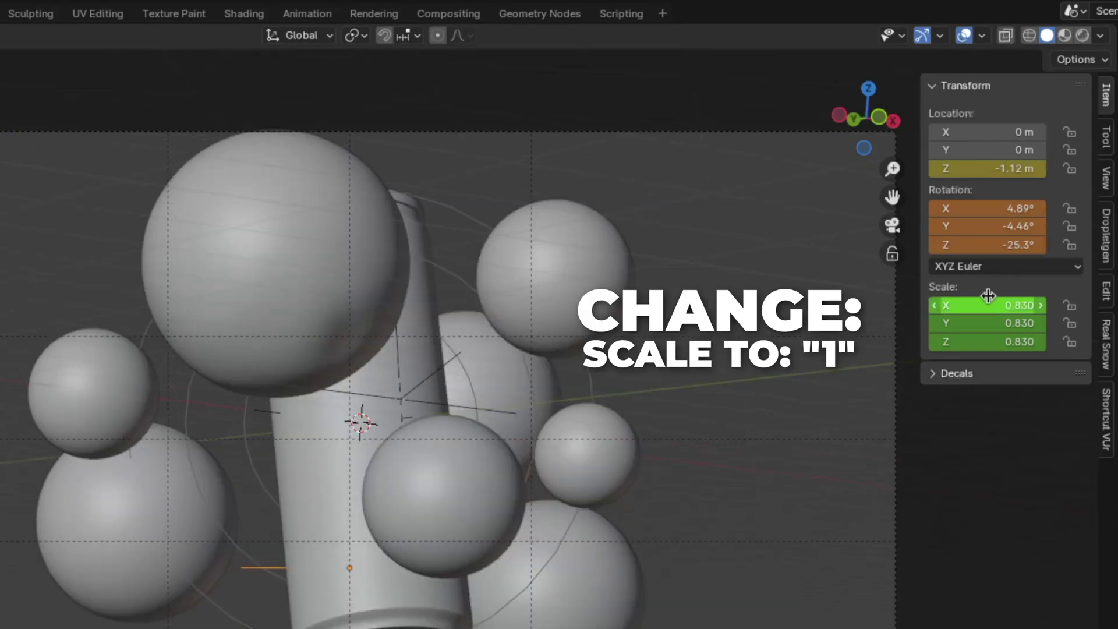
{"action": "type", "text": "1"}
{"action": "key", "text": "Return"}
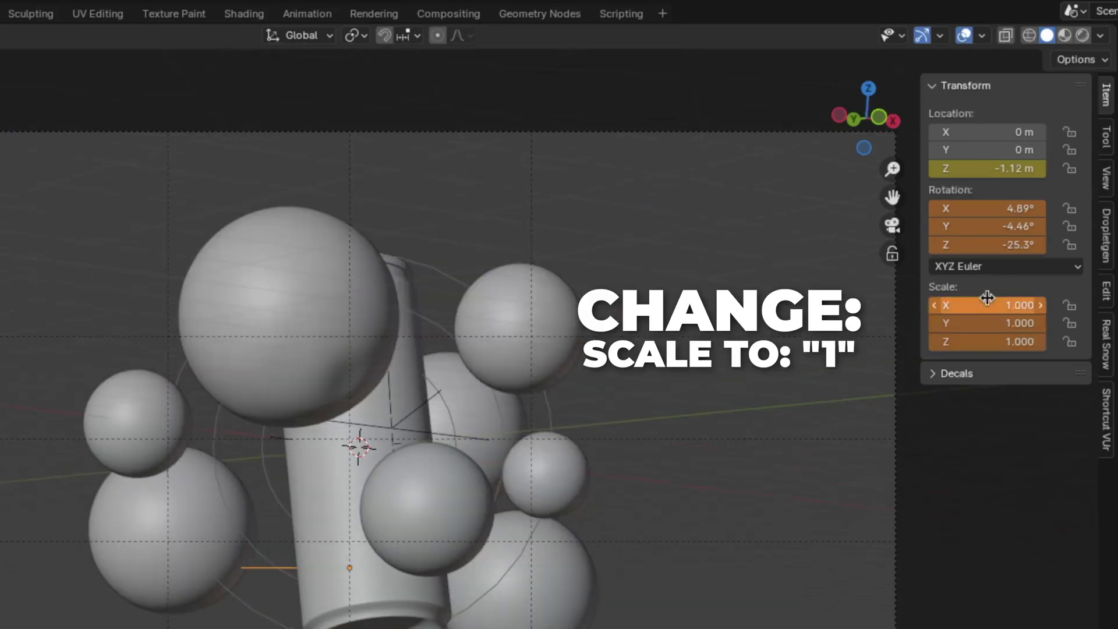